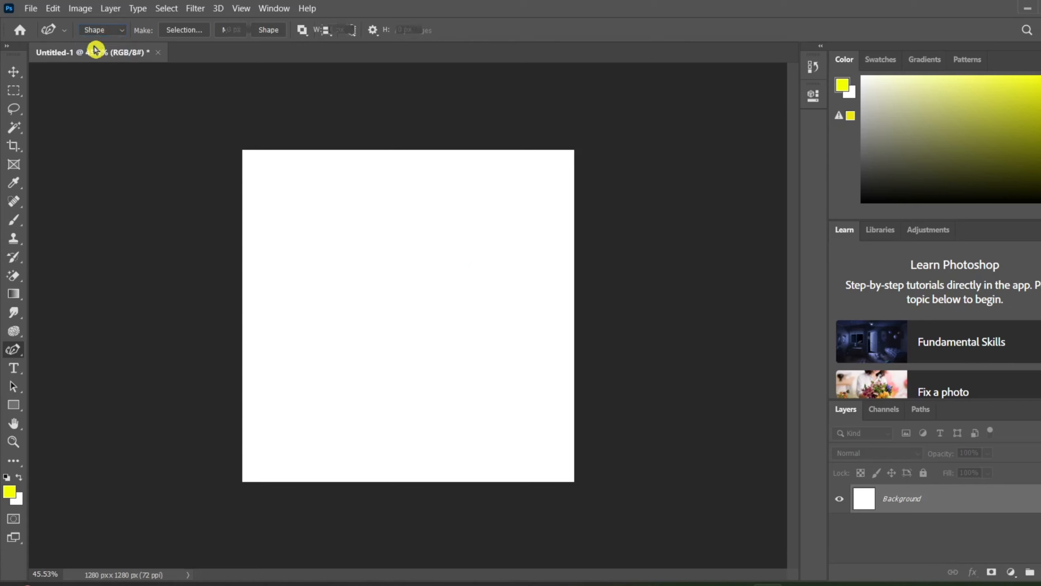
Draw a three-point red shape on the upper part of the canvas with the Curvature Pen Tool in Shape mode
click(293, 195)
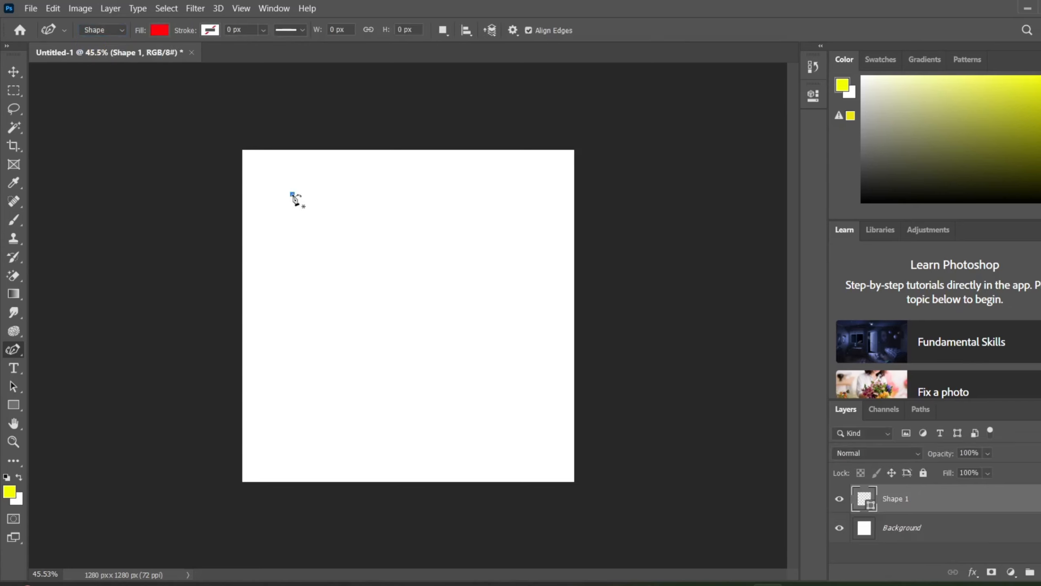
click(427, 238)
click(352, 316)
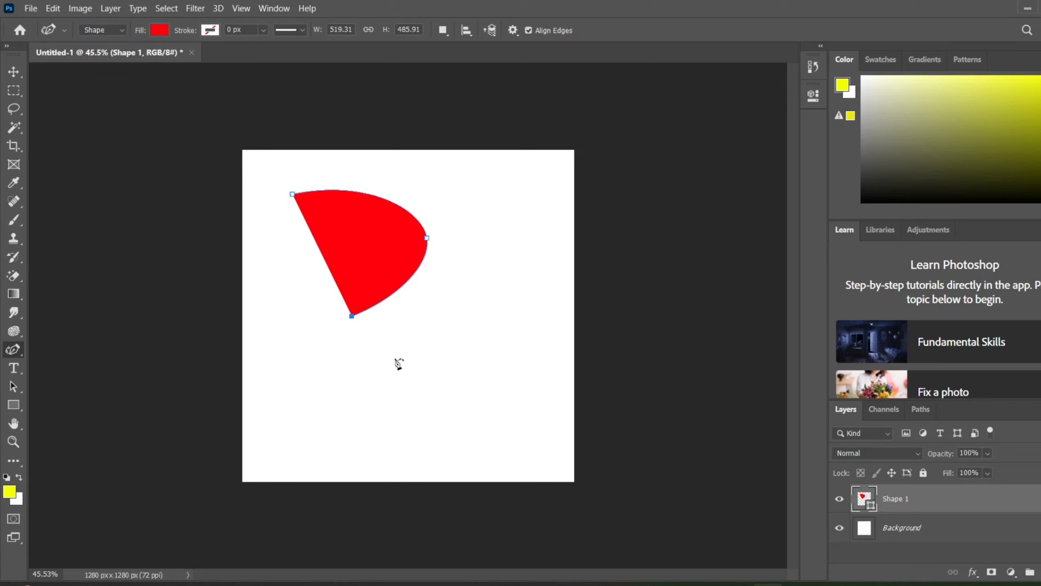
Set the Curvature Pen Tool to Path mode and draw a closed four-point oval path below the red shape
click(123, 30)
click(115, 55)
click(381, 403)
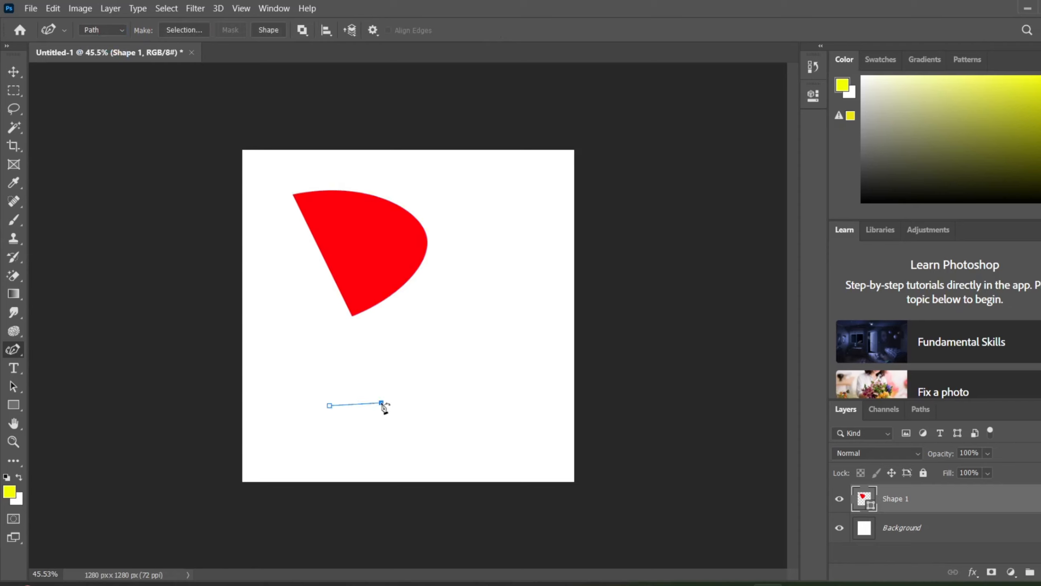
click(379, 361)
click(321, 346)
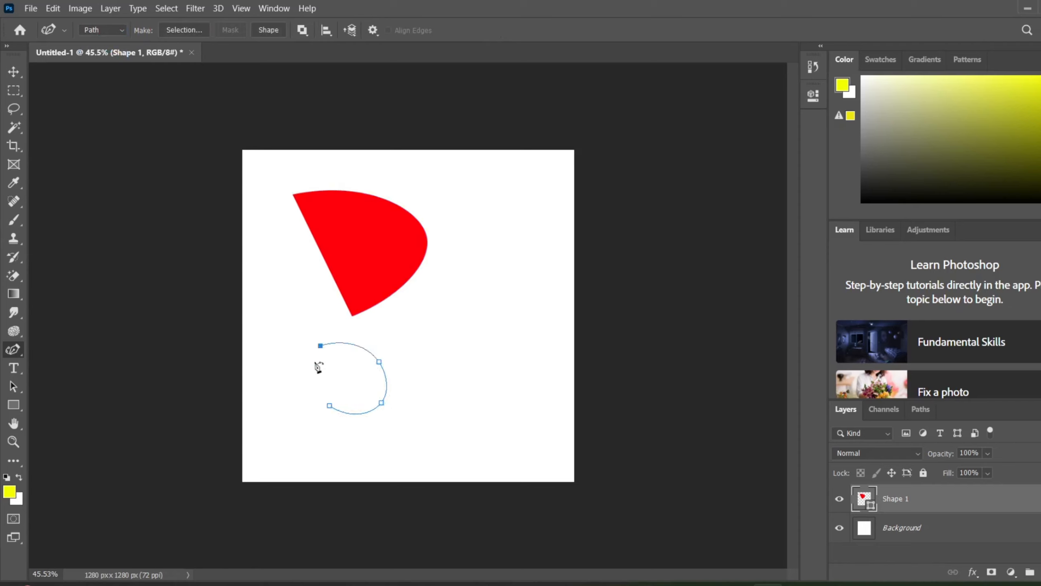
click(330, 408)
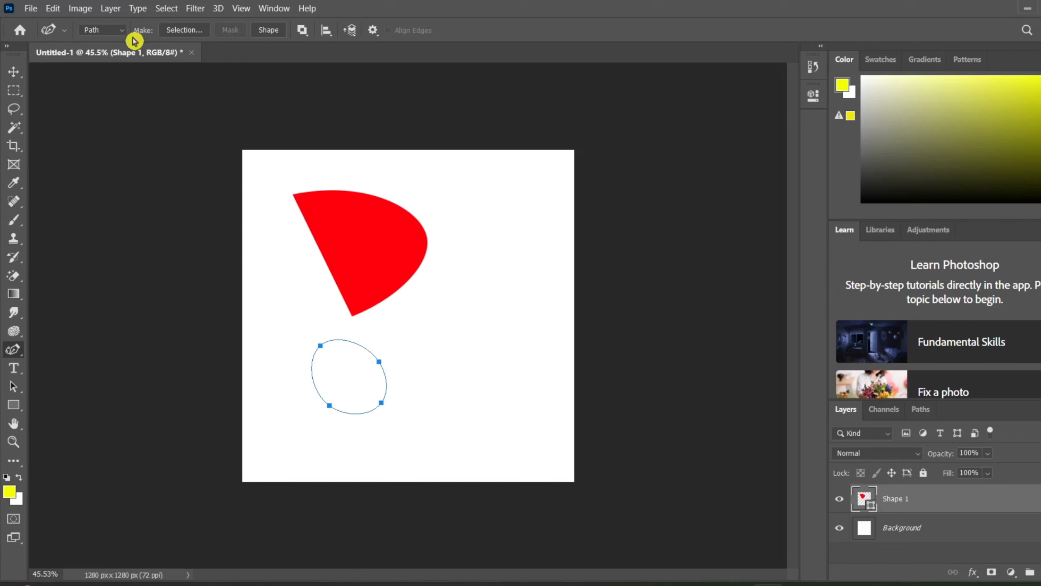
Undo the oval path, the red shape and the earlier practice path until the canvas is blank
key(ctrl+z)
key(ctrl+z)
key(ctrl+z)
key(ctrl+z)
key(ctrl+z)
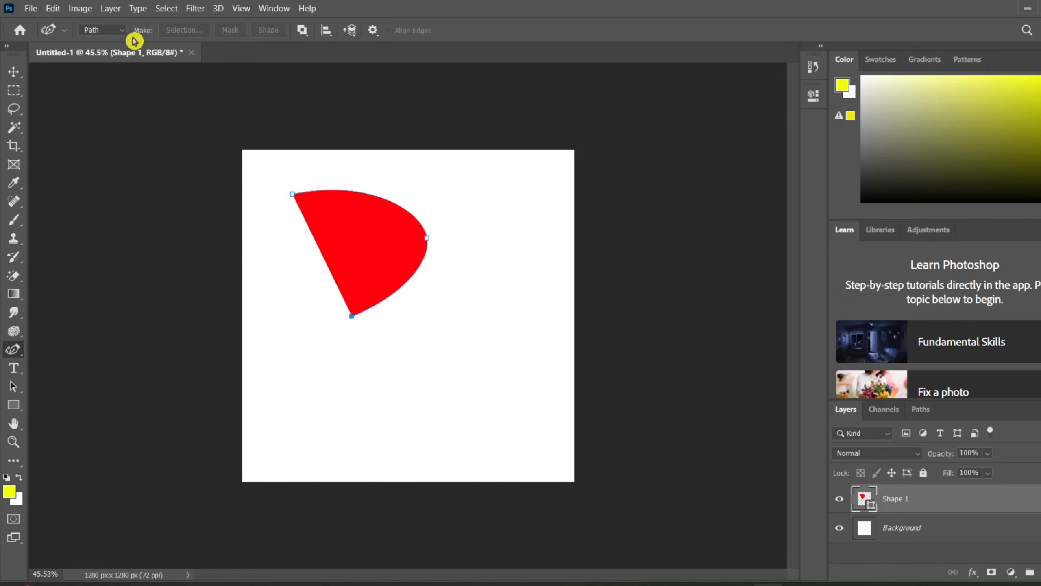
key(ctrl+z)
key(ctrl+z)
key(ctrl+z)
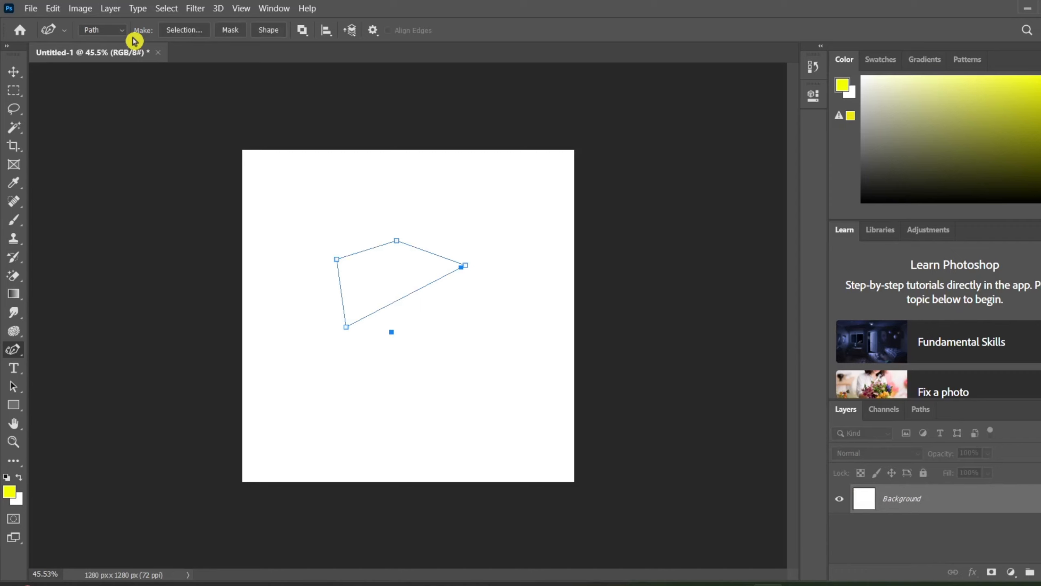
key(ctrl+z)
key(ctrl+z)
key(ctrl+z)
key(ctrl+z)
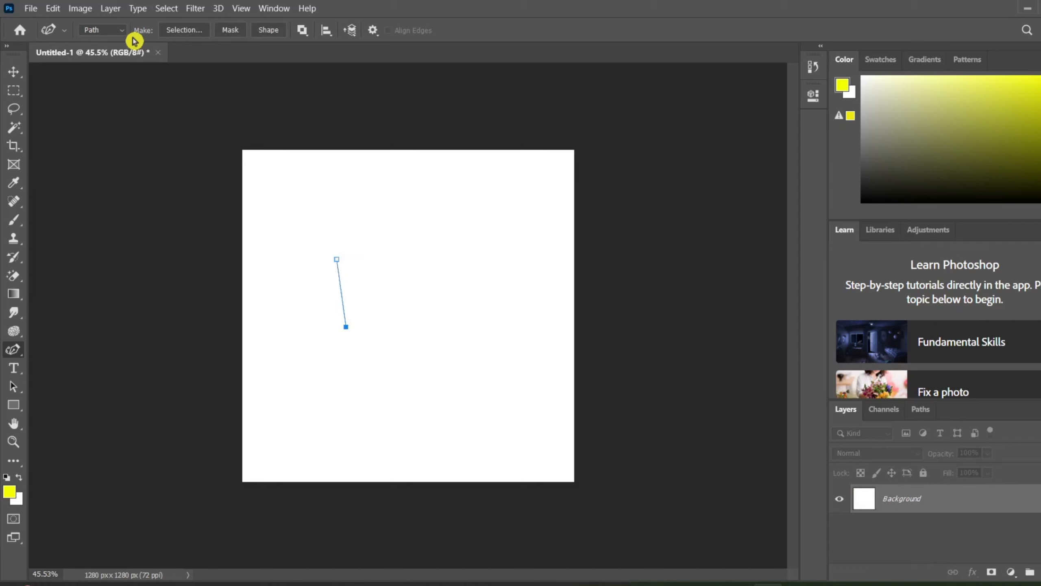
key(ctrl+z)
key(ctrl+z)
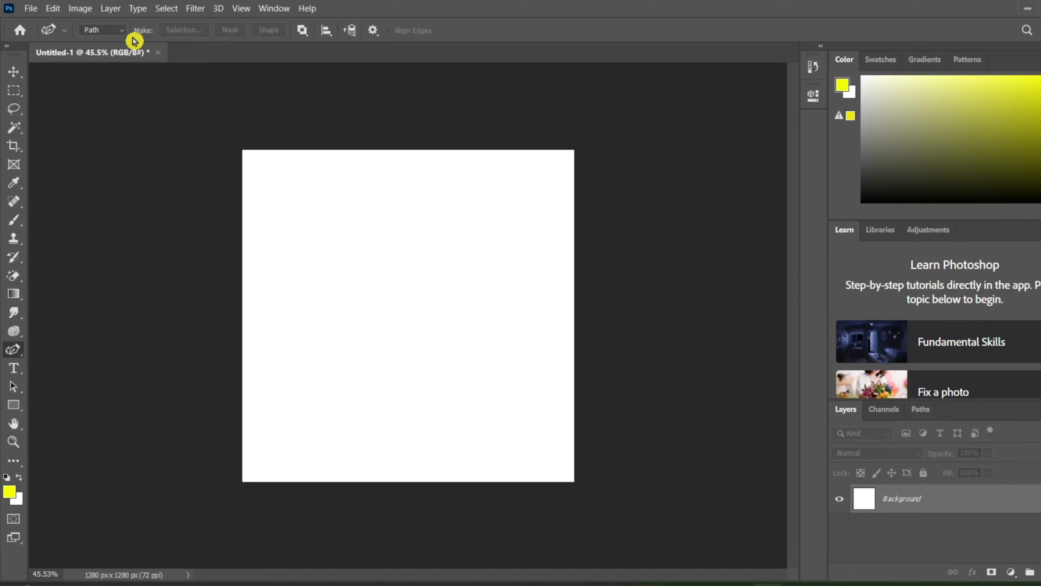
Activate the Add Anchor Point Tool
right_click(13, 349)
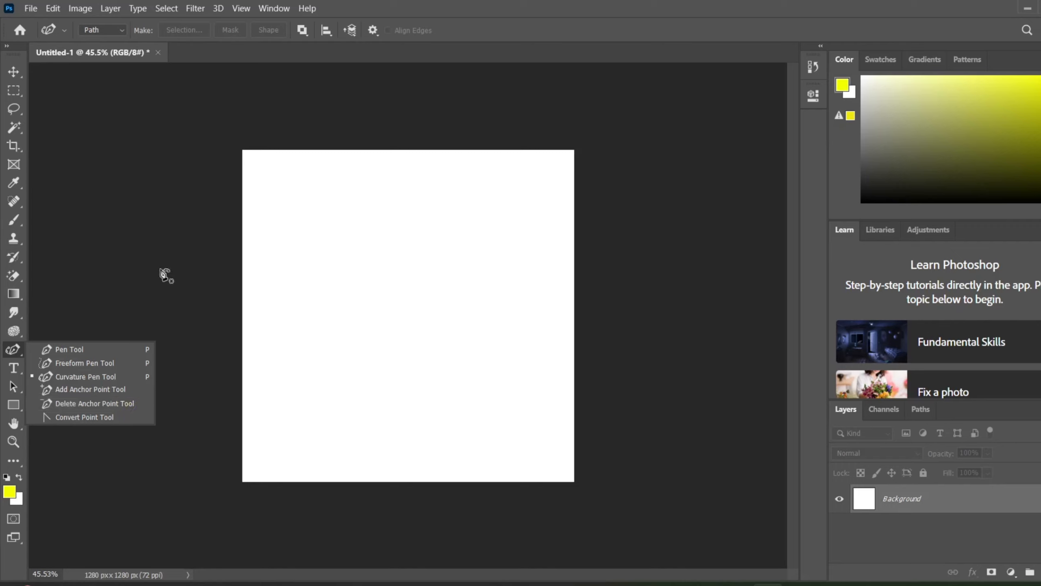
click(83, 392)
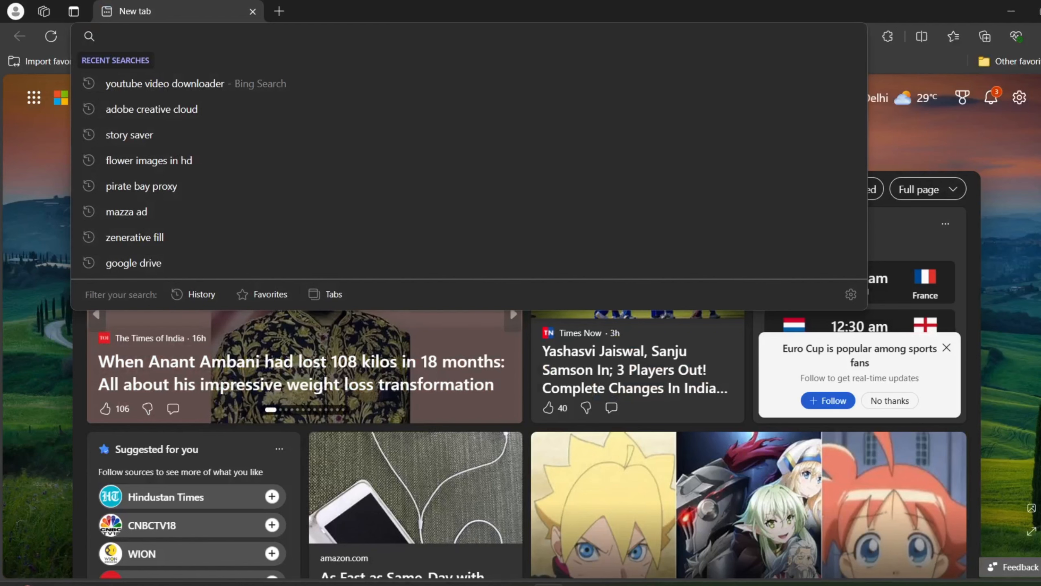
Search Bing Images for "mazza ad" in the web browser and browse for a suitable picture
click(167, 213)
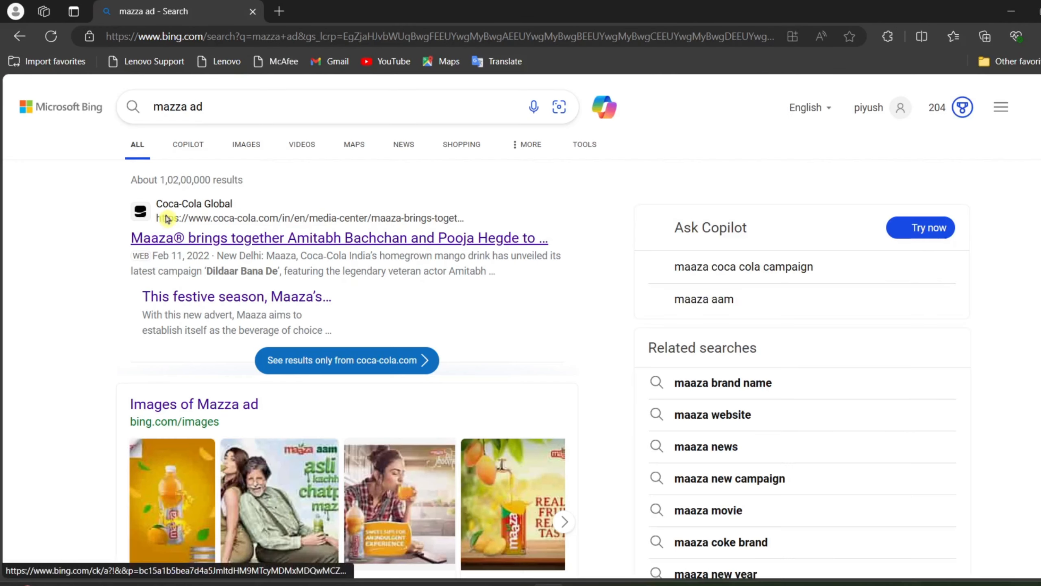
click(245, 141)
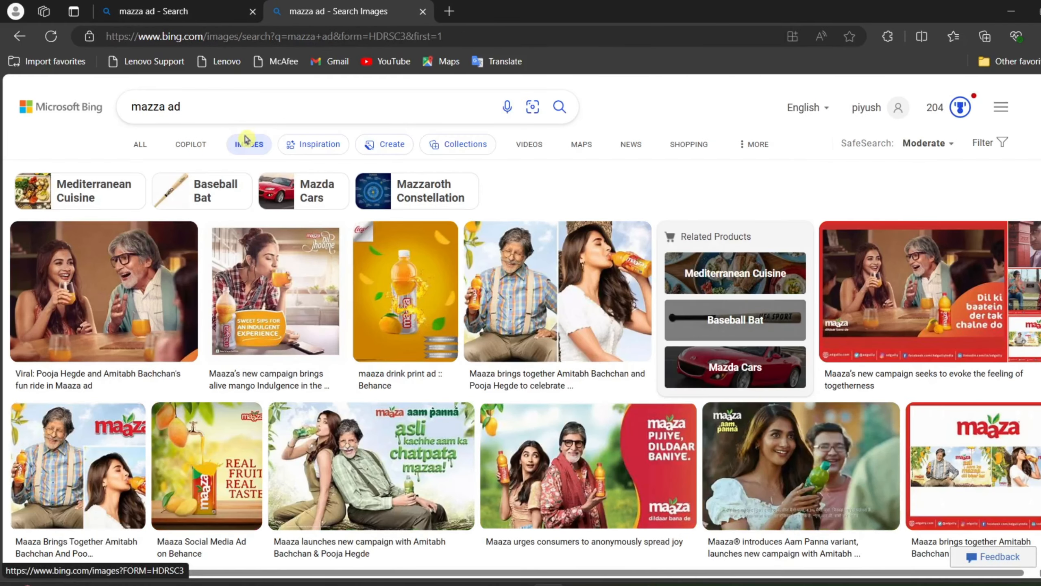
scroll(245, 141, down, 10)
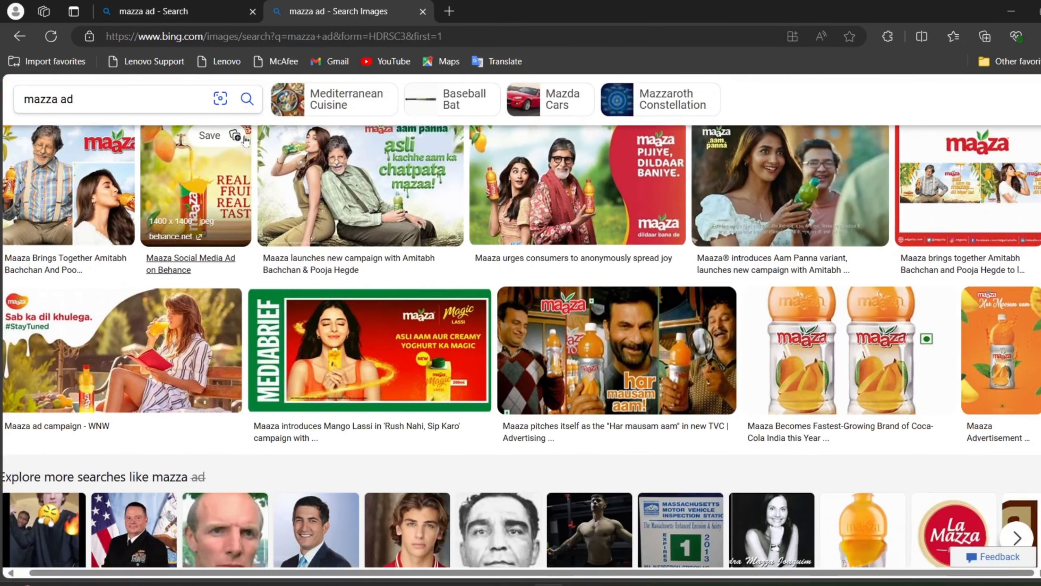
scroll(246, 139, down, 4)
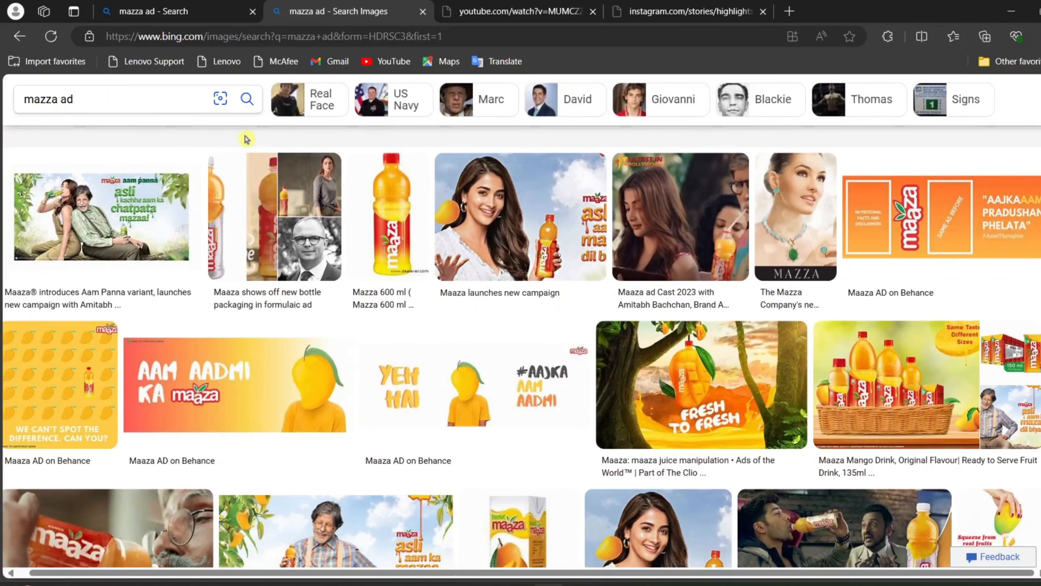
Open the image of Maaza bottles in a basket and save it to Downloads as a JPEG named "mazza ads"
click(894, 425)
right_click(428, 282)
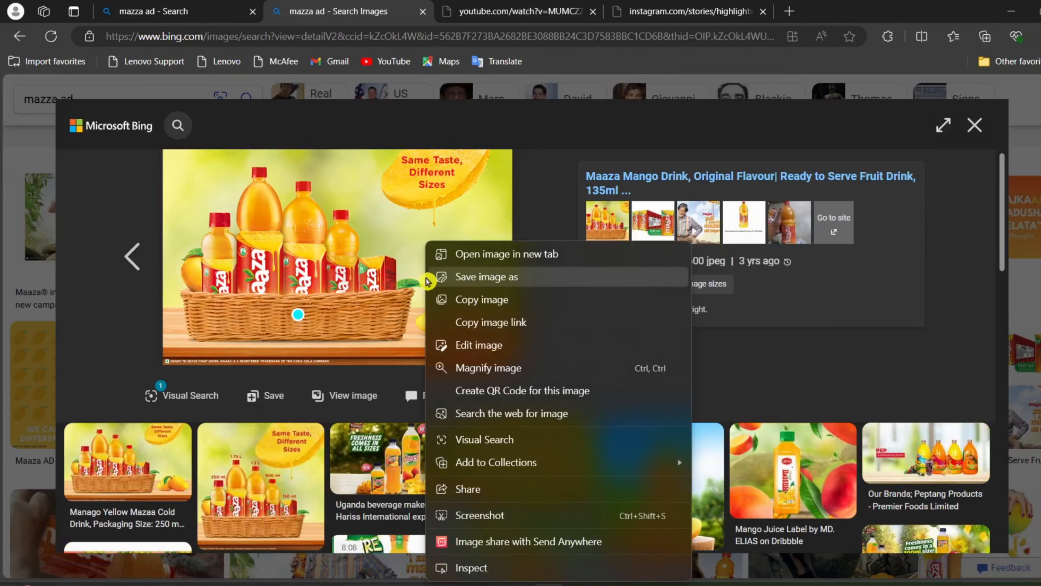
click(477, 286)
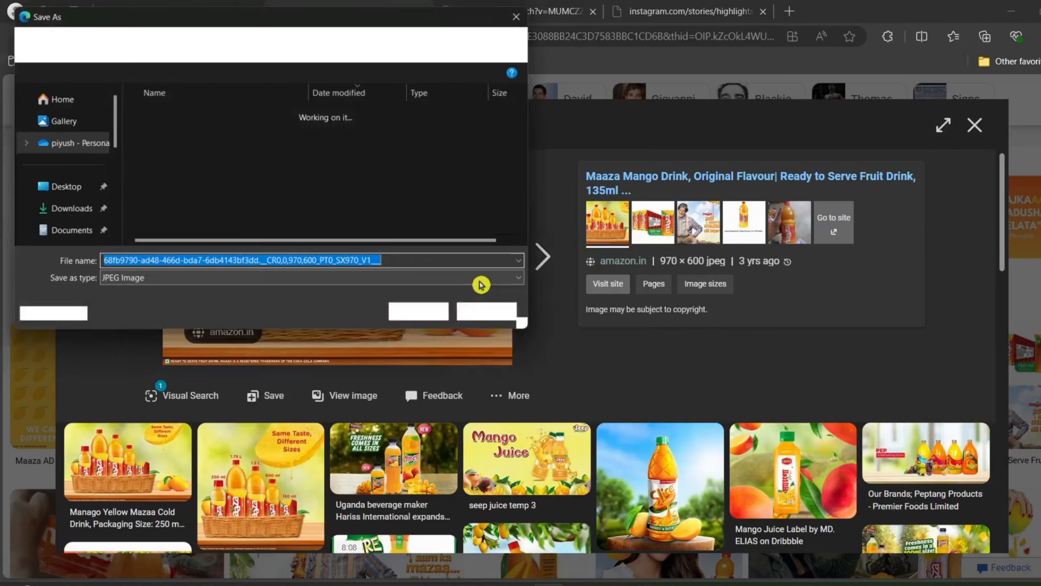
text(mazza ads)
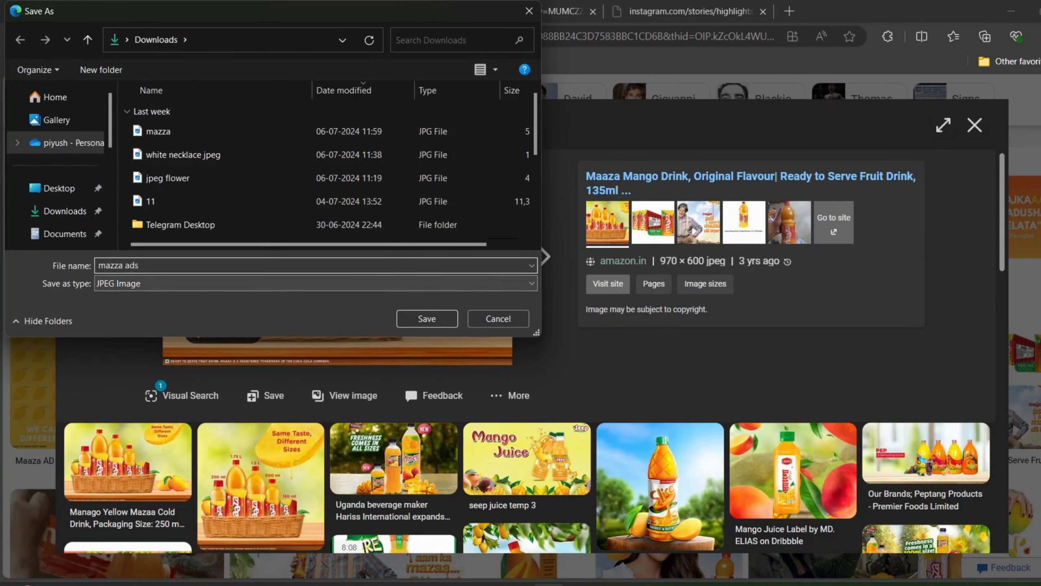
key(Return)
Switch back to Photoshop and open the "mazza ads" image from Downloads
mouse_move(767, 583)
click(753, 501)
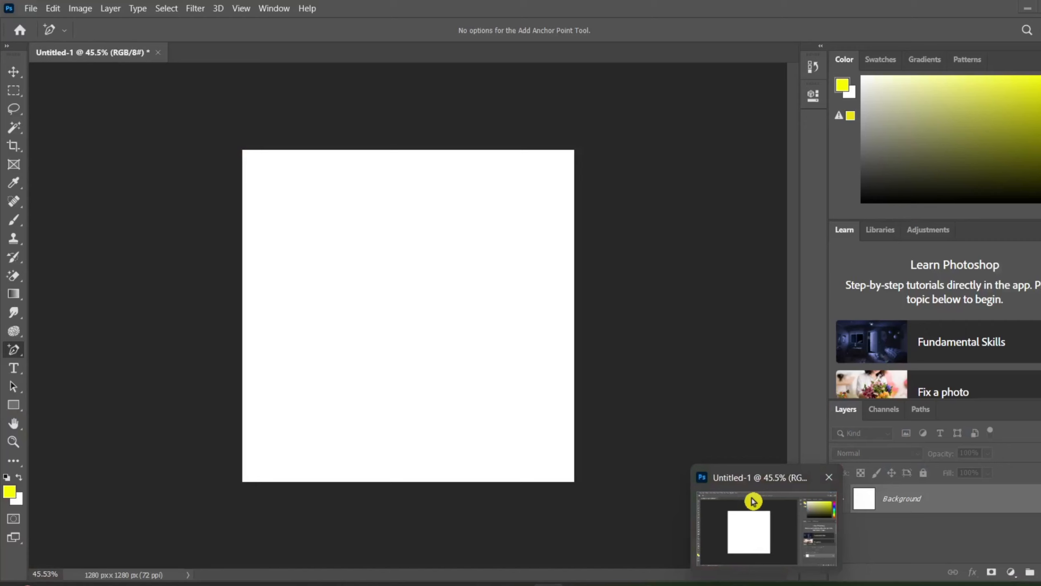
key(ctrl+o)
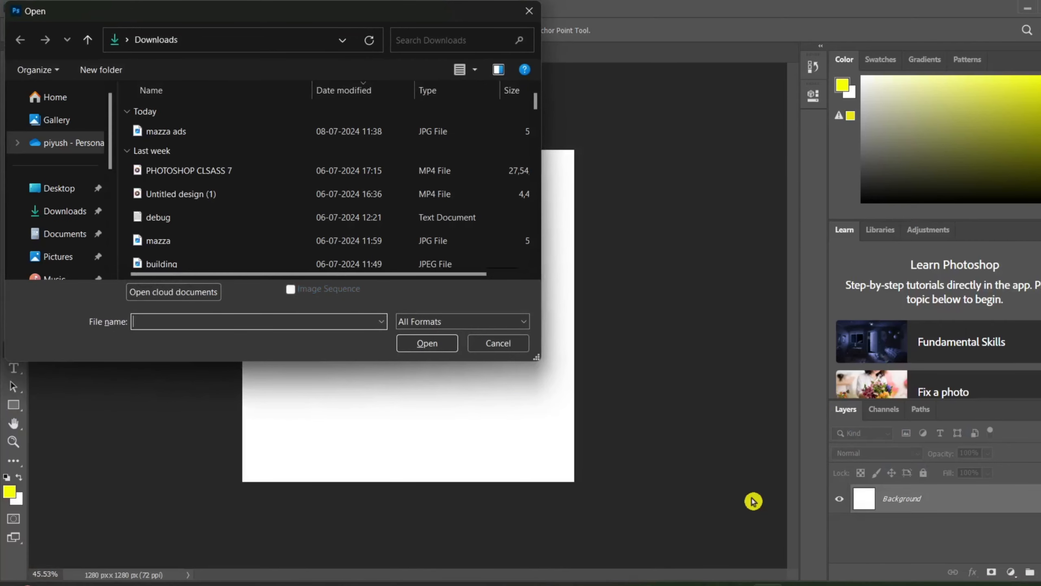
double_click(282, 140)
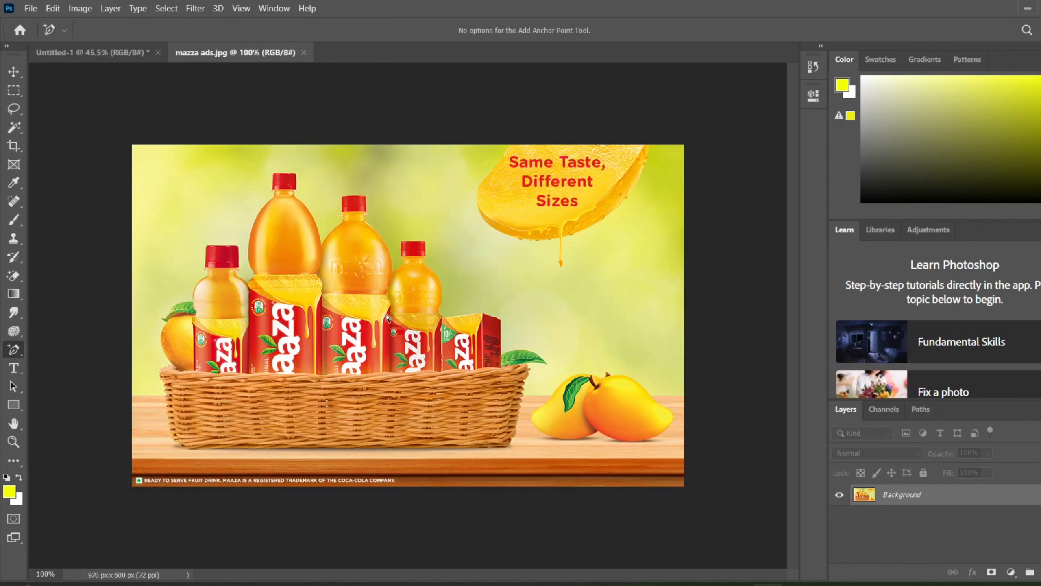
Activate the Pen Tool for tracing the bottles in the image
right_click(16, 353)
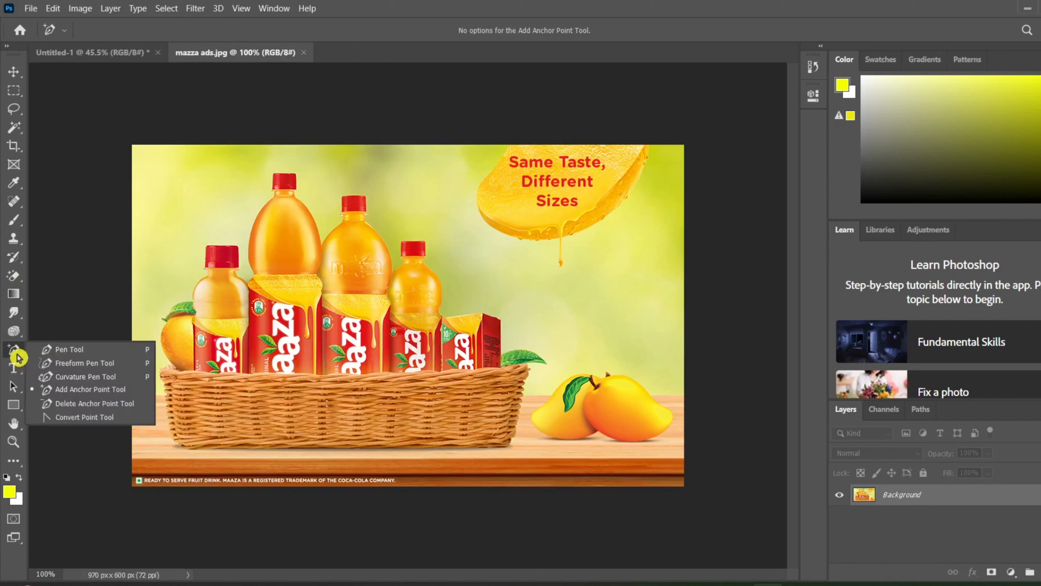
click(48, 351)
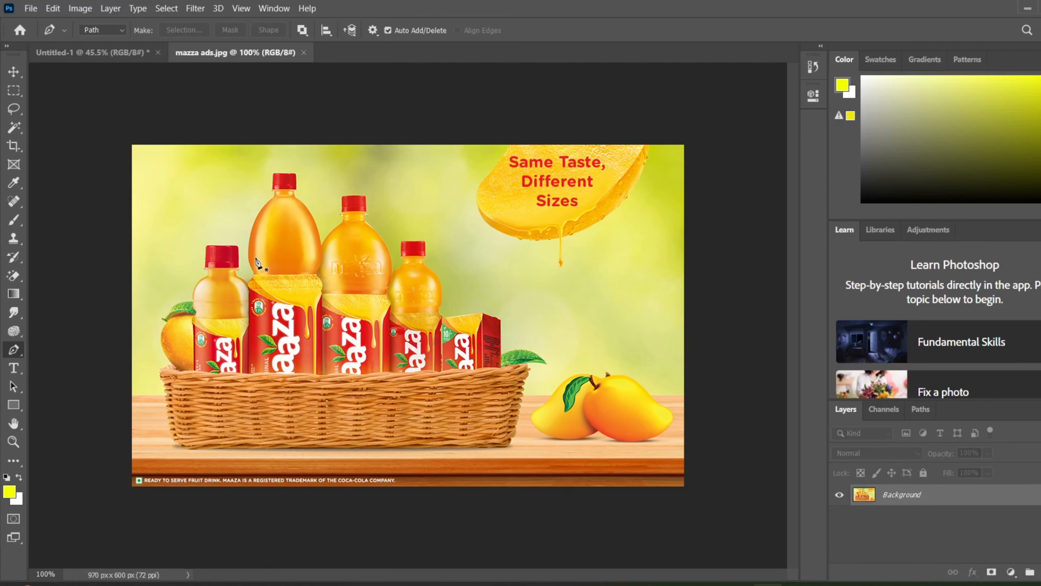
key(ctrl+plus)
scroll(256, 261, up, 1)
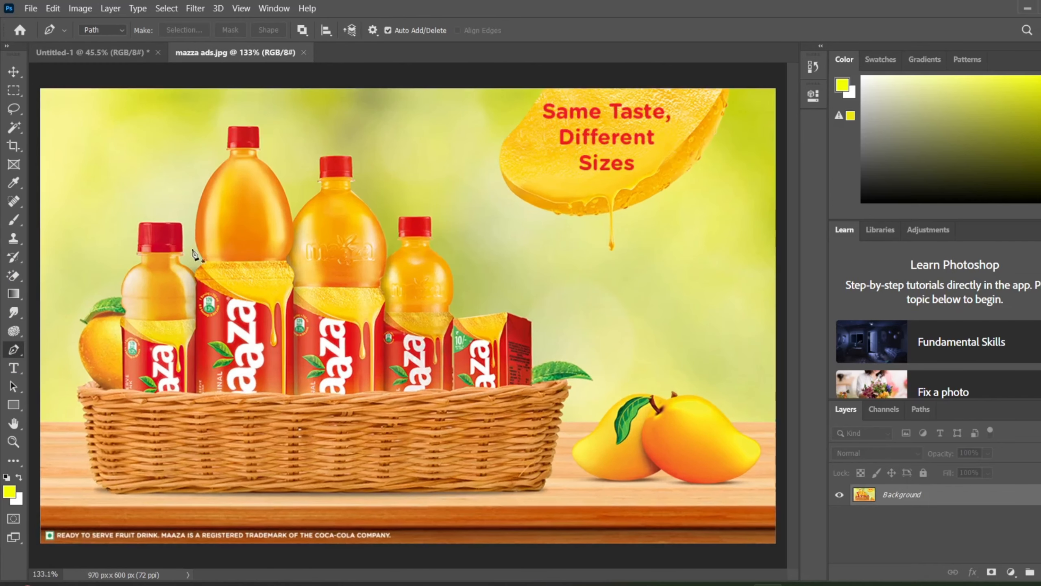
Convert the Background into the regular layer "Layer 0" and add a new empty layer above it
double_click(1012, 504)
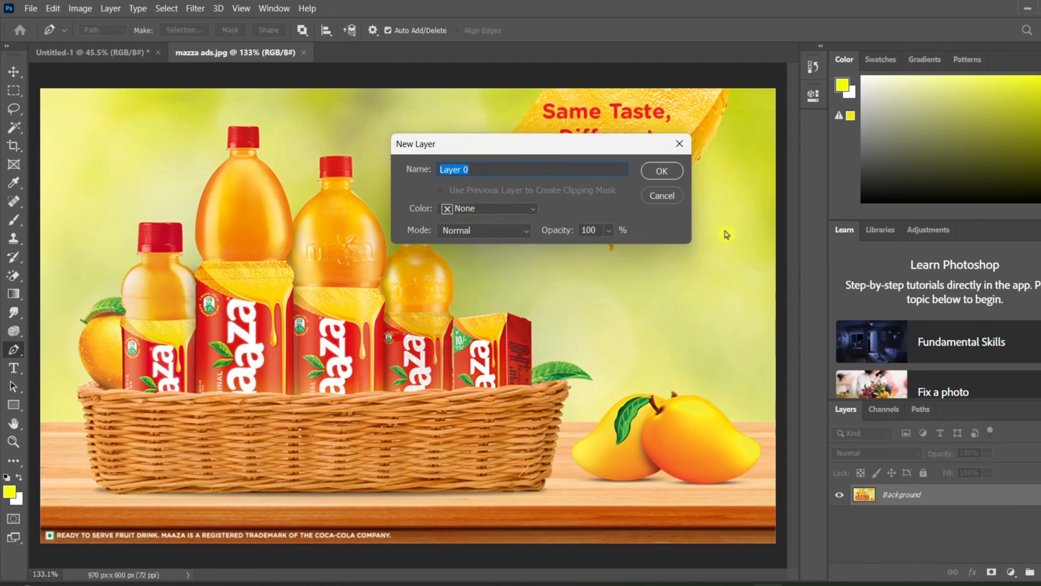
click(661, 176)
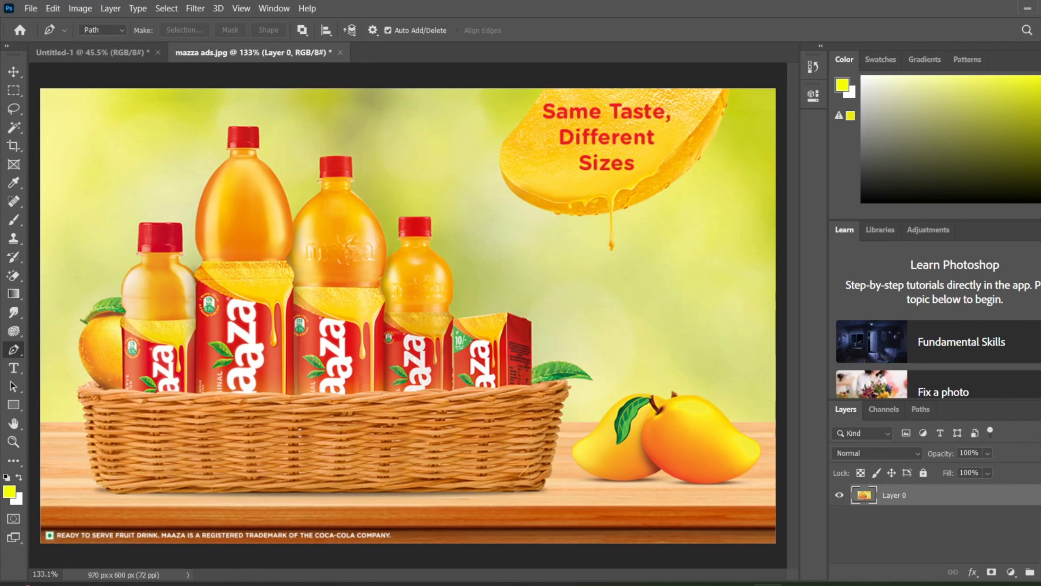
key(ctrl+alt+shift+n)
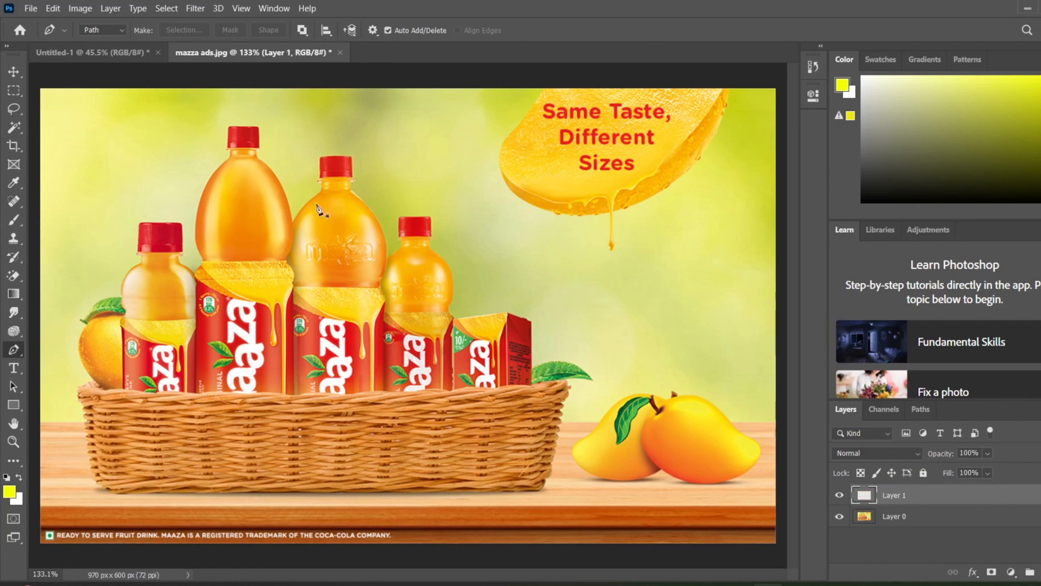
Trace a closed Pen Tool path around the orange body of the tallest bottle, from its neck down to the label
click(230, 160)
drag(209, 182, 194, 203)
click(200, 215)
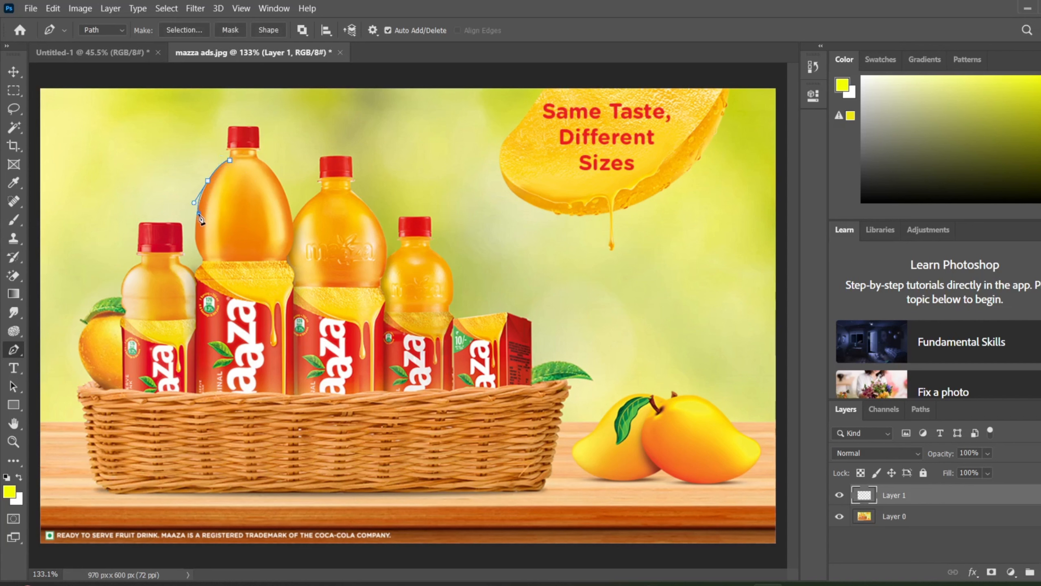
click(196, 238)
click(286, 262)
click(292, 246)
drag(282, 191, 274, 162)
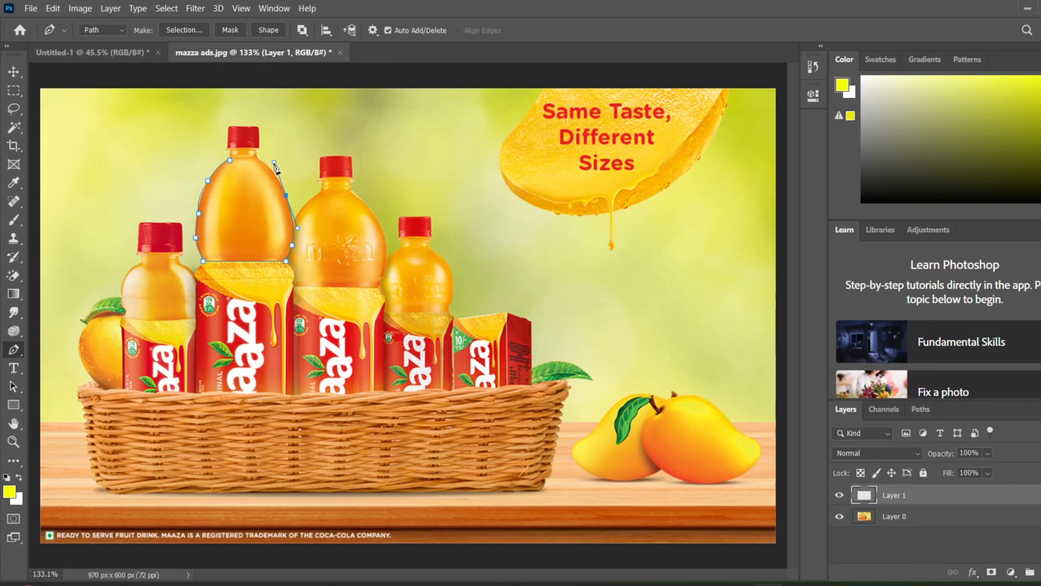
click(263, 161)
click(230, 160)
click(230, 162)
Delete the anchor points on the upper right side and both shoulders of the bottle path with the Delete Anchor Point Tool
scroll(180, 198, up, 5)
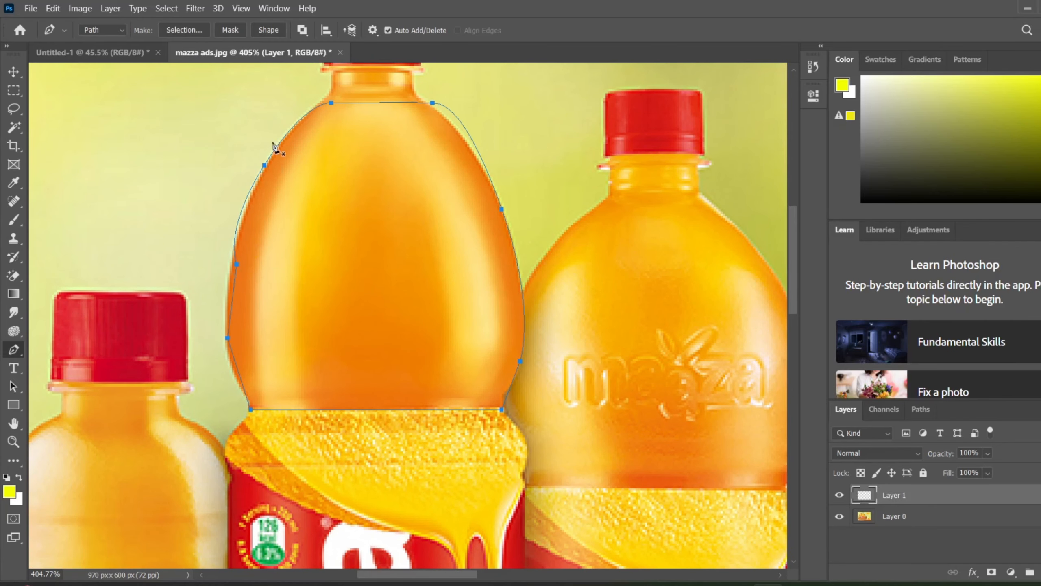
click(236, 263)
right_click(11, 356)
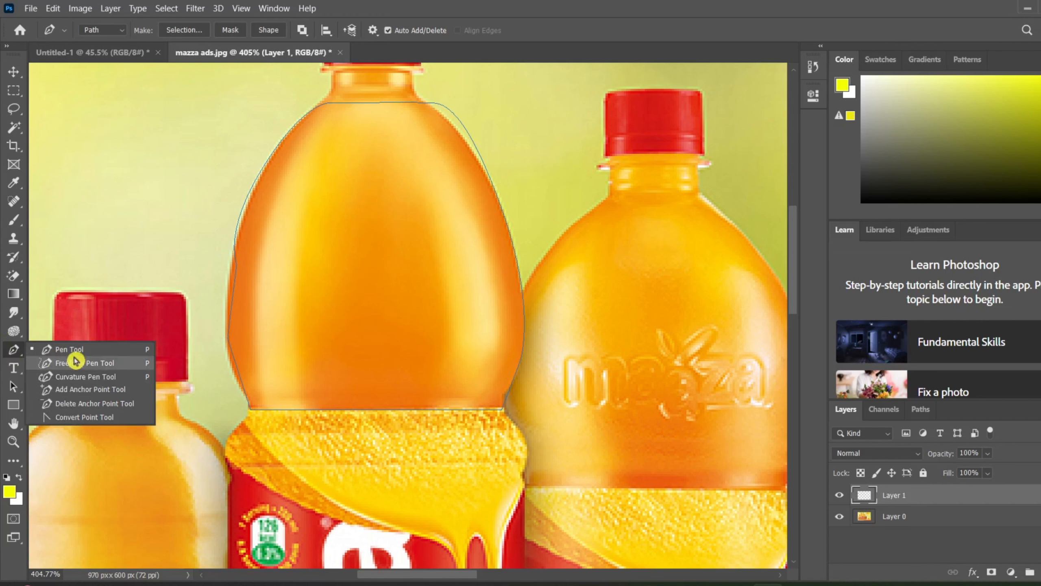
click(119, 404)
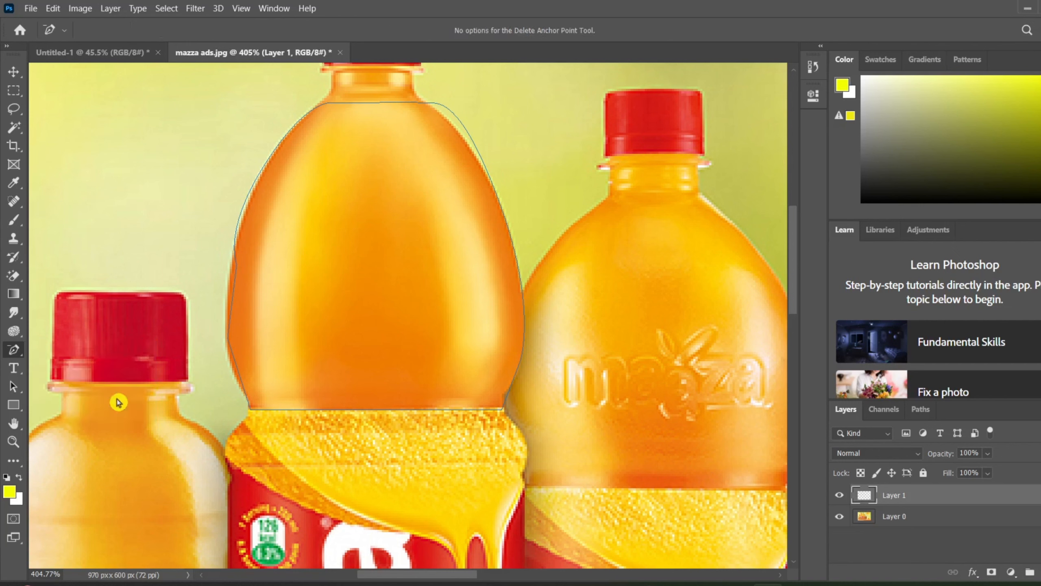
click(515, 252)
click(503, 211)
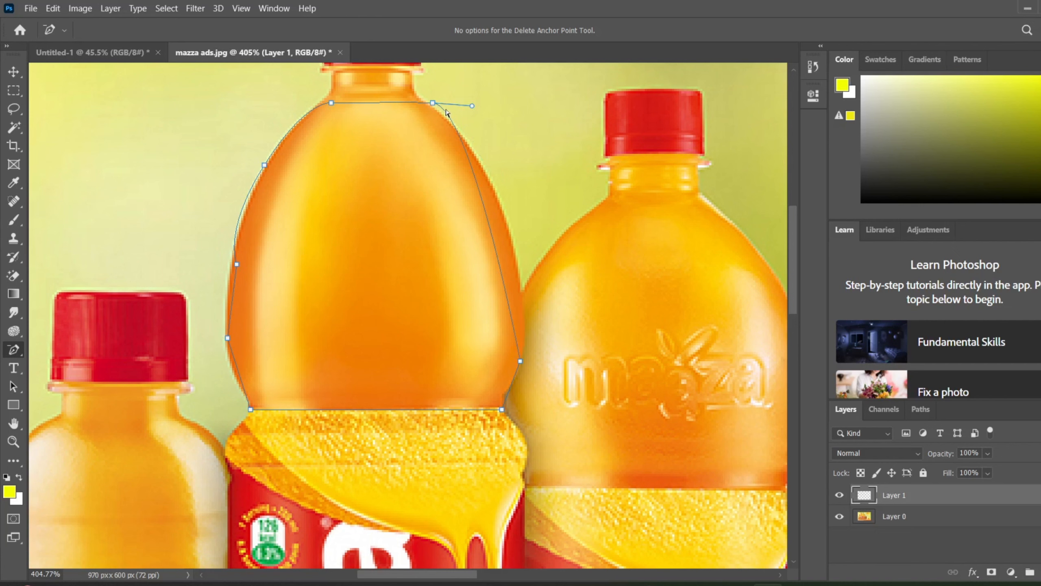
click(434, 105)
click(265, 167)
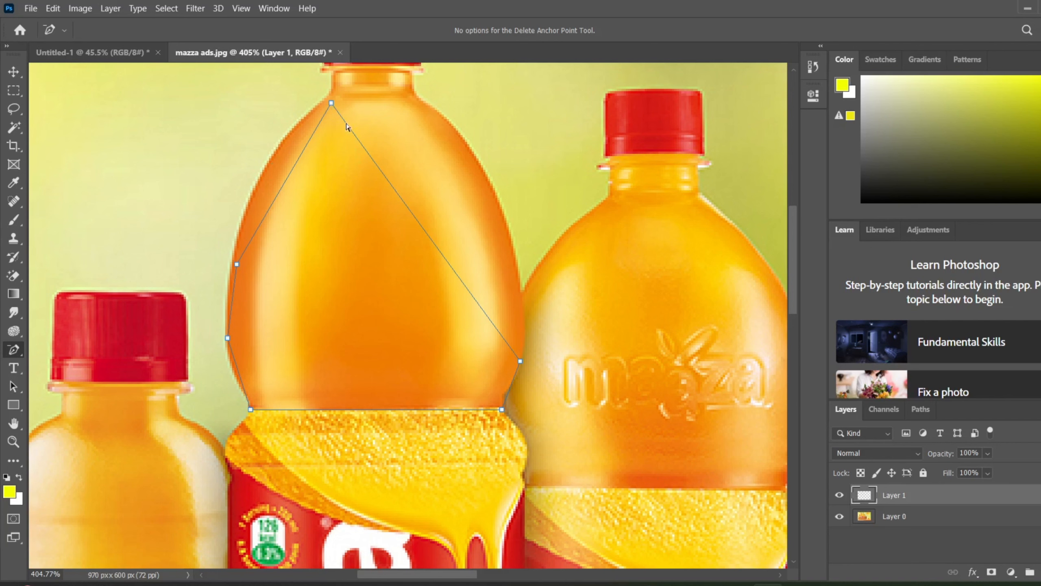
Add anchor points to the bottle path's upper right segment with the Add Anchor Point Tool and curve it along the bottle's right edge
right_click(15, 359)
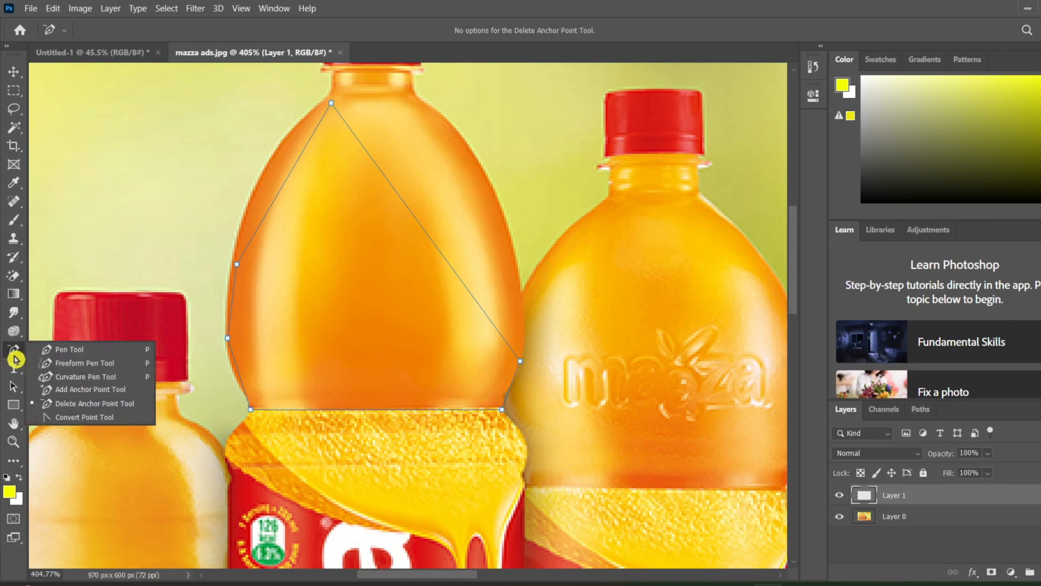
click(64, 389)
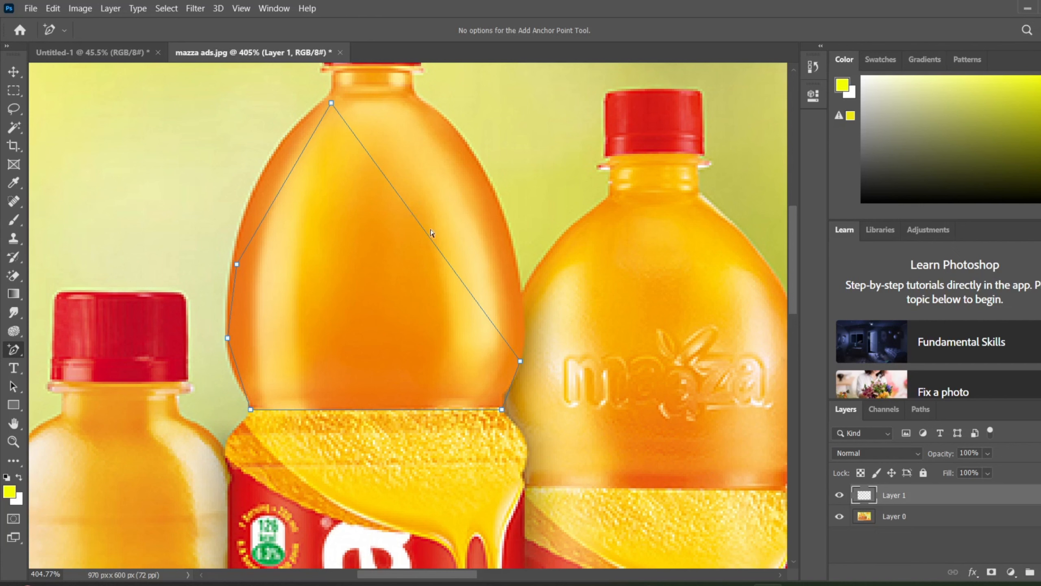
drag(428, 238, 485, 181)
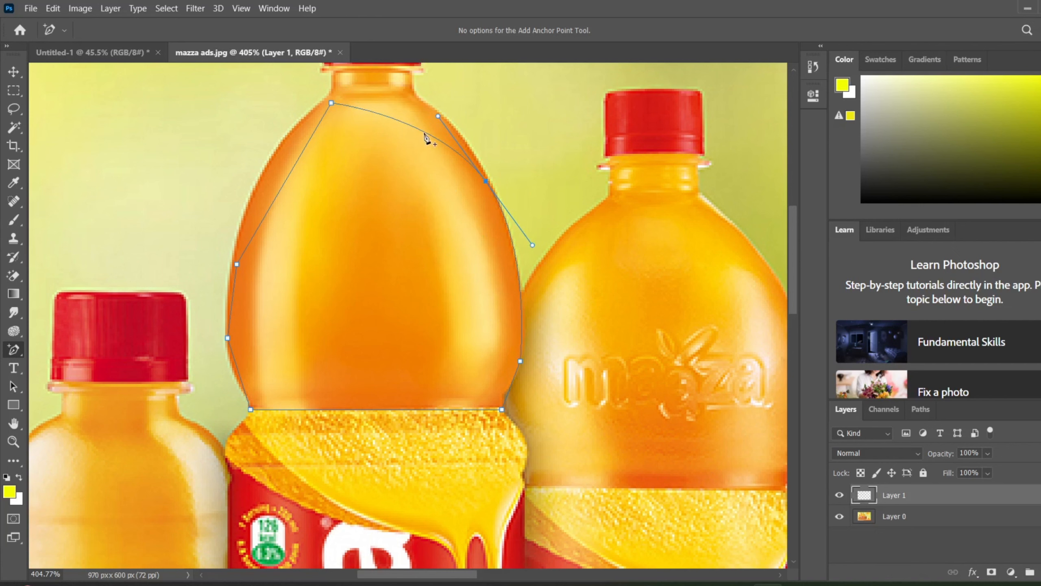
click(488, 185)
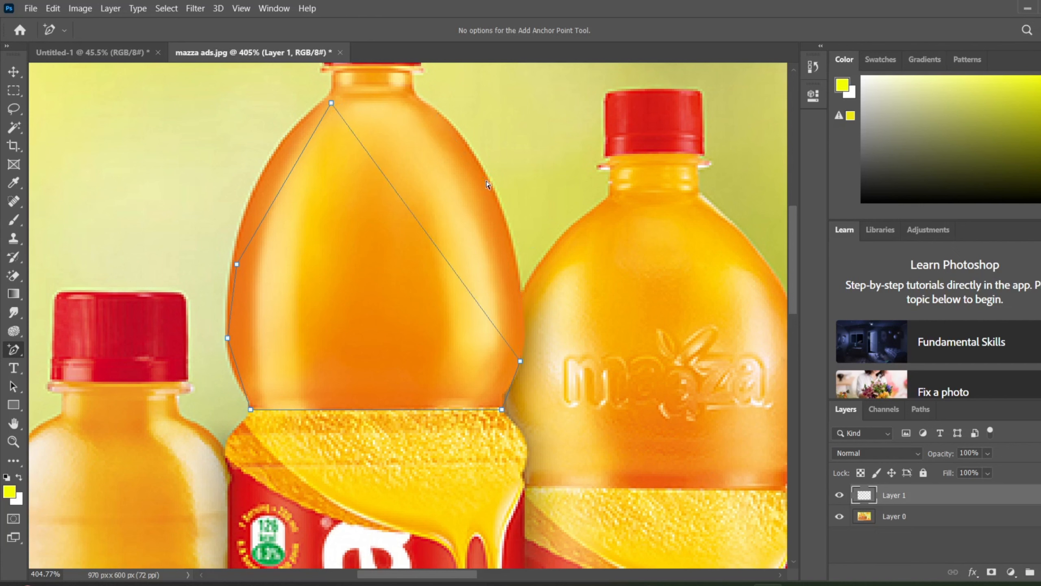
key(ctrl+z)
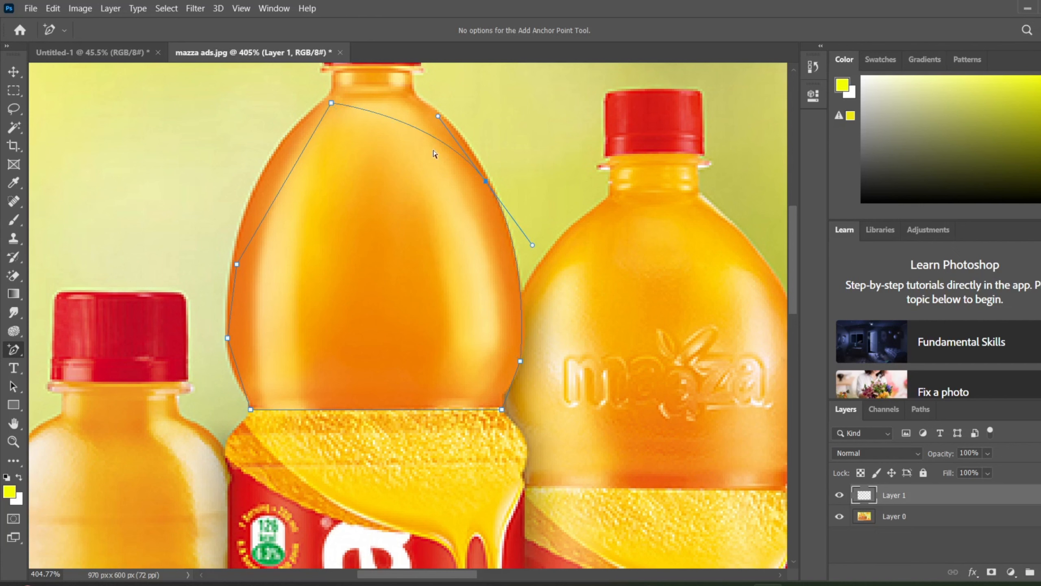
drag(425, 136, 438, 109)
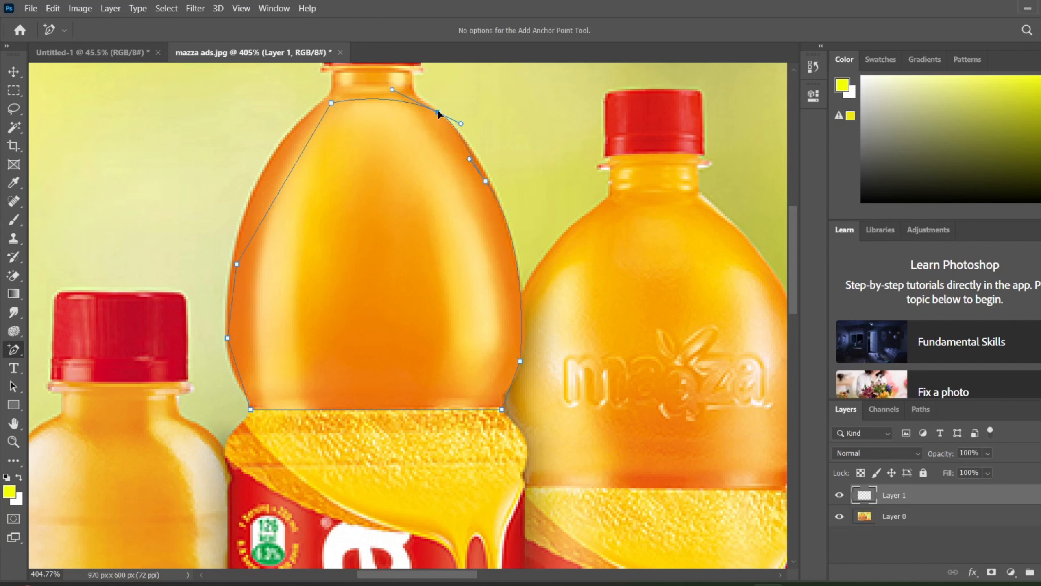
drag(470, 159, 493, 183)
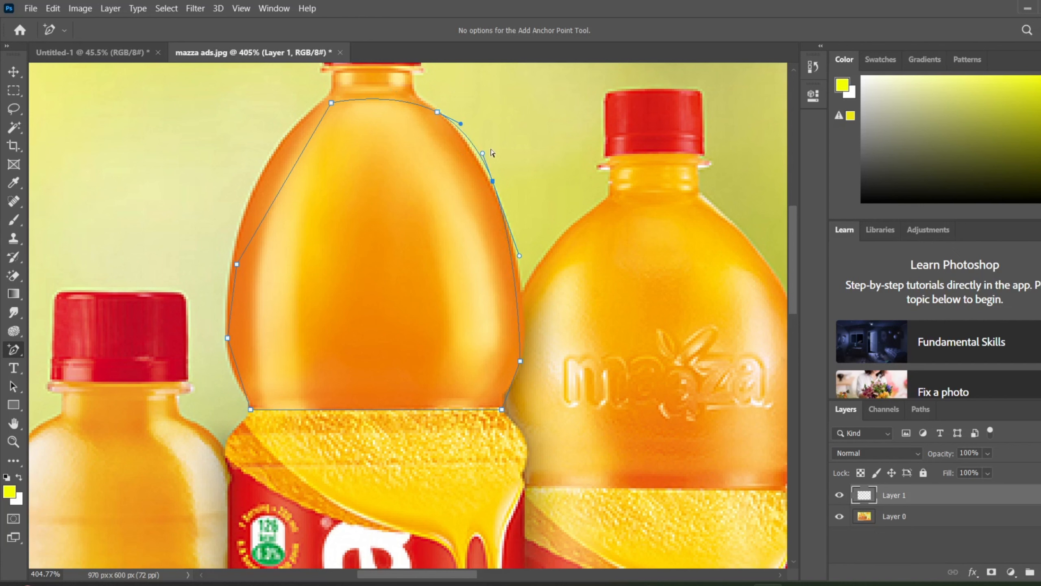
drag(483, 154, 458, 128)
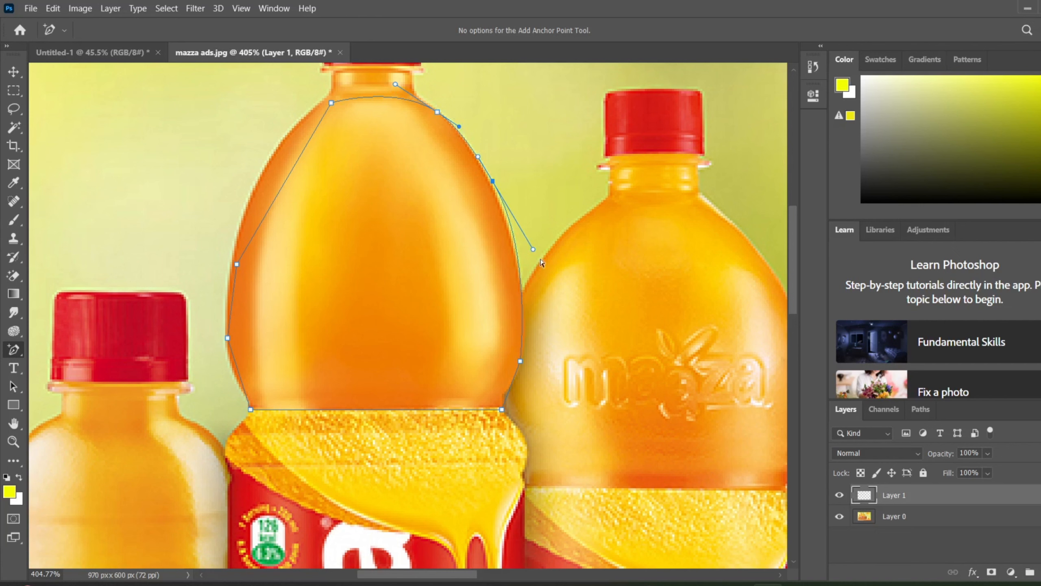
click(526, 255)
Add an anchor point on the path's upper left segment and adjust the left side and neck points to the bottle outline
click(286, 180)
drag(287, 180, 265, 163)
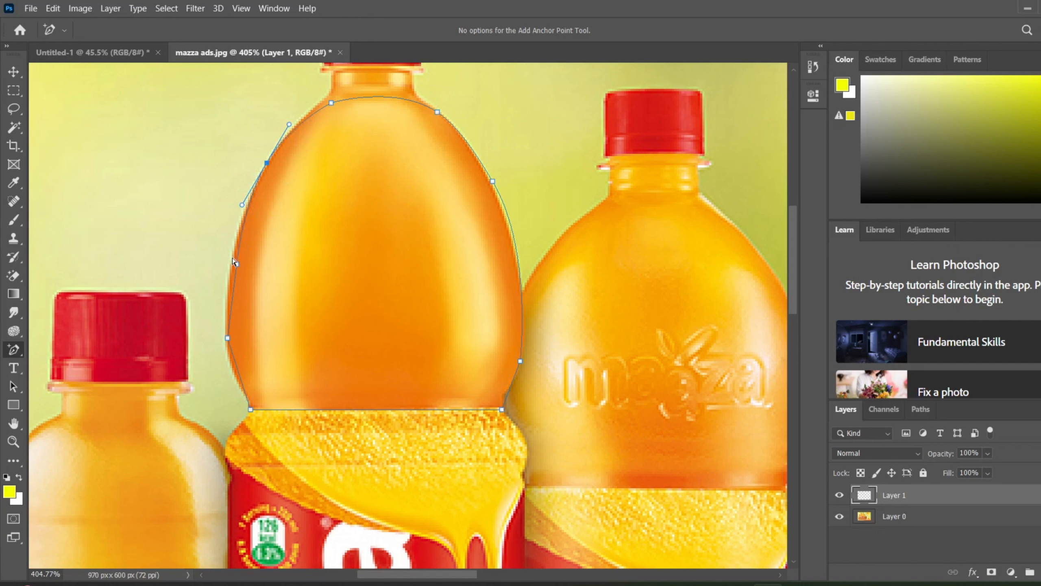
drag(237, 265, 232, 266)
drag(331, 103, 328, 96)
drag(395, 84, 387, 466)
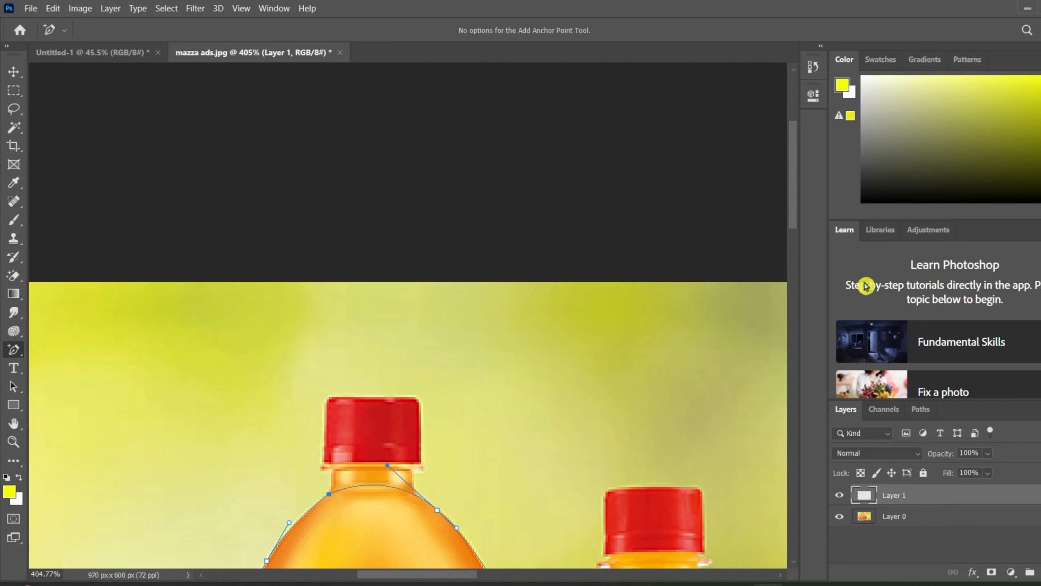
drag(793, 173, 802, 242)
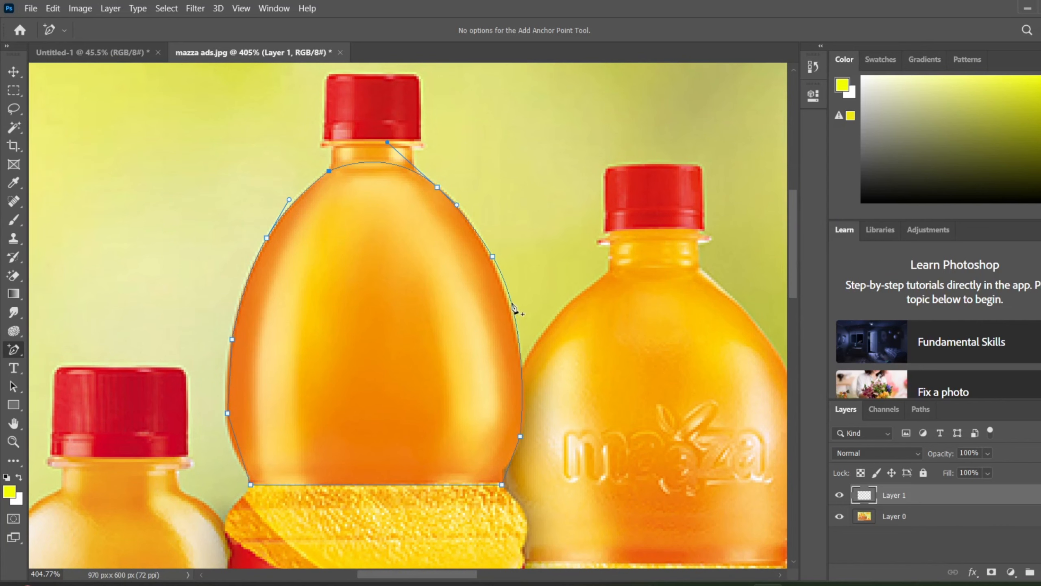
Add more anchor points along the bottle's right edge and nudge them inward to tighten the path's fit
scroll(515, 307, up, 2)
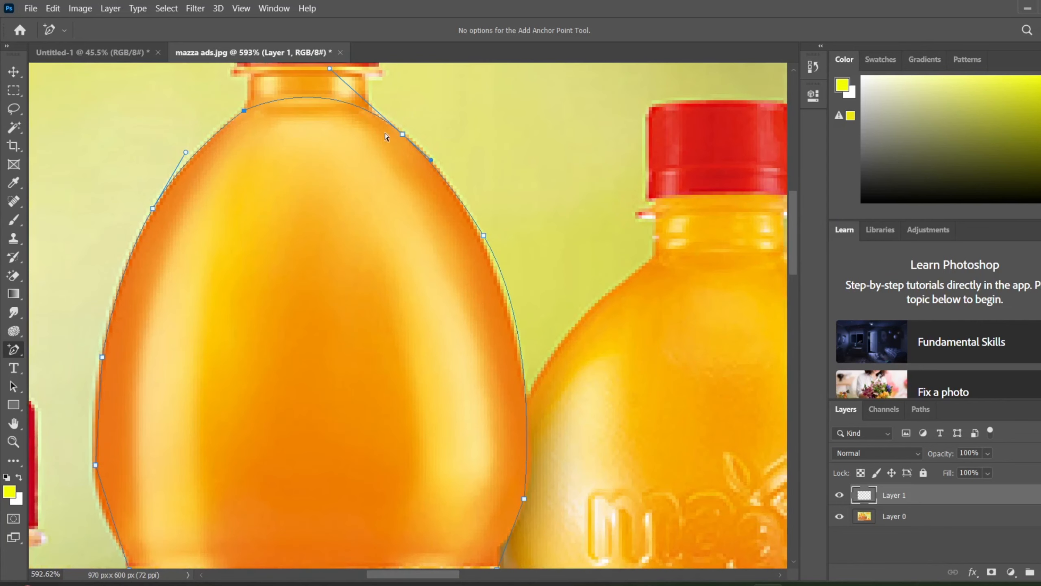
click(517, 333)
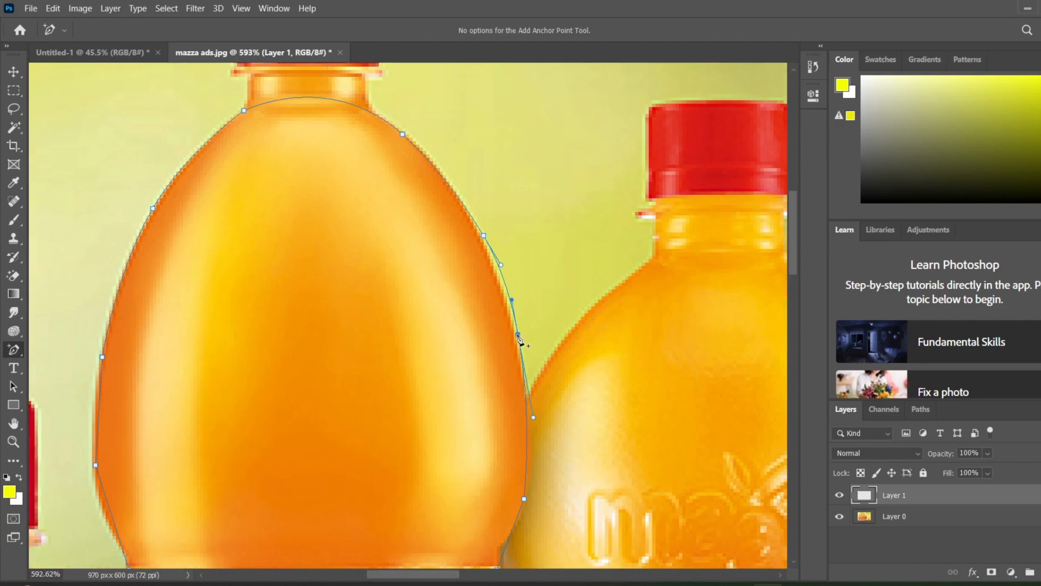
drag(516, 336, 512, 337)
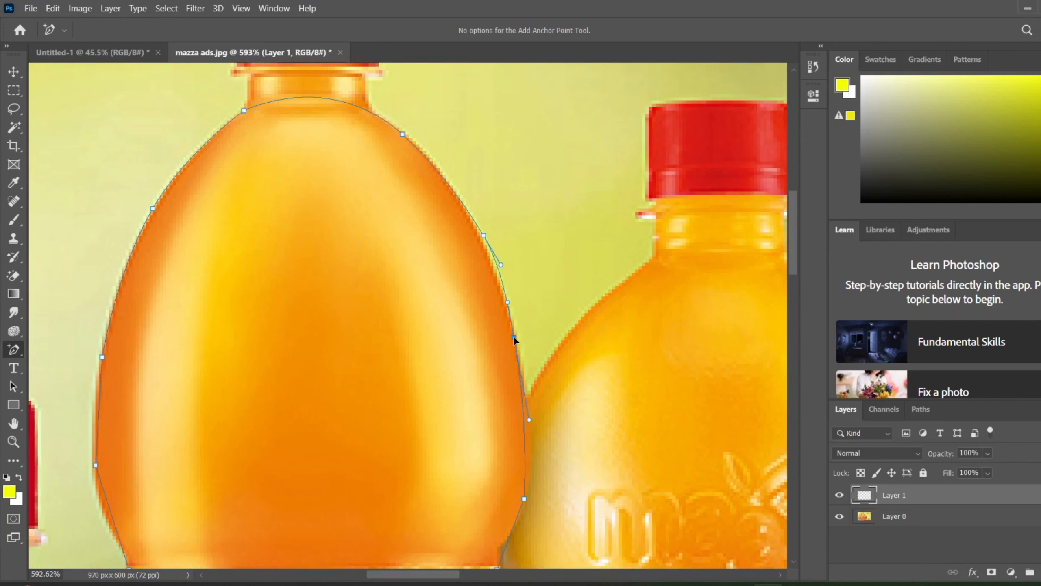
click(484, 236)
drag(483, 238, 481, 239)
click(500, 269)
scroll(500, 271, down, 5)
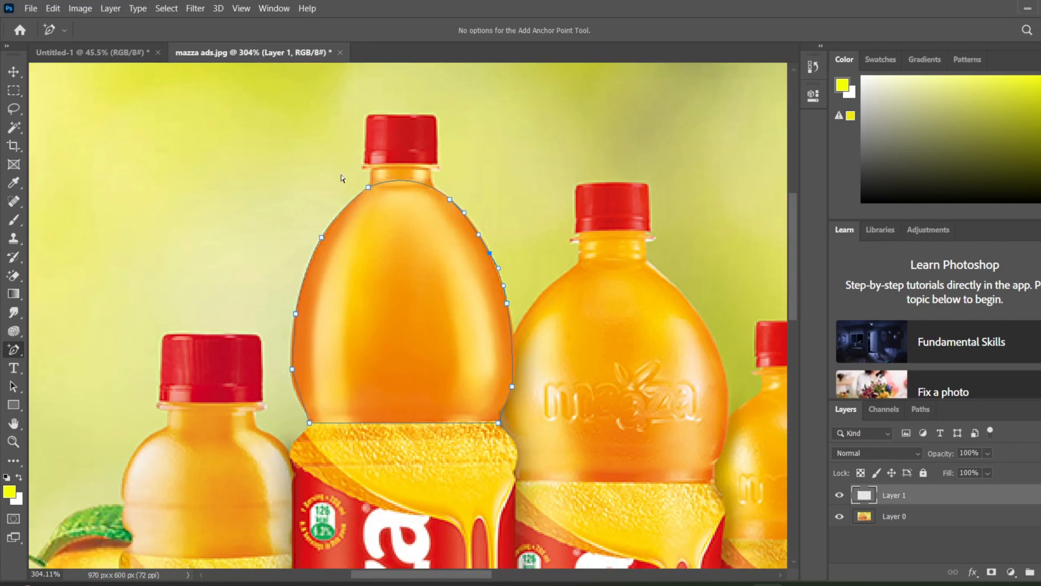
Convert the bottle path into a new anti-aliased selection with a 5-pixel feather and add it as a layer mask on Layer 1
right_click(369, 257)
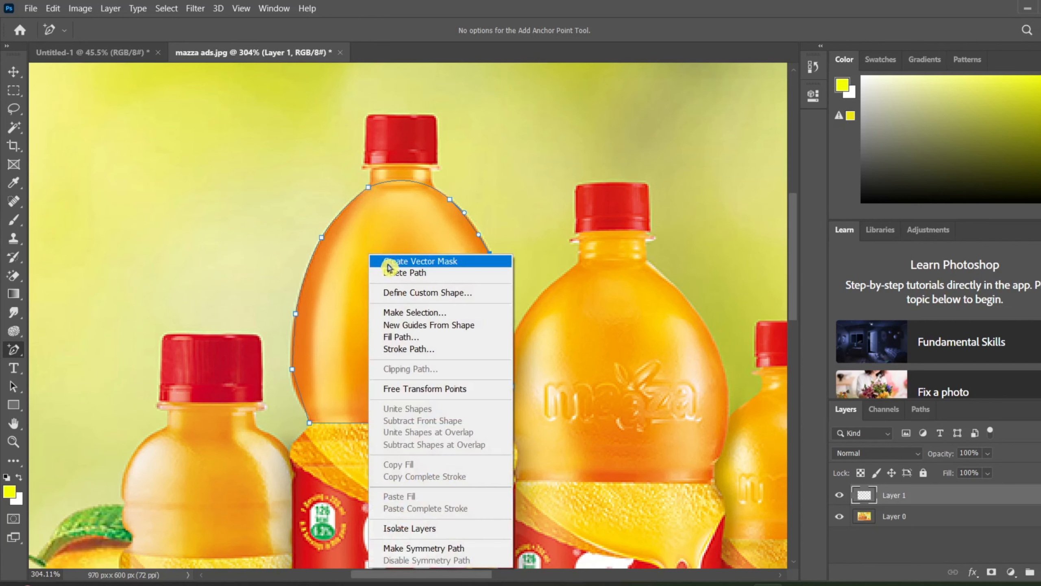
click(415, 314)
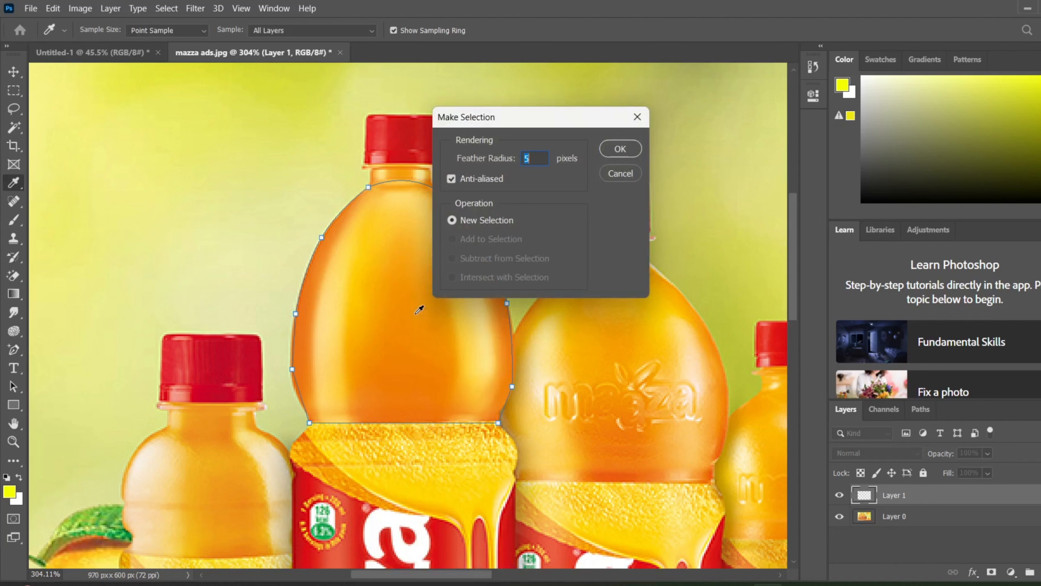
click(619, 149)
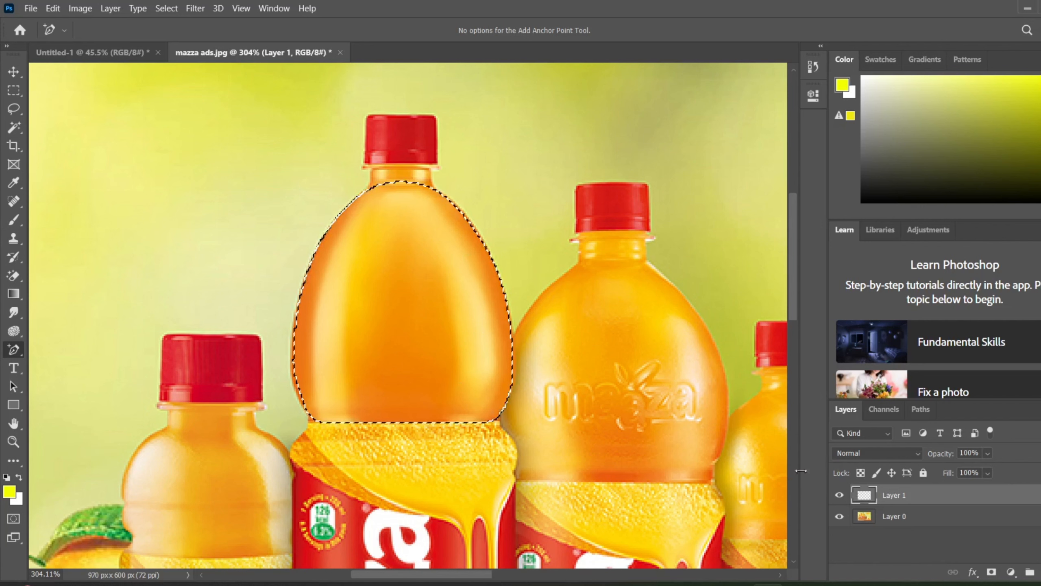
click(992, 576)
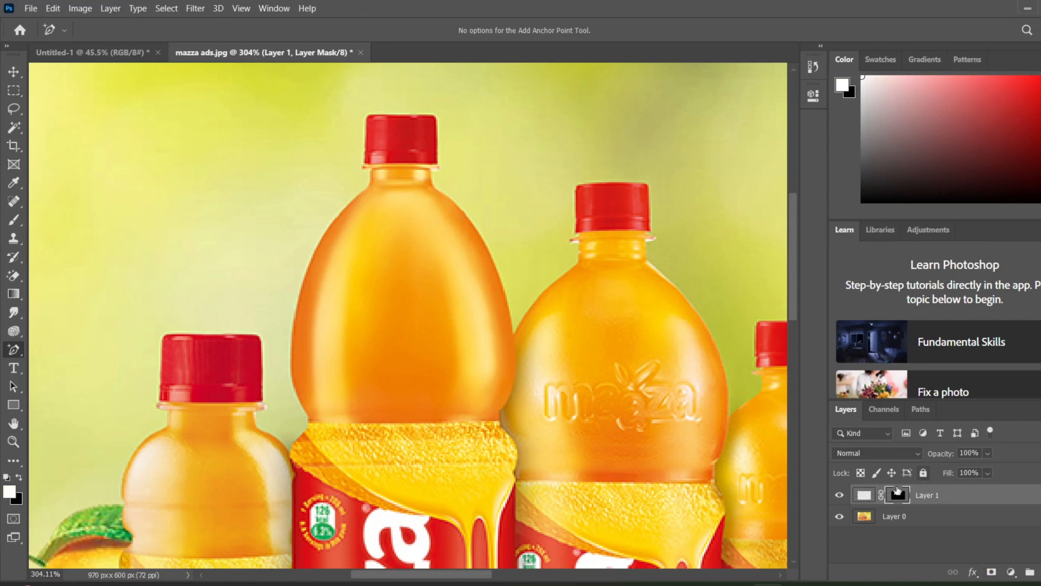
Toggle the visibility of Layer 1 and Layer 0 to examine the layer mask's effect
click(840, 496)
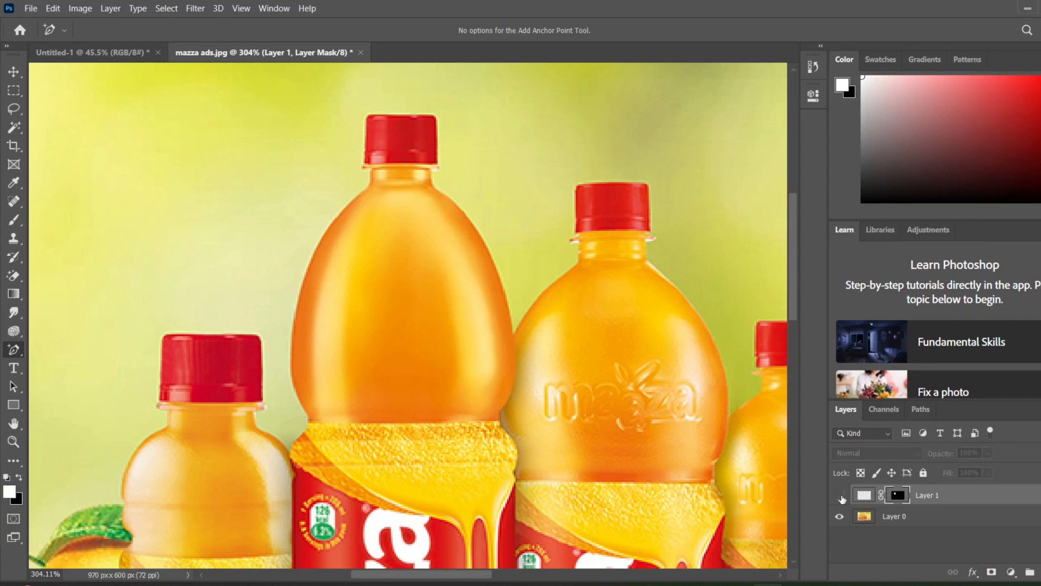
click(841, 496)
click(840, 517)
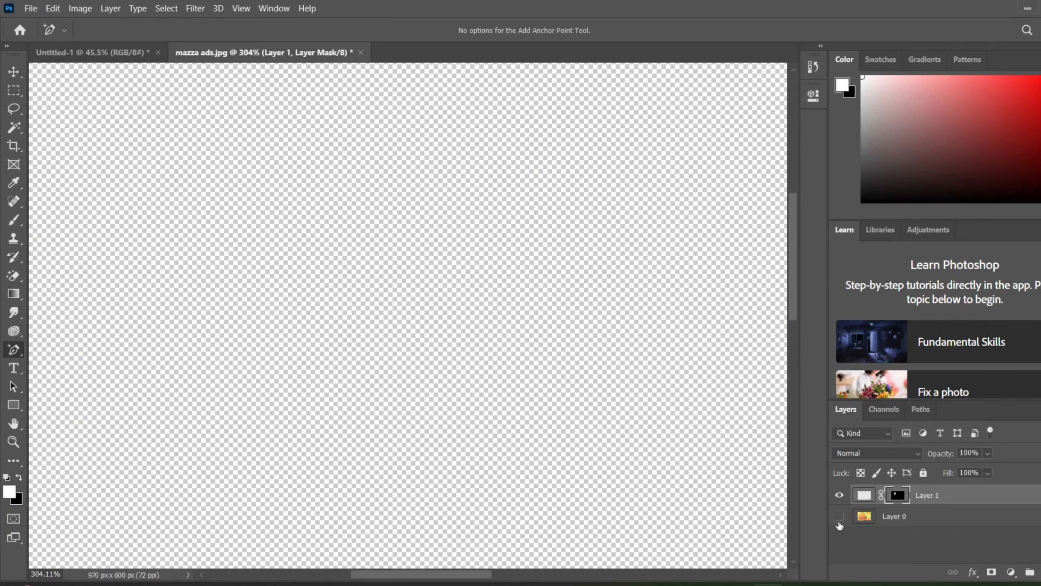
scroll(576, 341, down, 2)
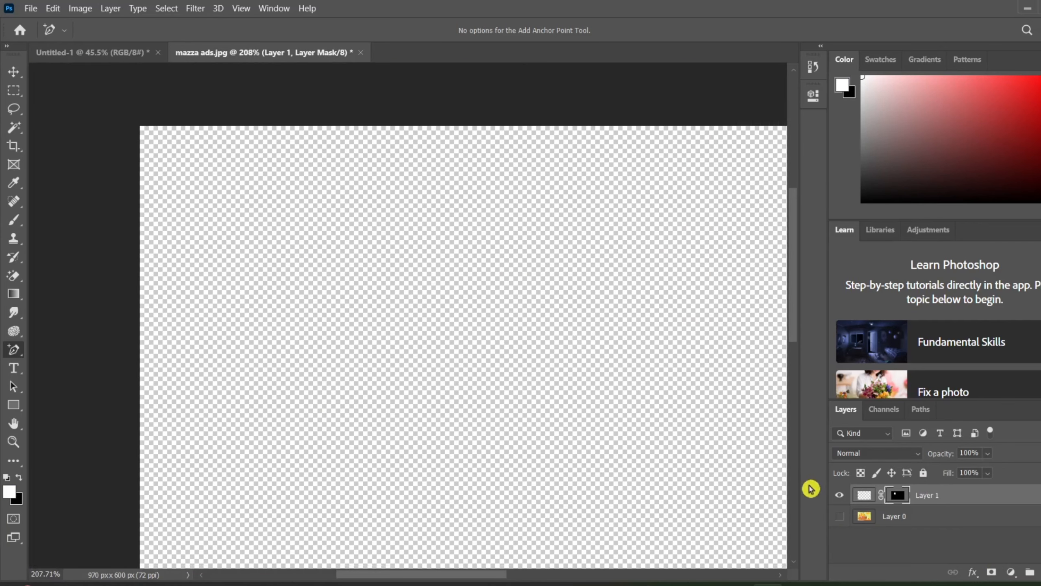
drag(485, 578, 531, 569)
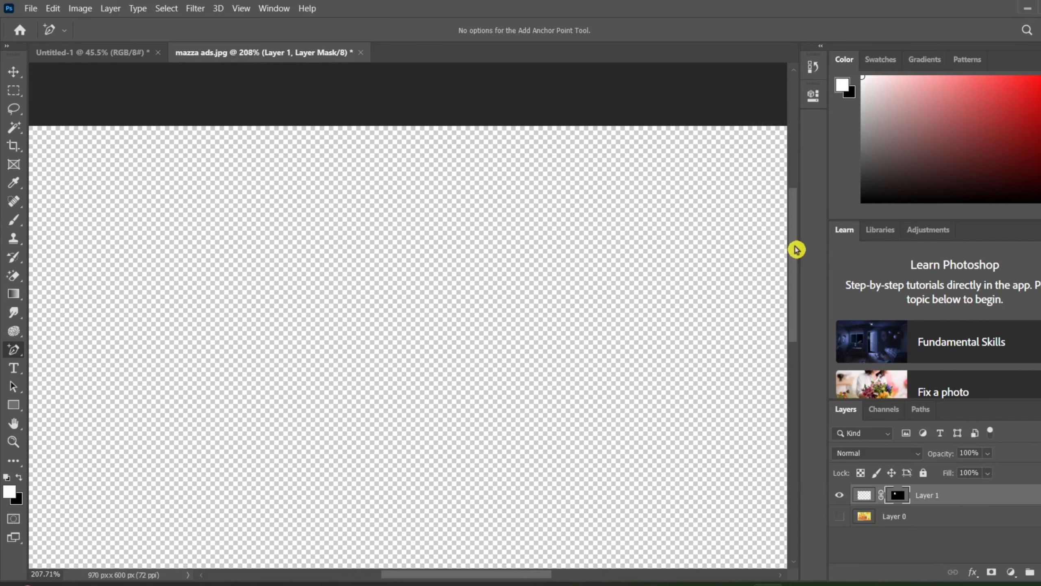
drag(795, 249, 805, 279)
click(840, 516)
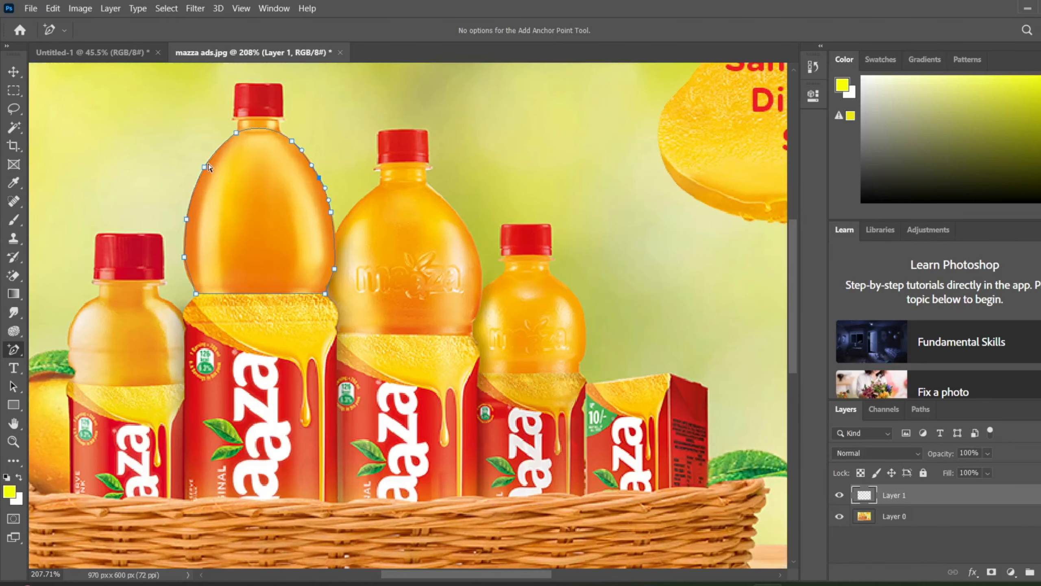
Convert the bottle path directly into a selection
key(ctrl+Return)
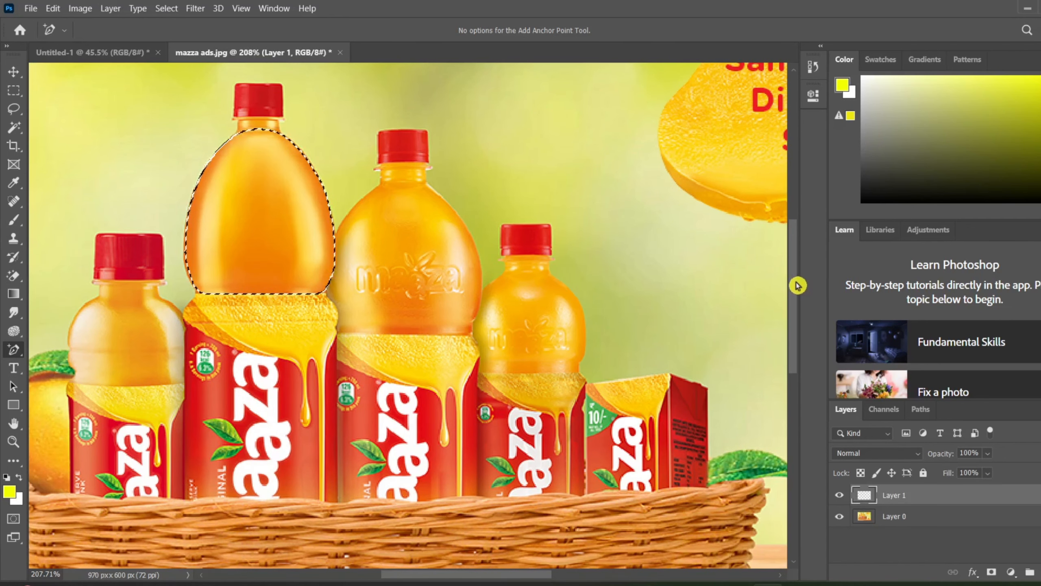
drag(797, 285, 790, 246)
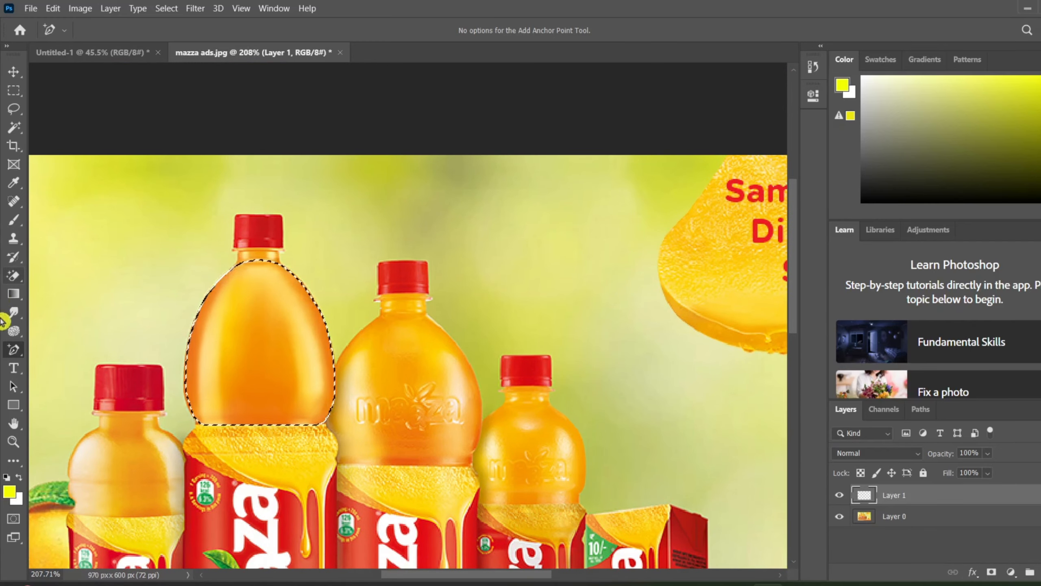
Scribble a looping path above the two right-hand bottles with the Freeform Pen Tool and convert it into a new selection with a 5-pixel feather
right_click(15, 354)
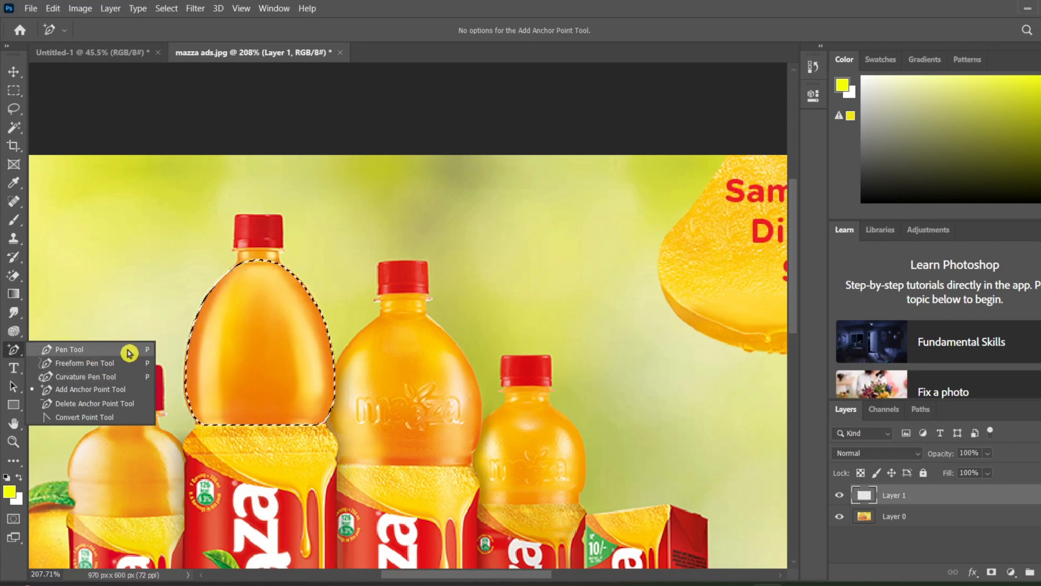
click(68, 368)
mouse_move(485, 237)
mouse_down()
mouse_move(509, 354)
mouse_move(557, 273)
mouse_move(488, 354)
mouse_move(579, 273)
mouse_move(550, 213)
mouse_move(526, 223)
mouse_move(517, 209)
mouse_move(458, 218)
mouse_move(410, 273)
mouse_move(437, 237)
mouse_move(479, 246)
mouse_up()
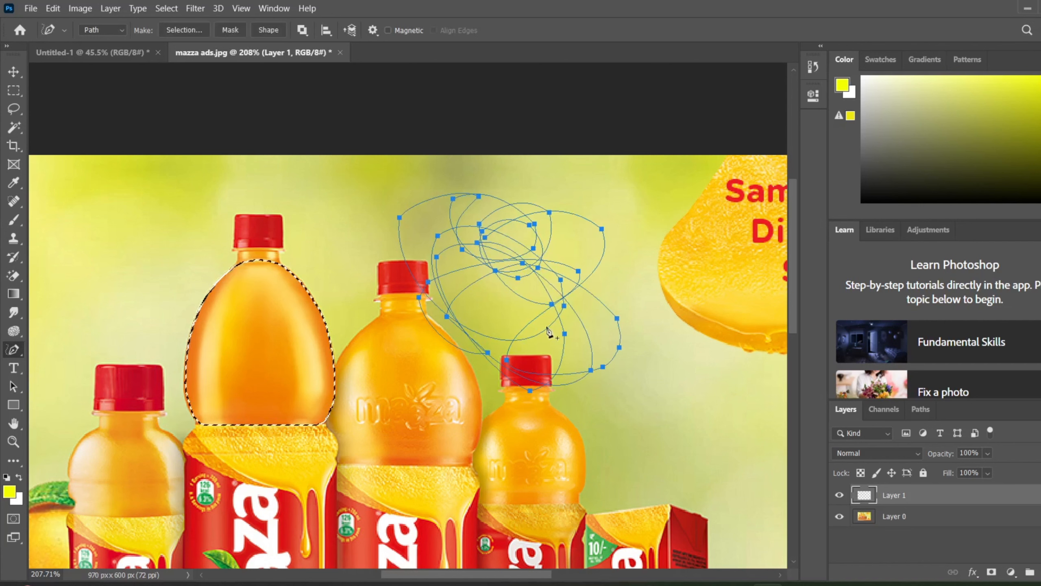
right_click(498, 275)
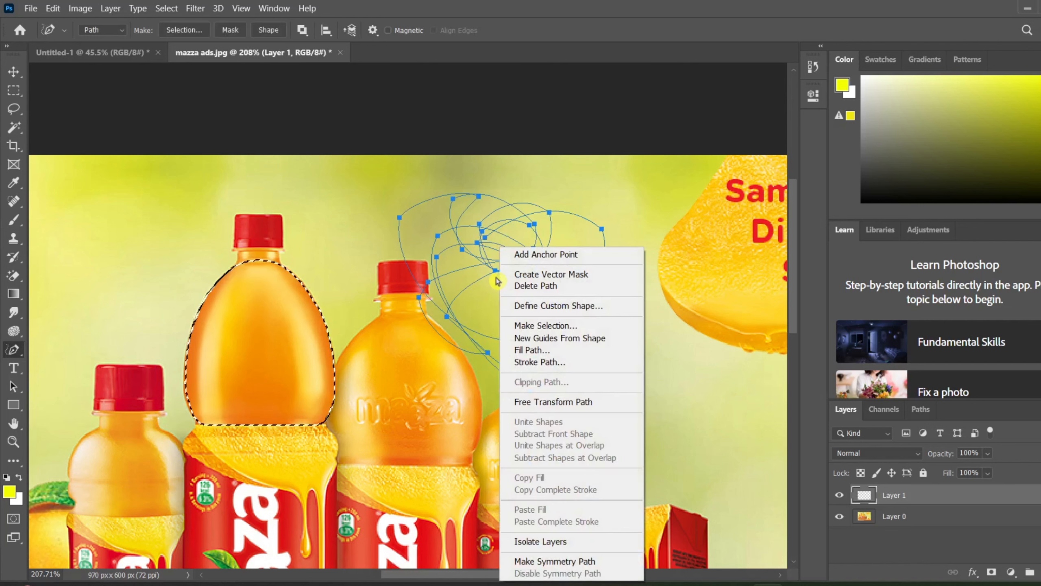
click(539, 325)
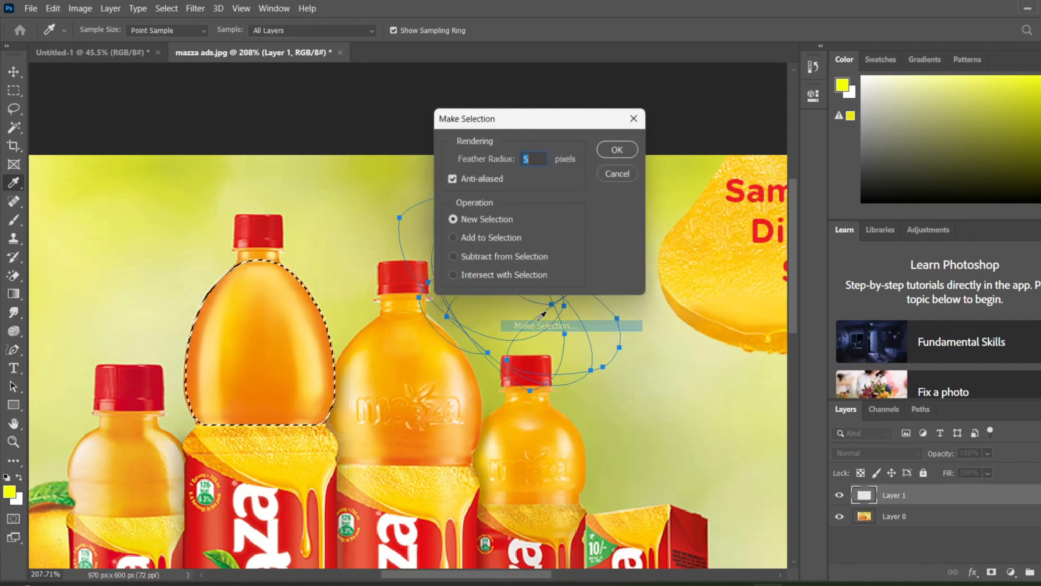
click(614, 154)
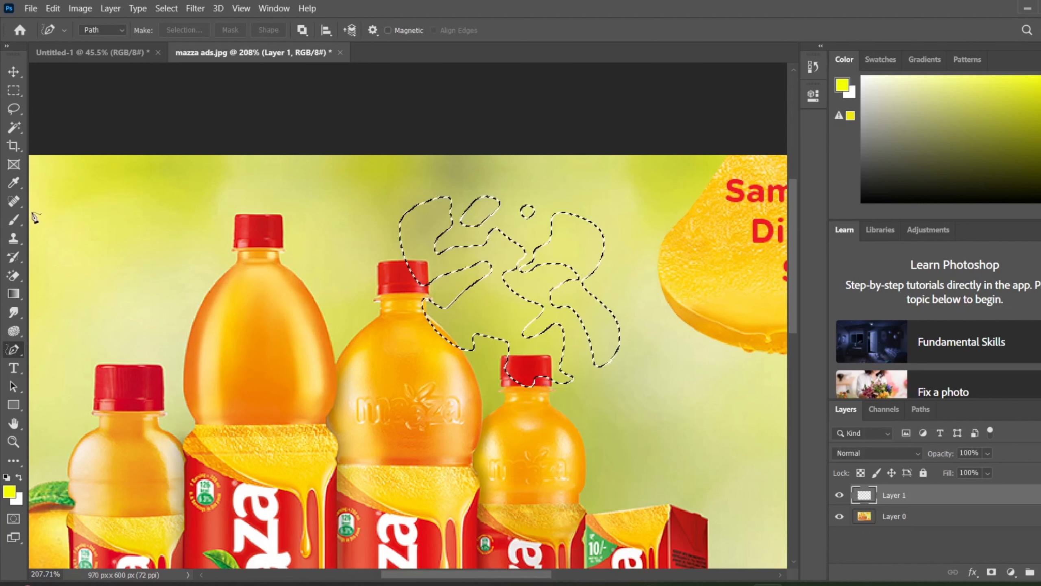
Draw a three-point U-shaped curve in the green background above the leftmost bottle with the Curvature Pen Tool
click(16, 350)
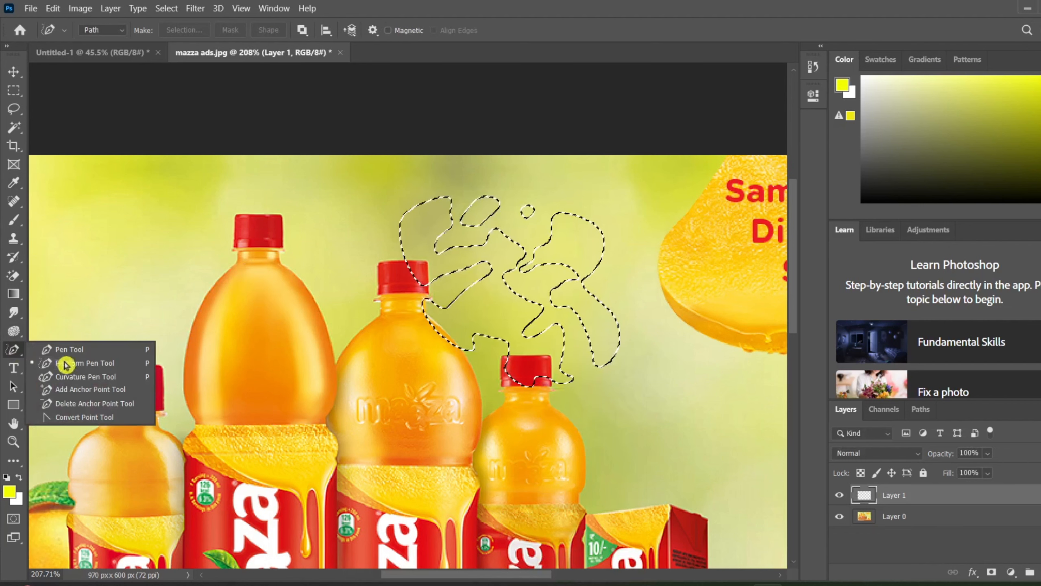
click(85, 377)
click(85, 221)
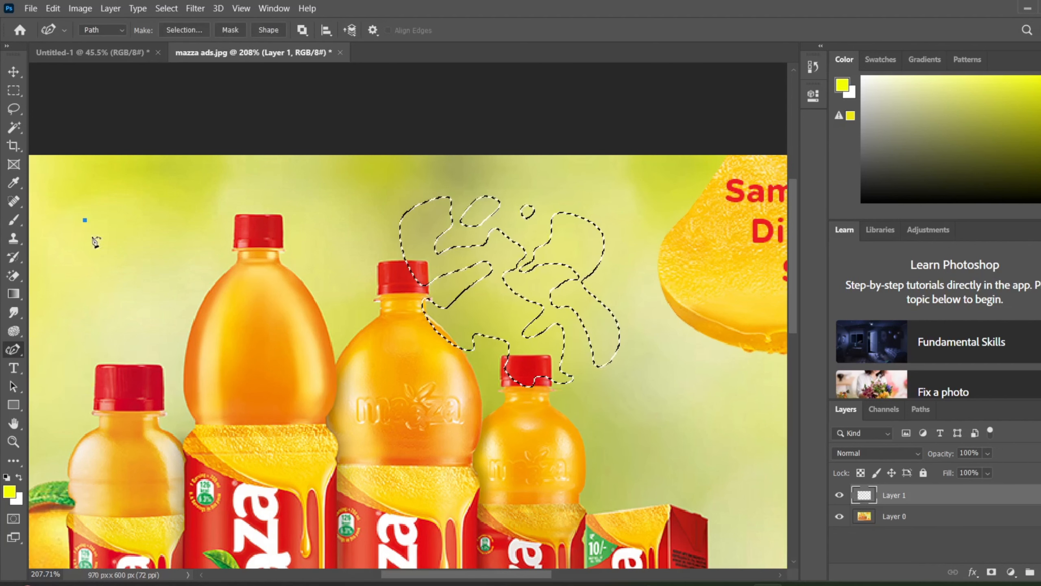
click(111, 281)
click(150, 257)
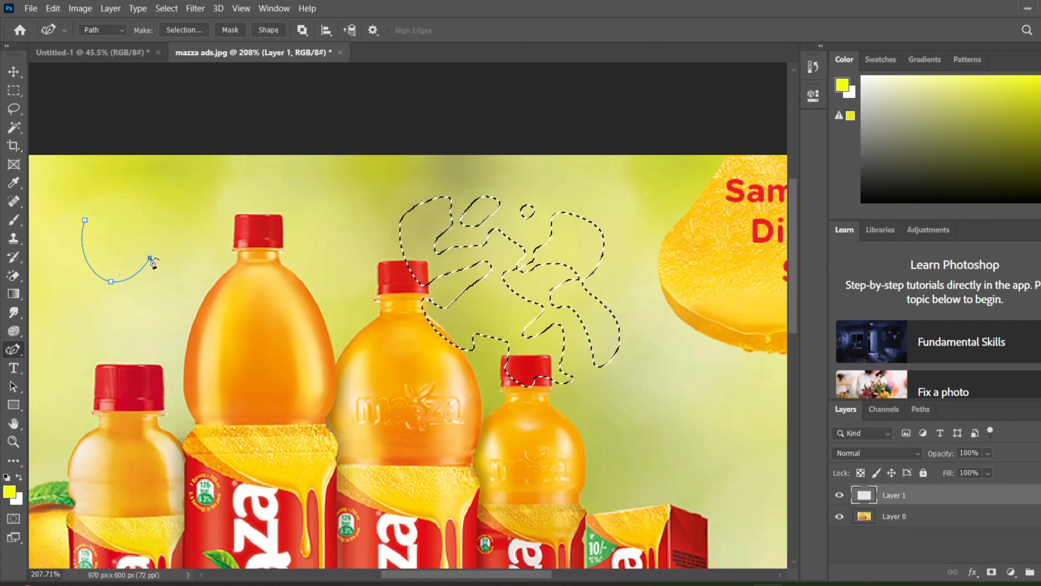
Add an anchor point midway along the left segment of the U-shaped curve with the Add Anchor Point Tool
click(15, 358)
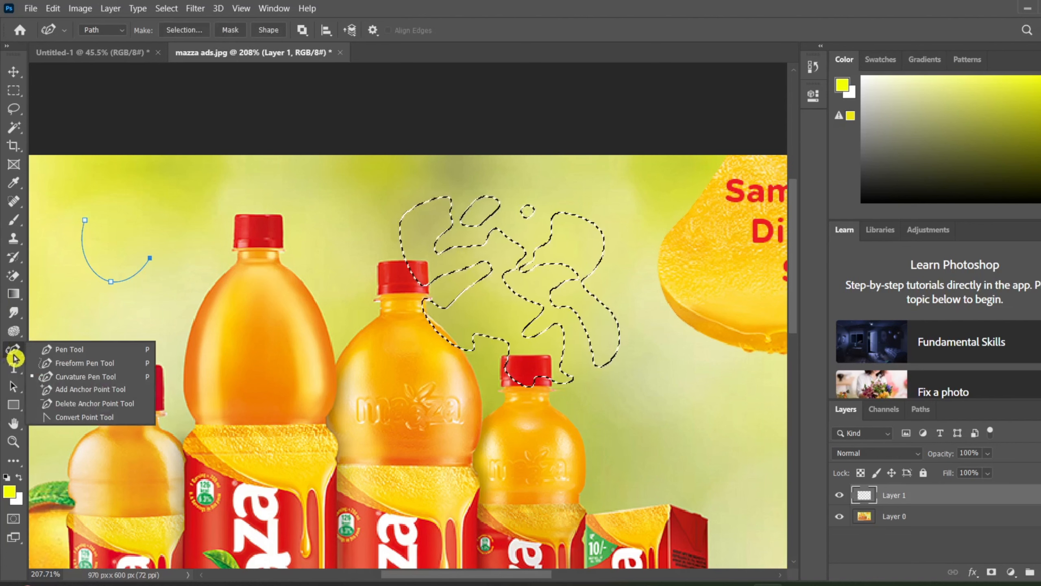
click(61, 388)
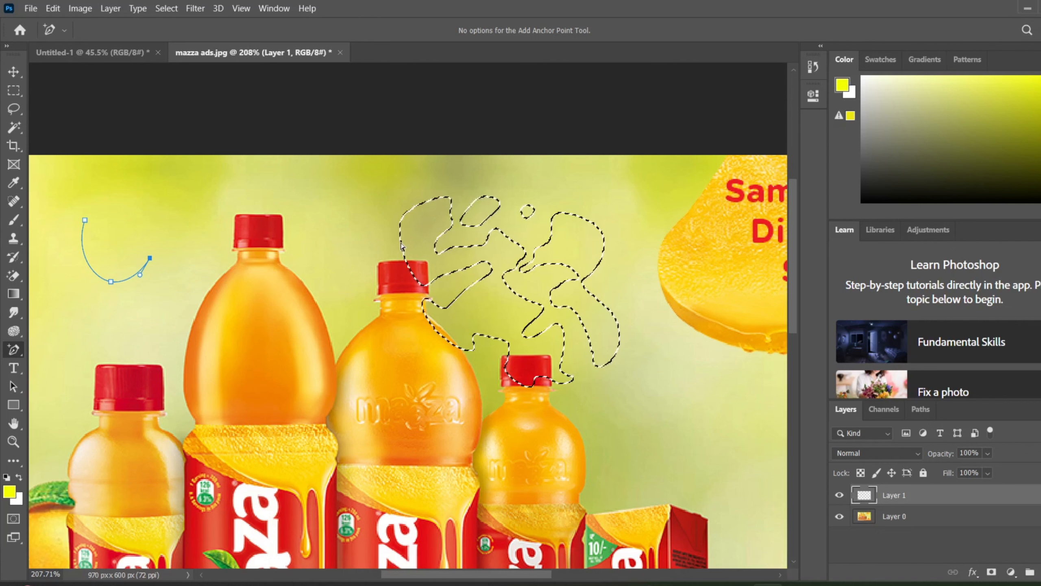
click(110, 282)
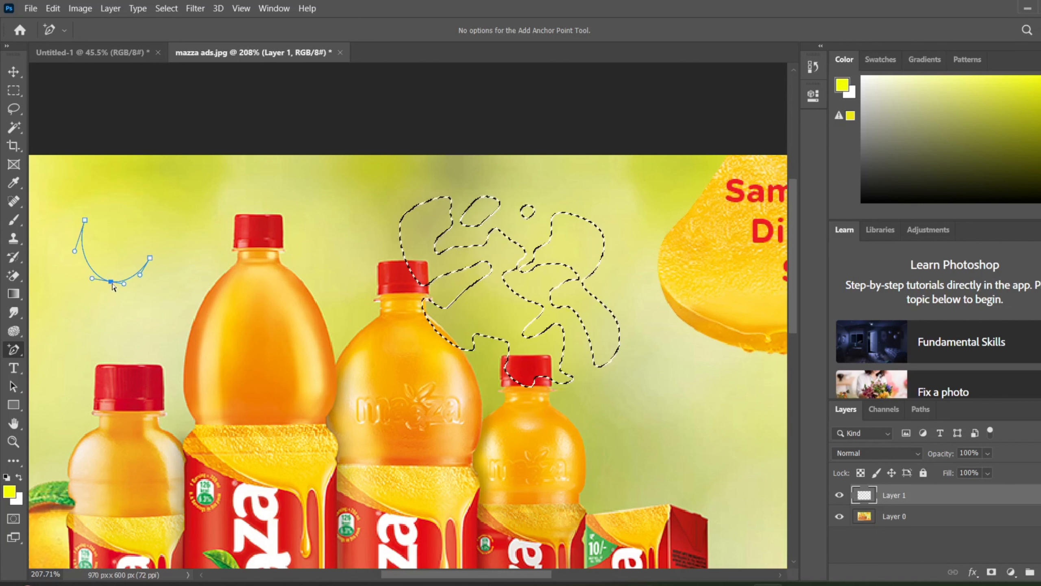
click(88, 263)
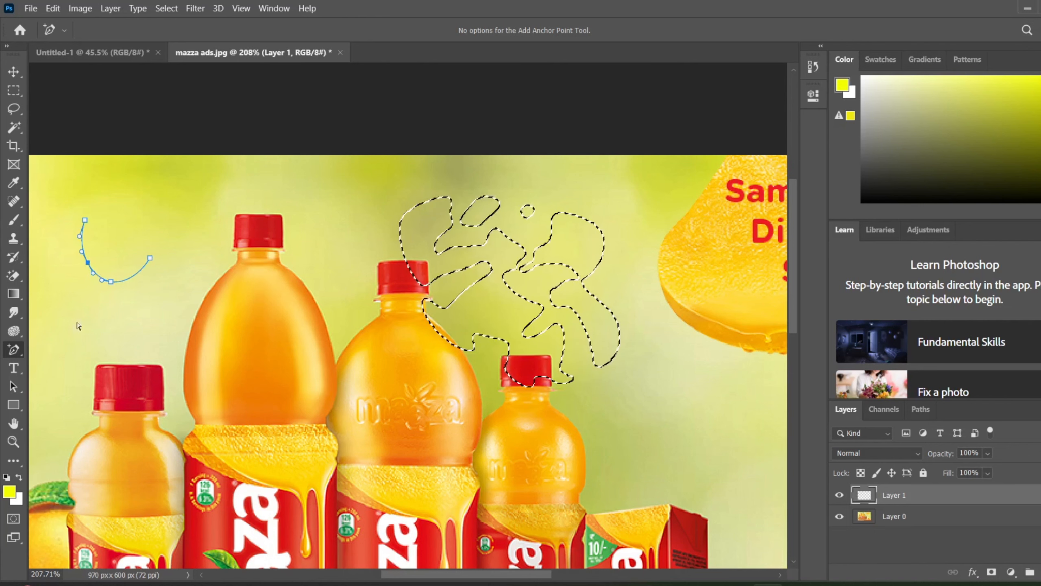
Delete the curve's added point, bottom anchor and right end anchor with the Delete Anchor Point Tool
right_click(18, 358)
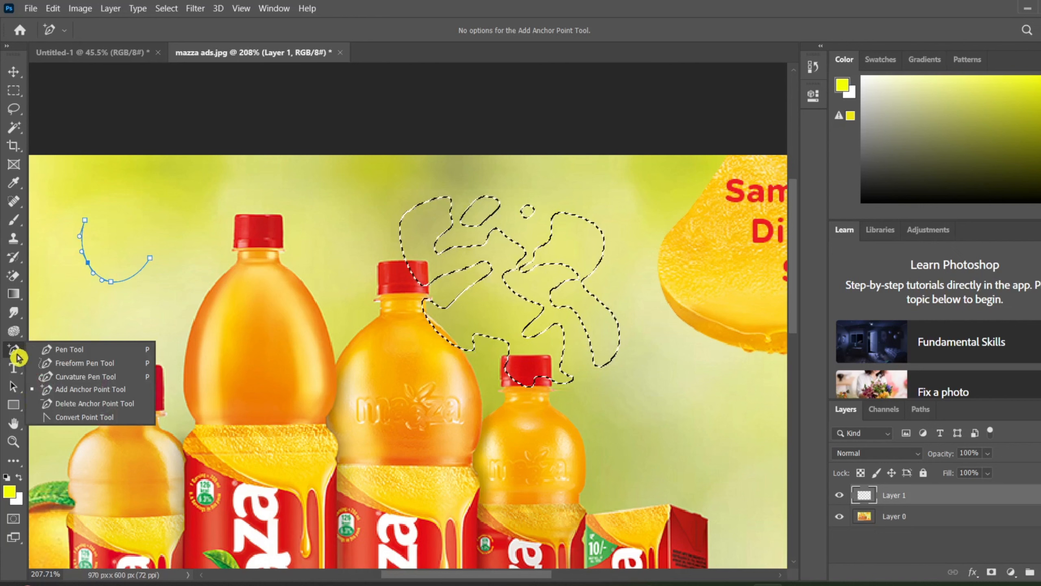
click(46, 408)
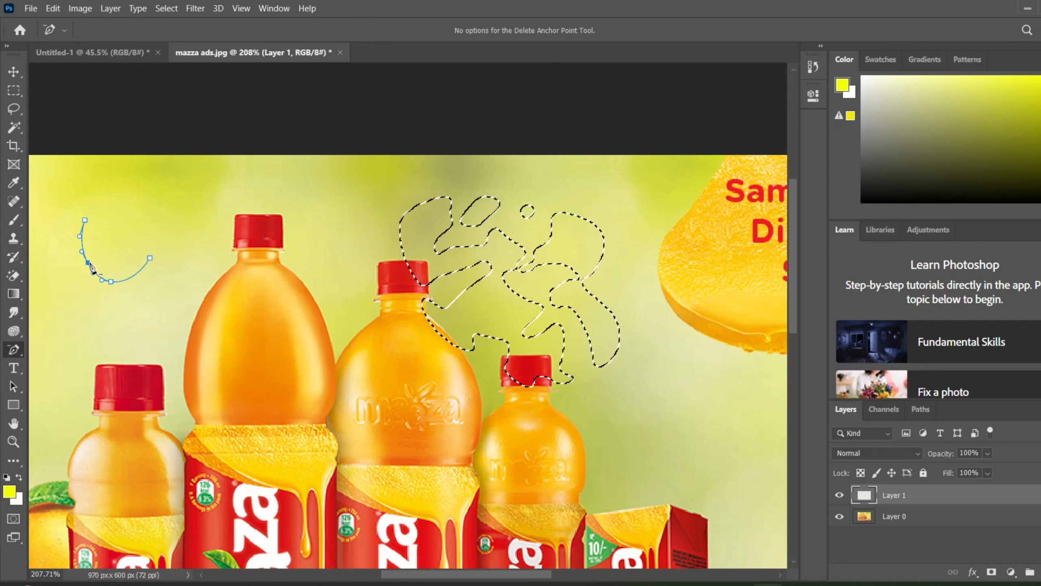
click(88, 262)
click(111, 281)
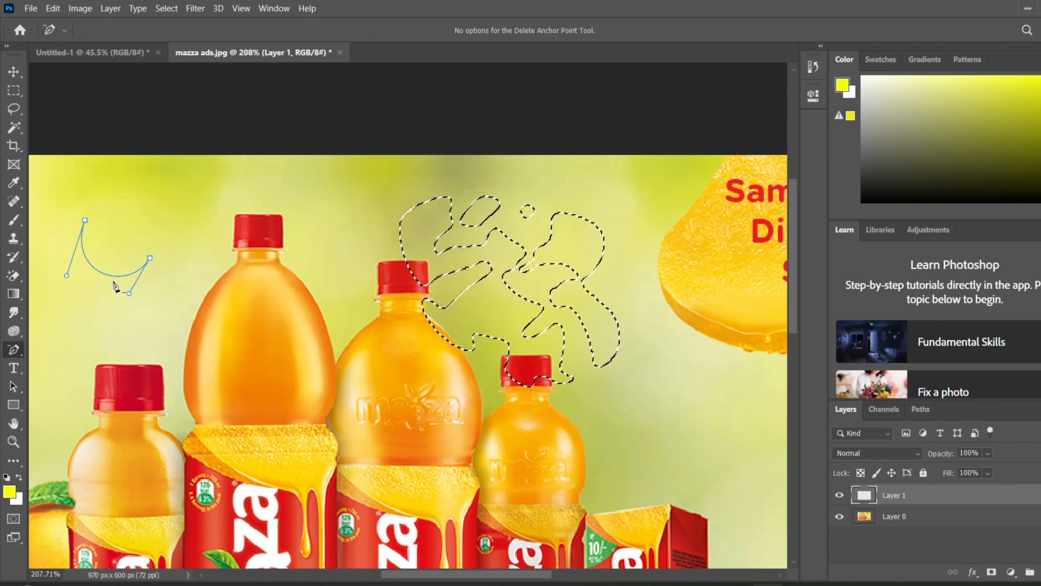
click(149, 260)
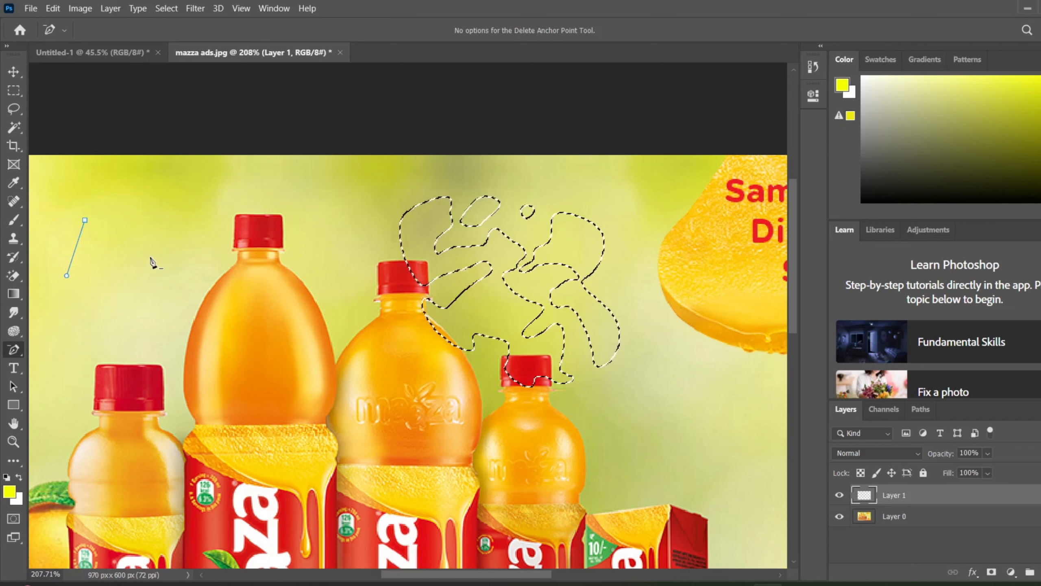
Convert the remaining anchor above the leftmost bottle into a smooth point with the Convert Point Tool and shorten its direction handles
right_click(12, 355)
click(102, 418)
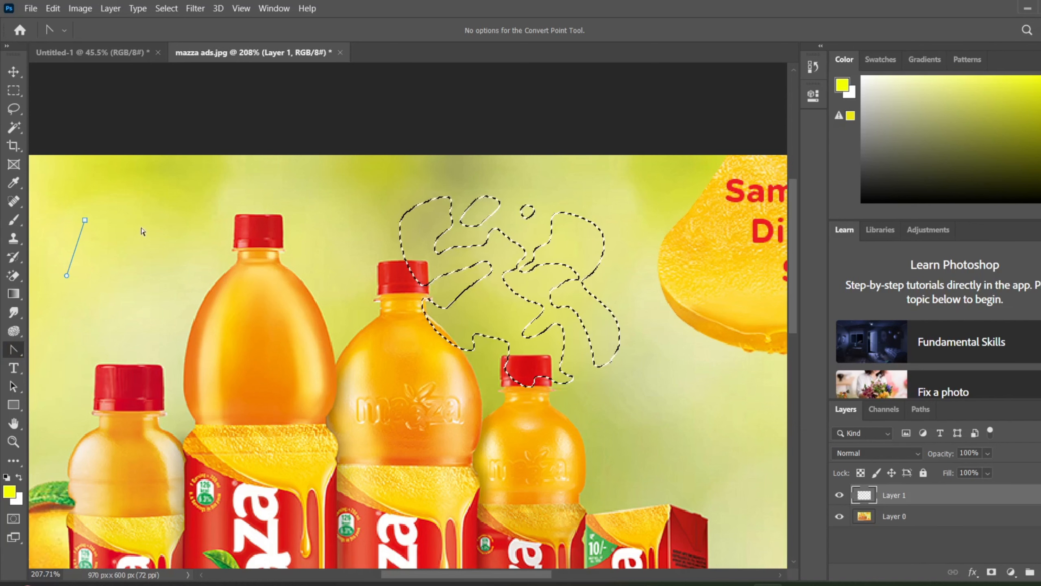
key(ctrl+z)
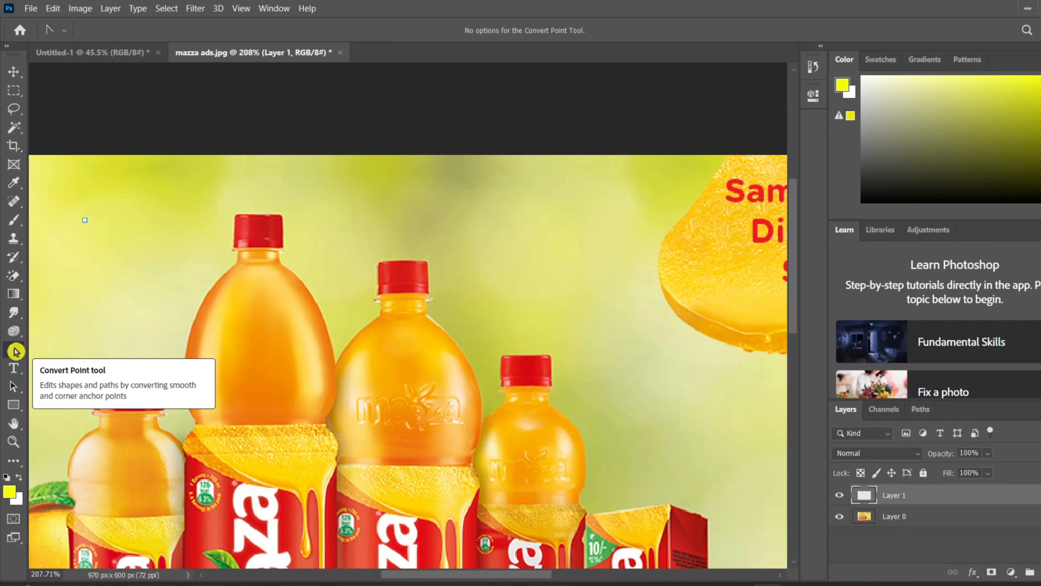
drag(795, 245, 795, 290)
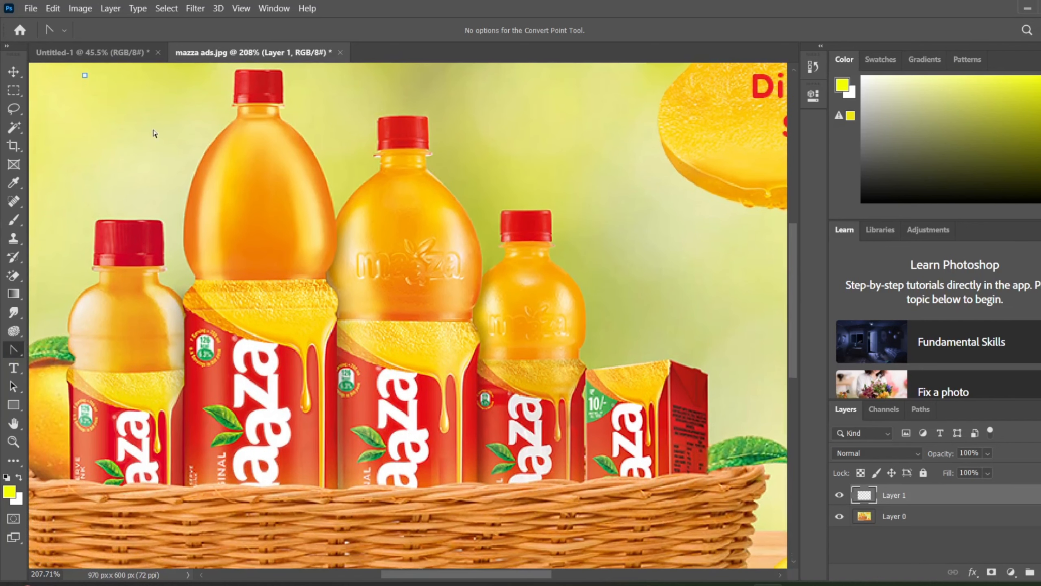
drag(154, 134, 225, 184)
drag(85, 76, 150, 155)
key(ctrl+0)
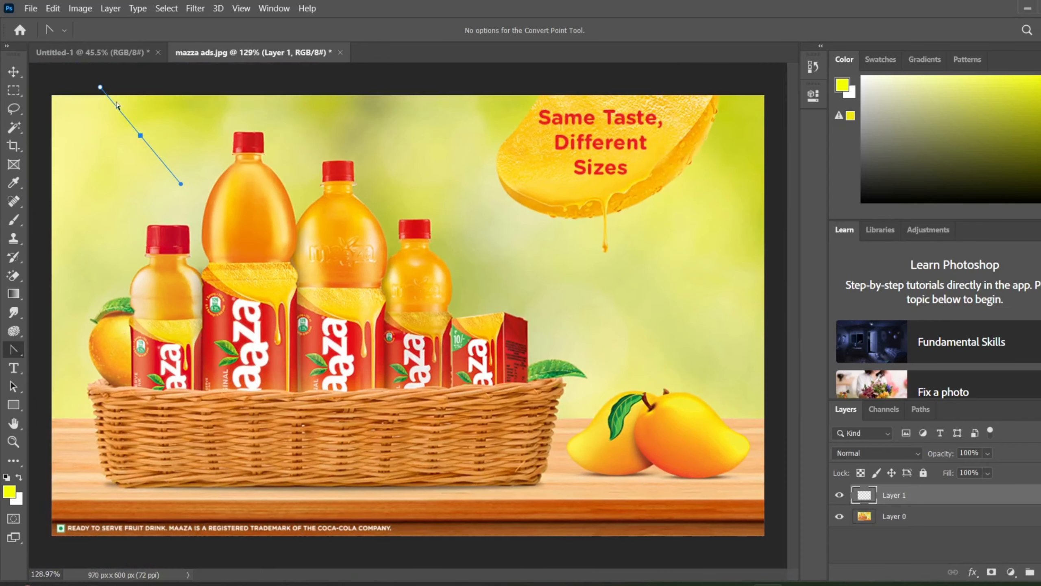
mouse_move(140, 136)
mouse_down()
mouse_move(86, 218)
mouse_move(149, 154)
mouse_move(124, 131)
mouse_up()
Trace the shoulders, neck and cap of the third bottle from the left with the Pen Tool and close the path
click(11, 351)
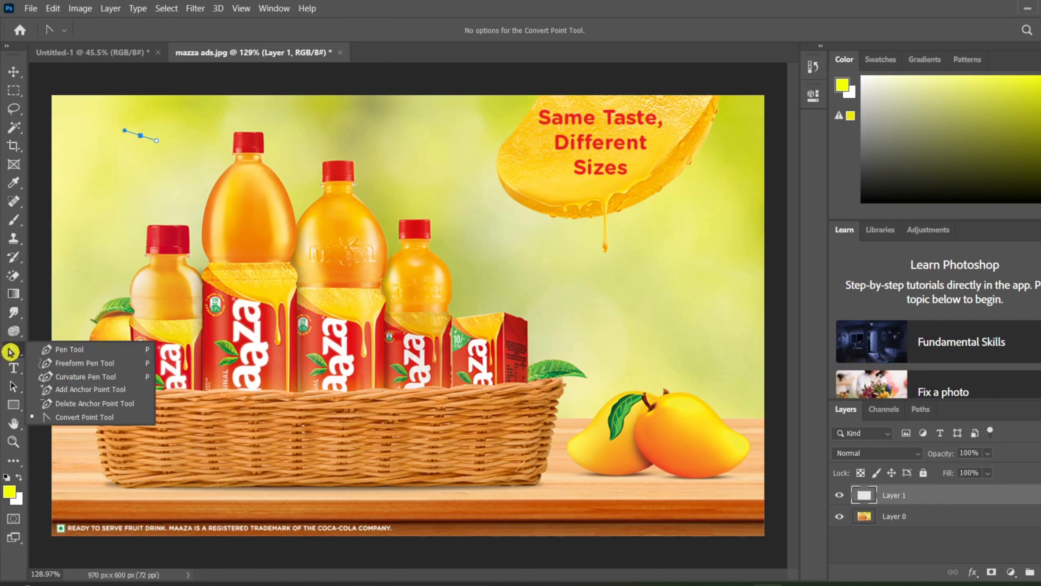
click(49, 349)
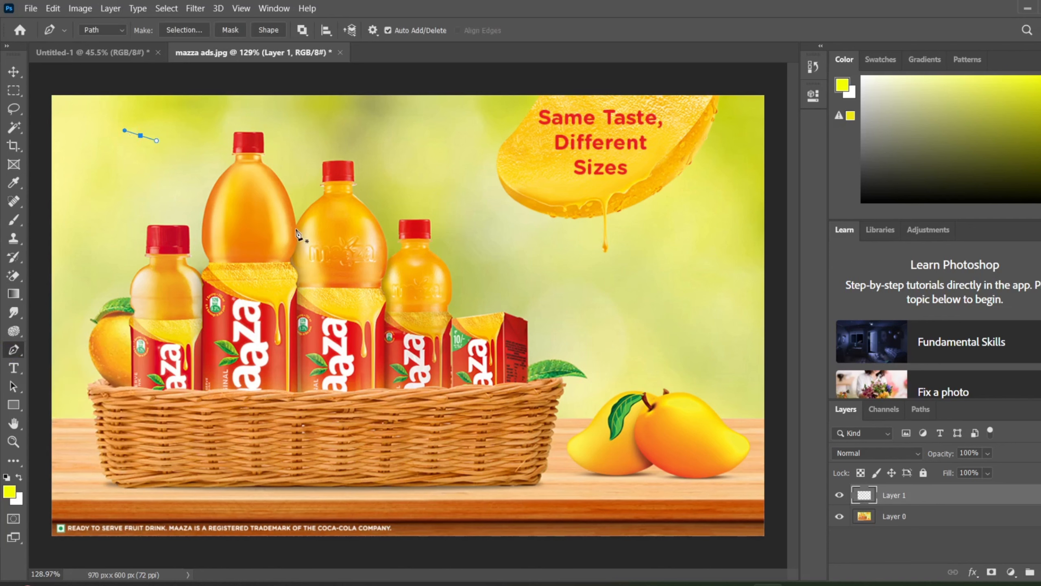
scroll(302, 233, up, 3)
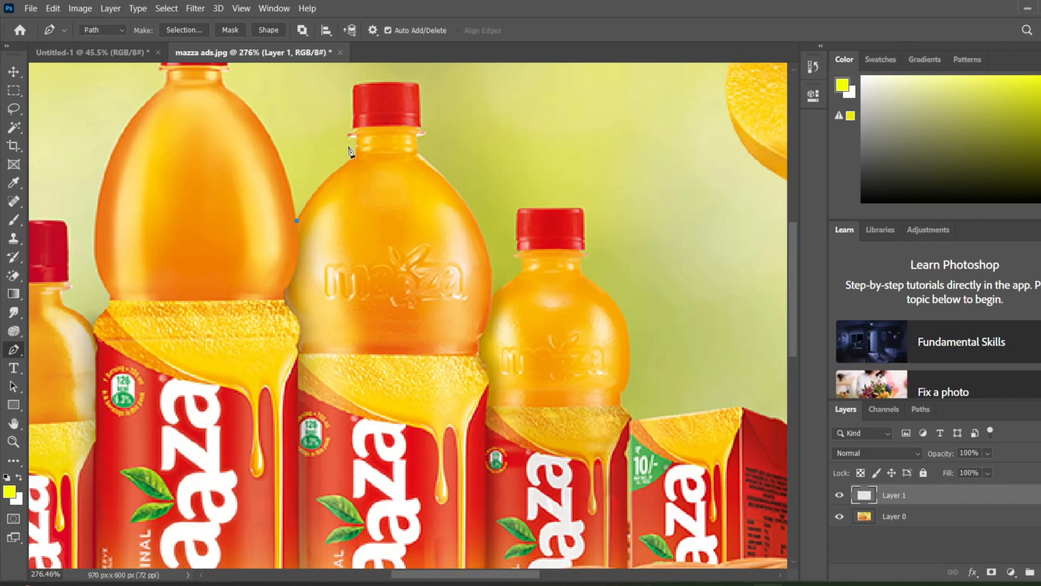
drag(358, 156, 379, 151)
alt+click(358, 156)
click(356, 136)
click(355, 131)
drag(422, 149, 416, 133)
click(418, 153)
drag(477, 224, 478, 240)
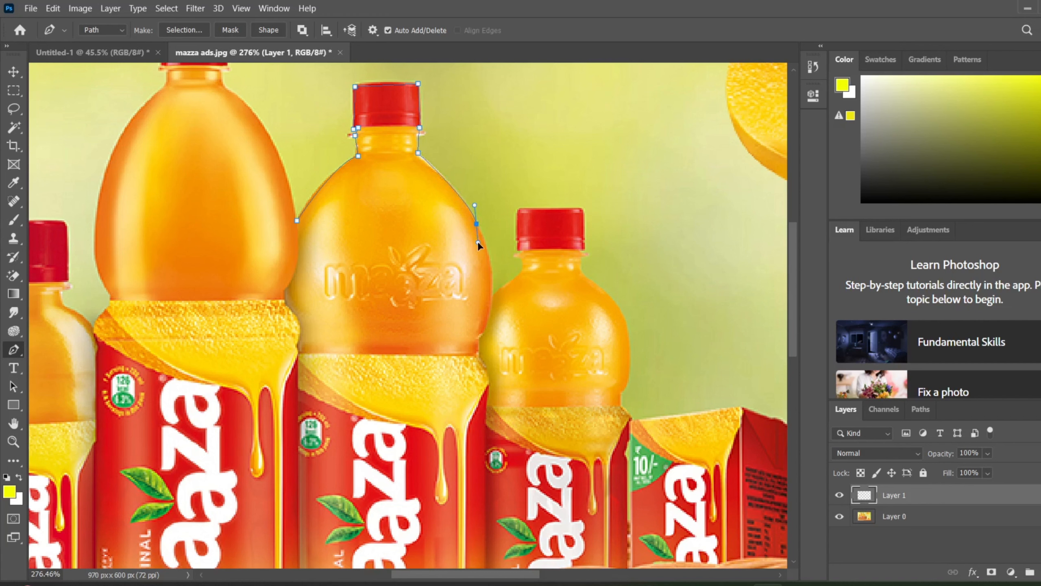
click(298, 222)
Reshape the path's right shoulder, neck and cap-corner anchors with the Convert Point Tool, returning the cap corner to a corner point
click(16, 351)
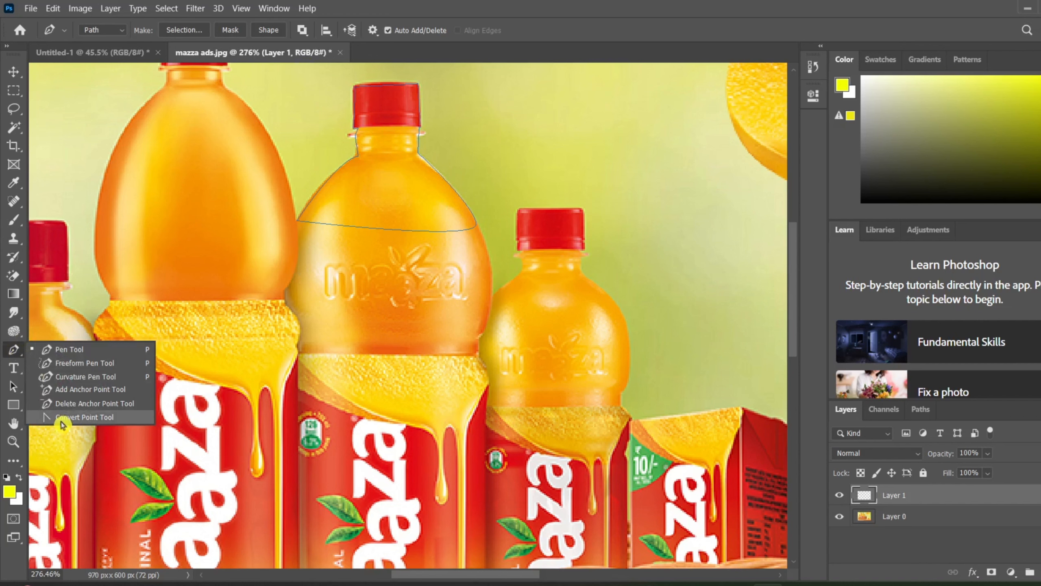
click(61, 424)
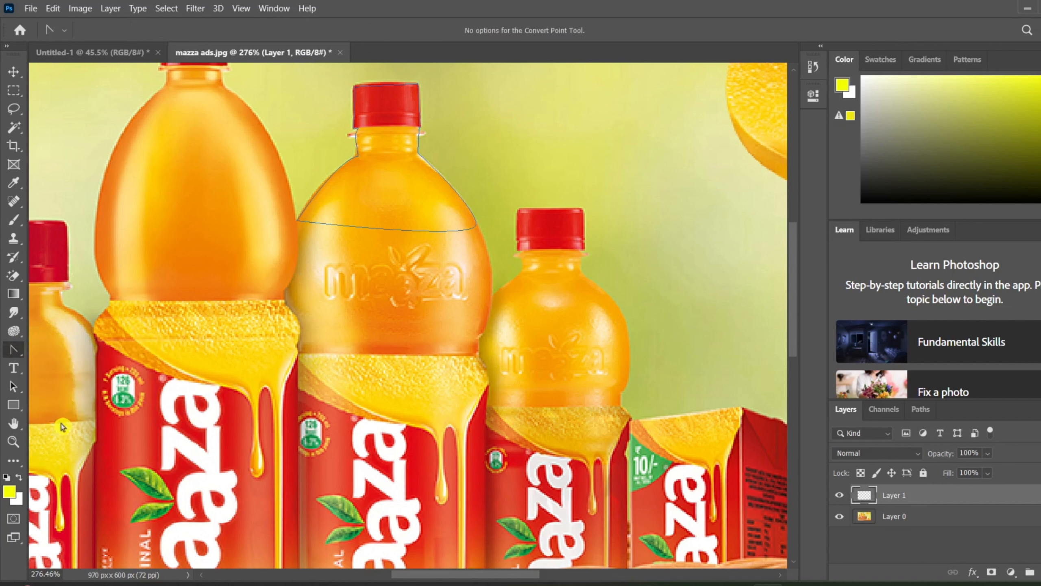
click(298, 221)
drag(476, 224, 492, 252)
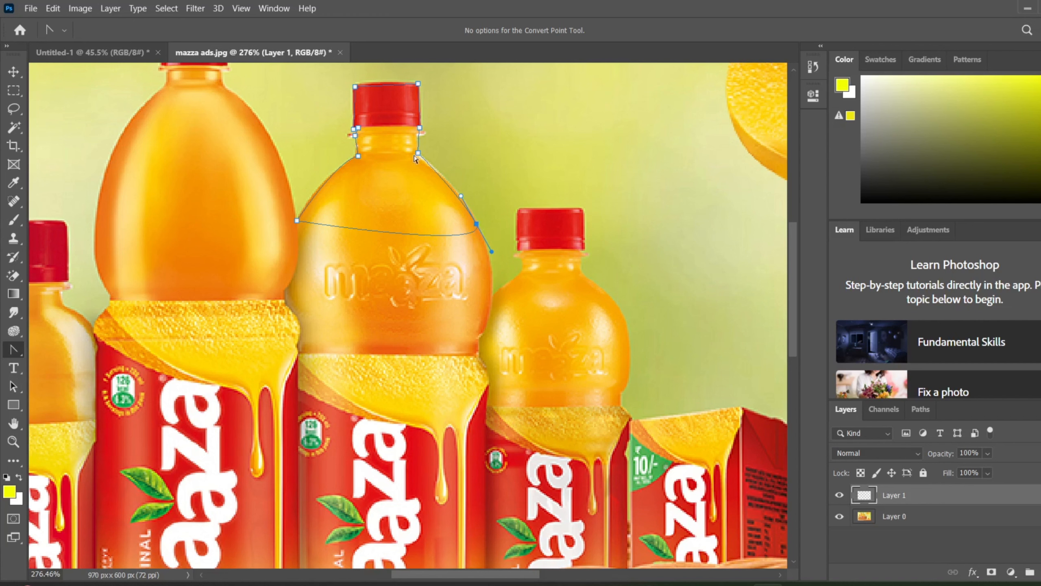
drag(419, 155, 507, 89)
drag(418, 85, 563, 95)
scroll(530, 84, up, 5)
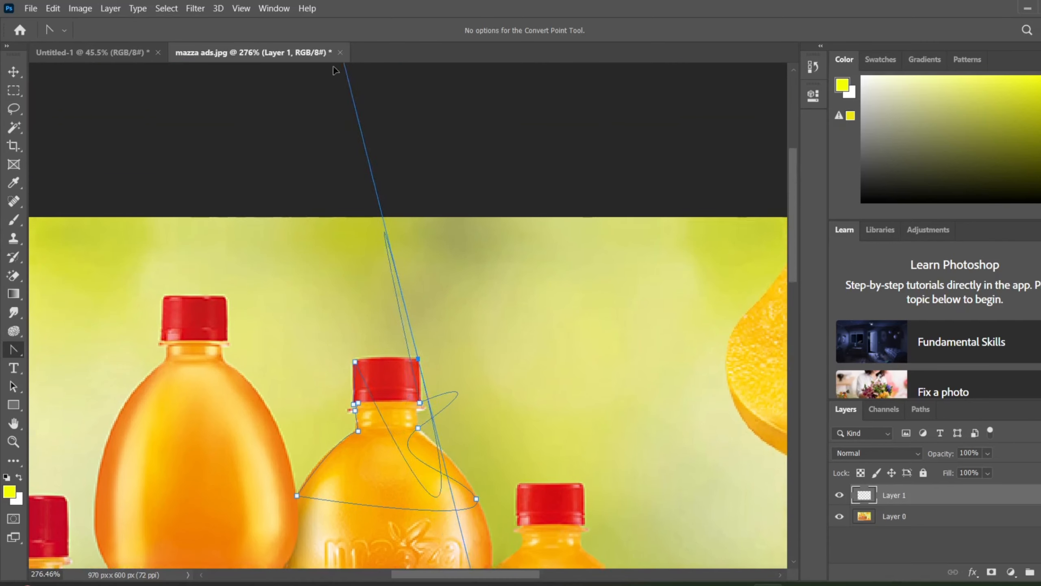
click(418, 364)
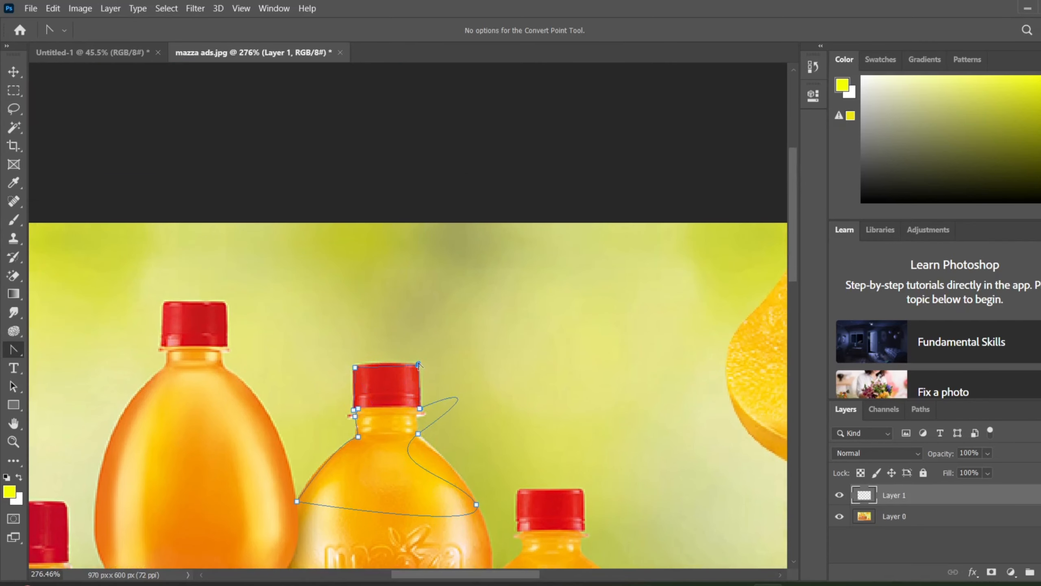
Undo the anchor conversions and the entire traced path on the third bottle
drag(793, 234, 794, 299)
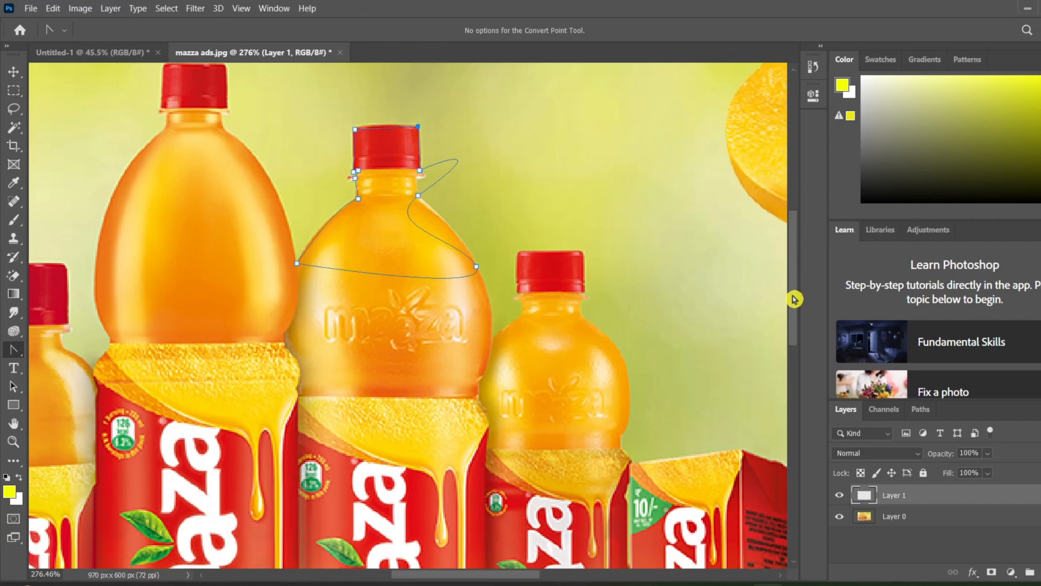
key(ctrl+z)
key(ctrl+z)
key(ctrl+z)
key(ctrl+z)
key(ctrl+z)
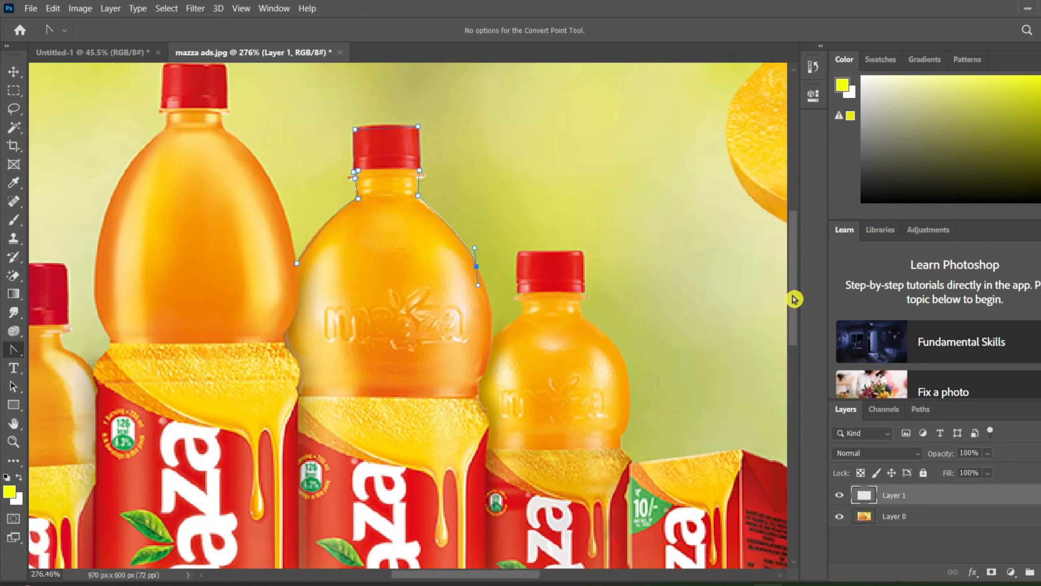
key(ctrl+z)
key(ctrl+z)
key(ctrl+z)
key(ctrl+z)
key(ctrl+z)
key(ctrl+z)
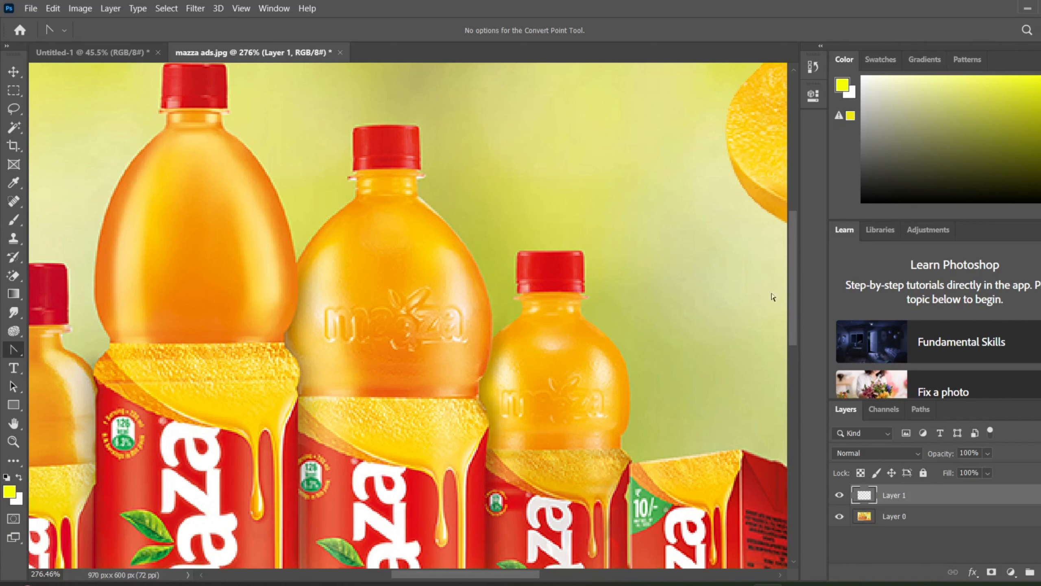
drag(792, 263, 791, 281)
scroll(435, 270, down, 2)
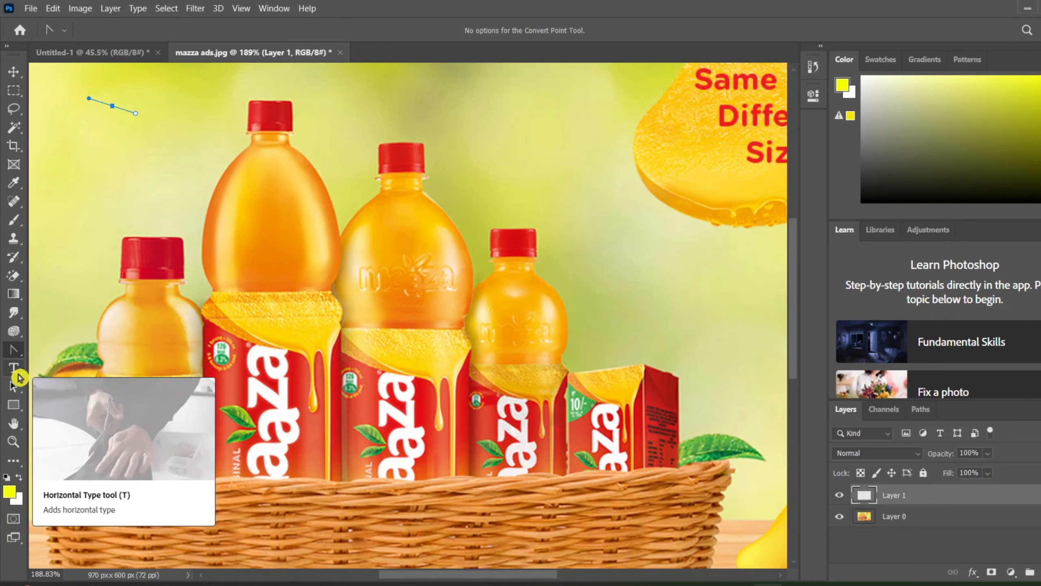
Create a new blank 1280 x 1280 px document at 72 pixels/inch in RGB Color
click(31, 12)
click(43, 22)
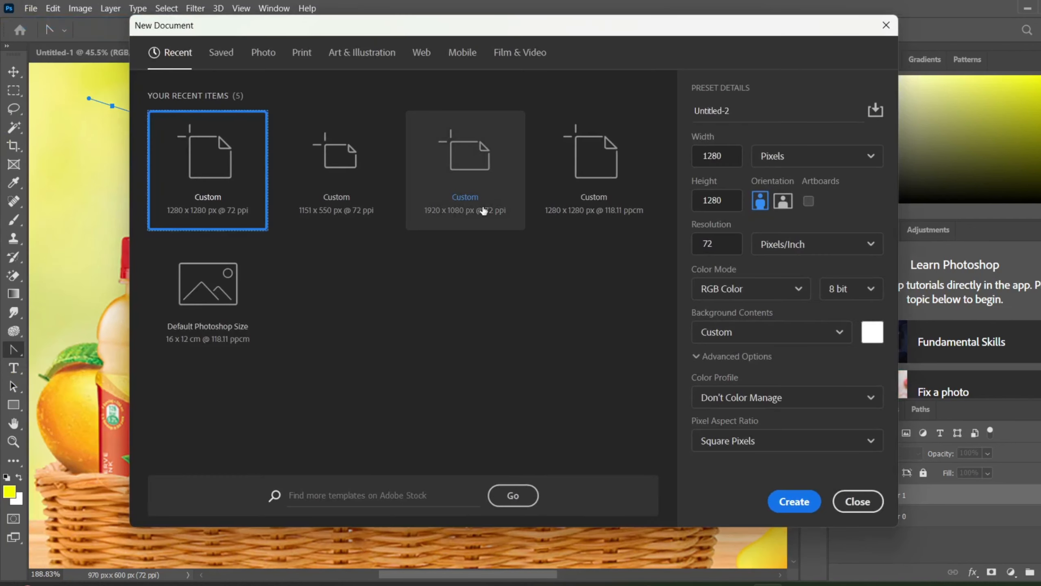
click(807, 505)
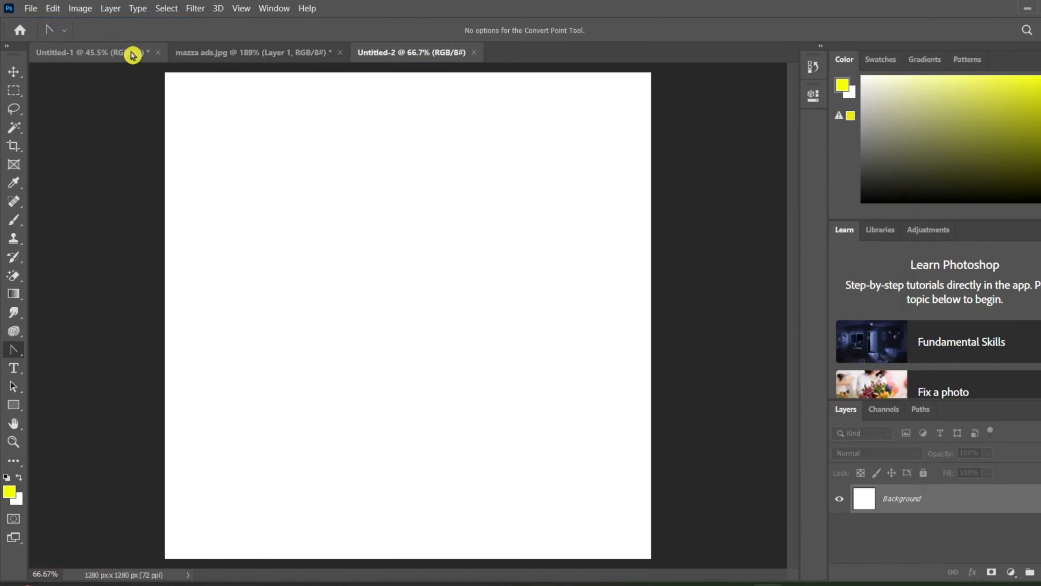
Switch to the blank Untitled-1 document and close the Untitled-2 document
click(131, 56)
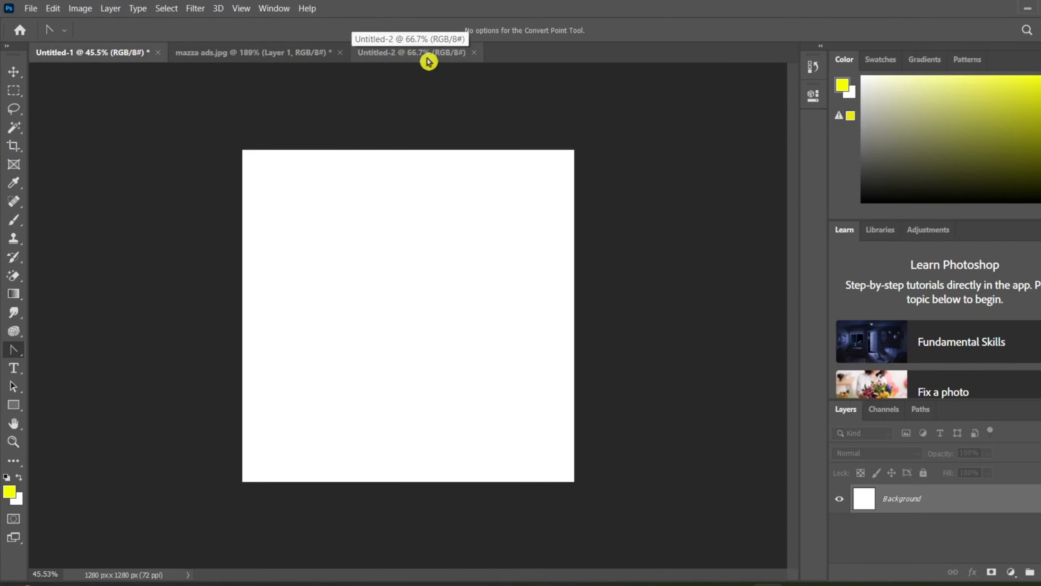
click(475, 57)
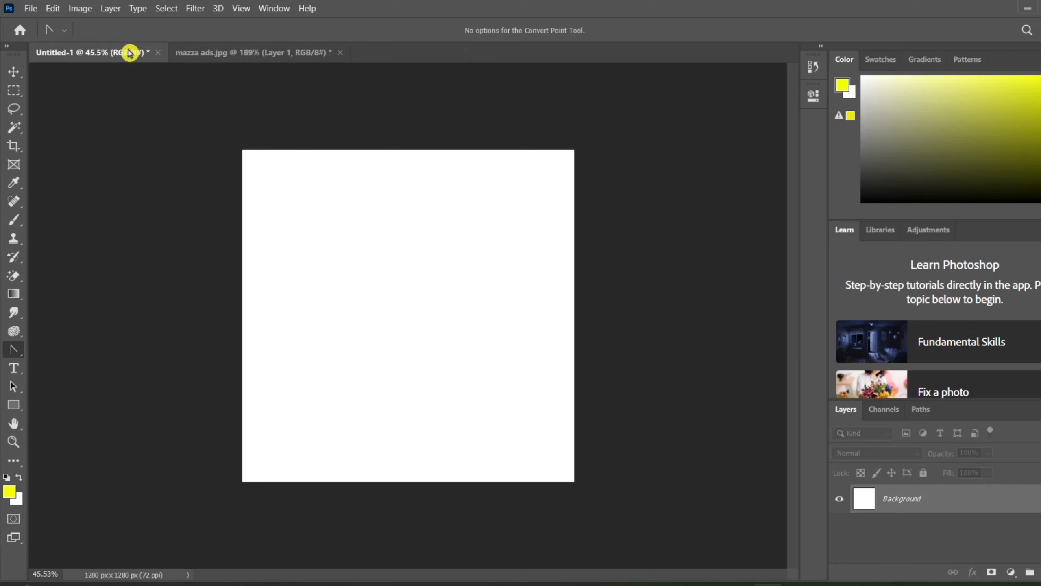
scroll(451, 287, up, 4)
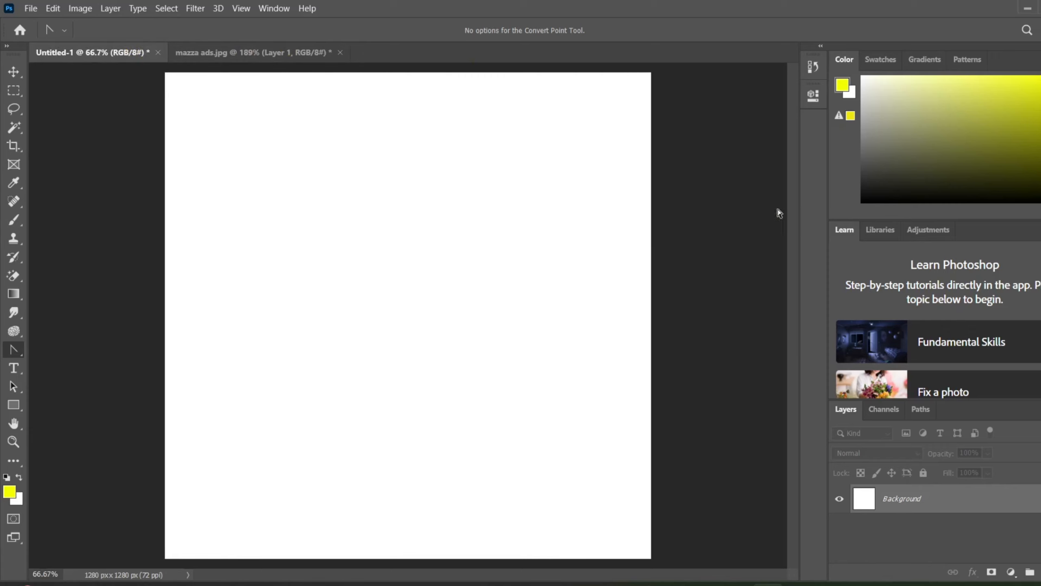
scroll(545, 285, down, 2)
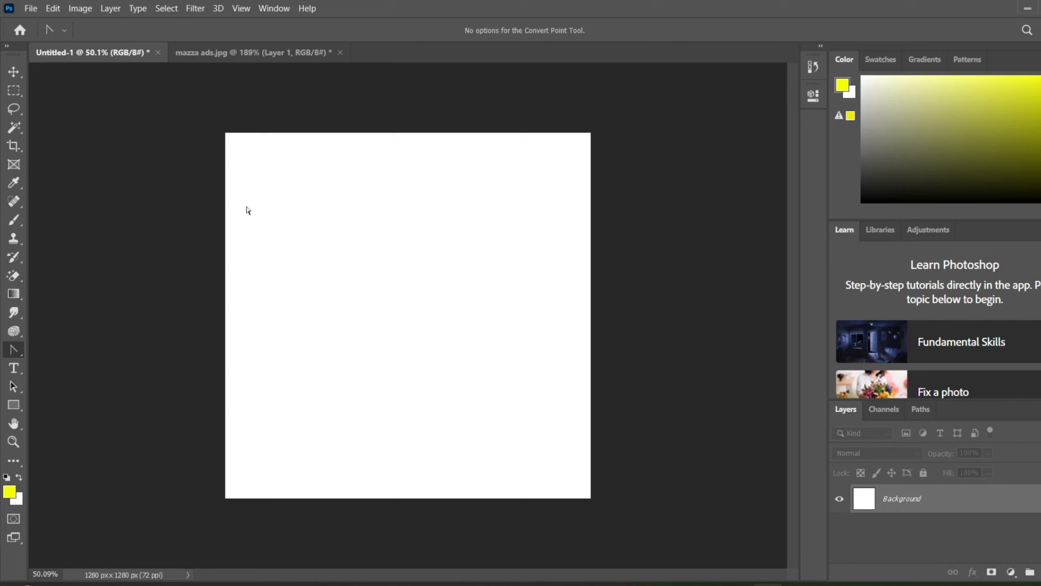
right_click(15, 353)
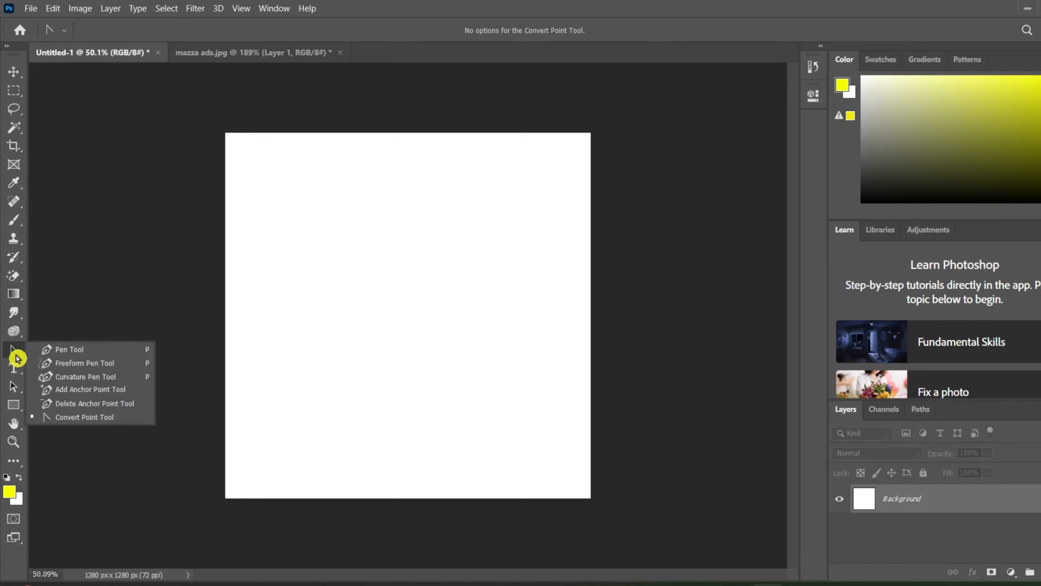
click(45, 351)
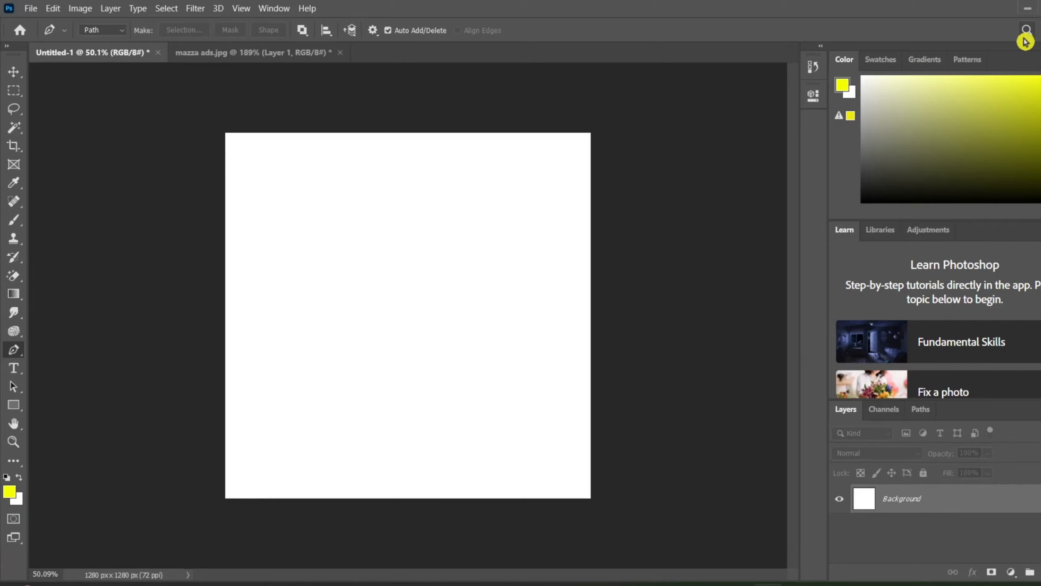
Start a point-text layer with the Horizontal Type Tool in the upper-left area of the blank canvas
click(12, 375)
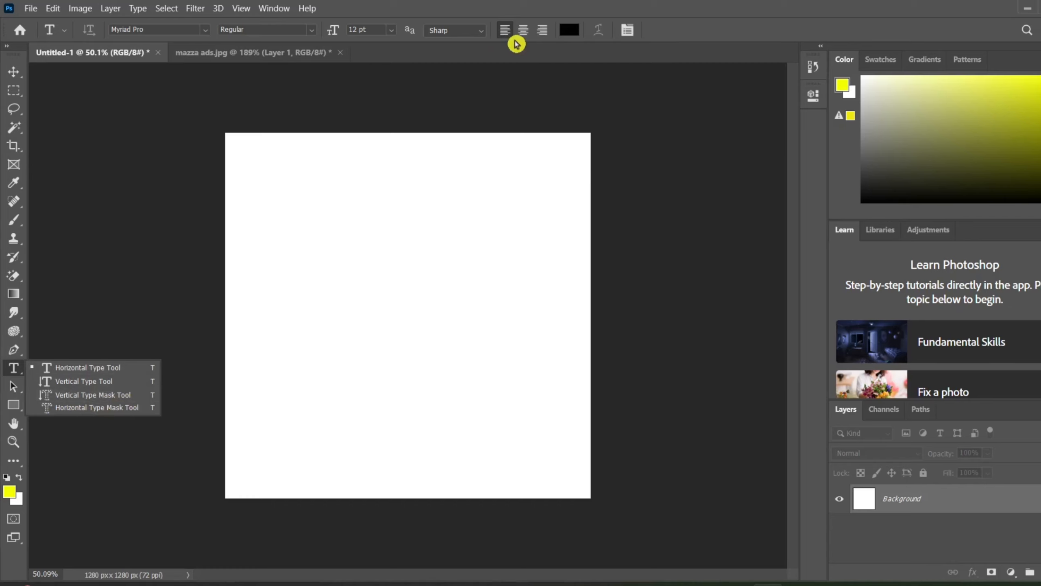
click(318, 265)
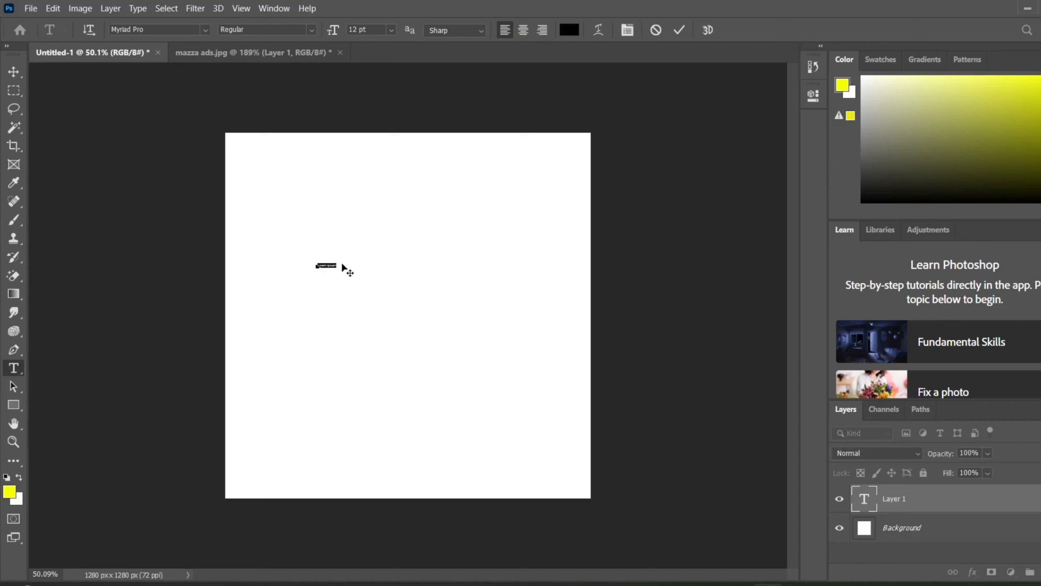
scroll(299, 238, up, 5)
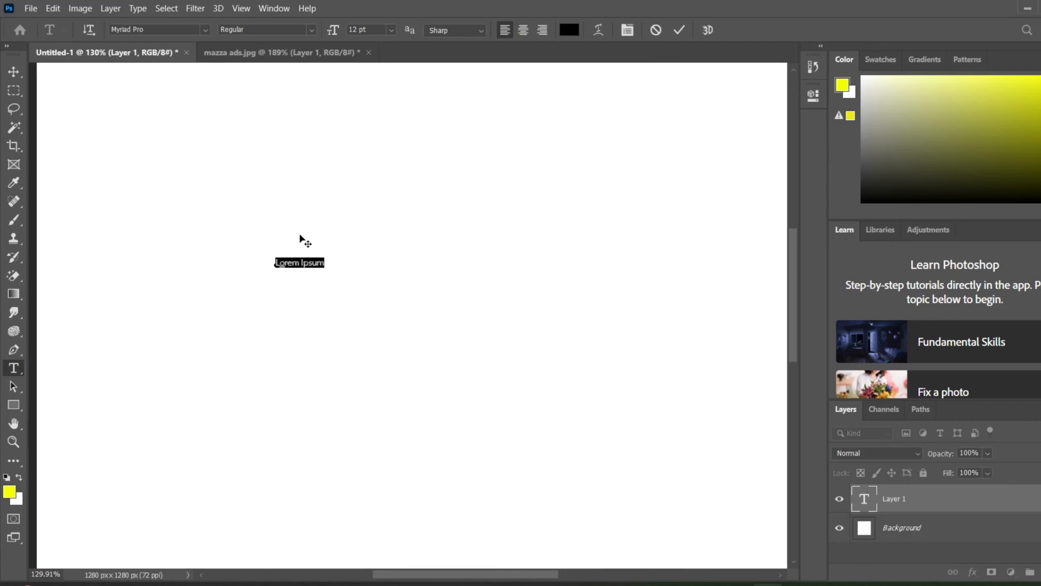
scroll(269, 271, up, 3)
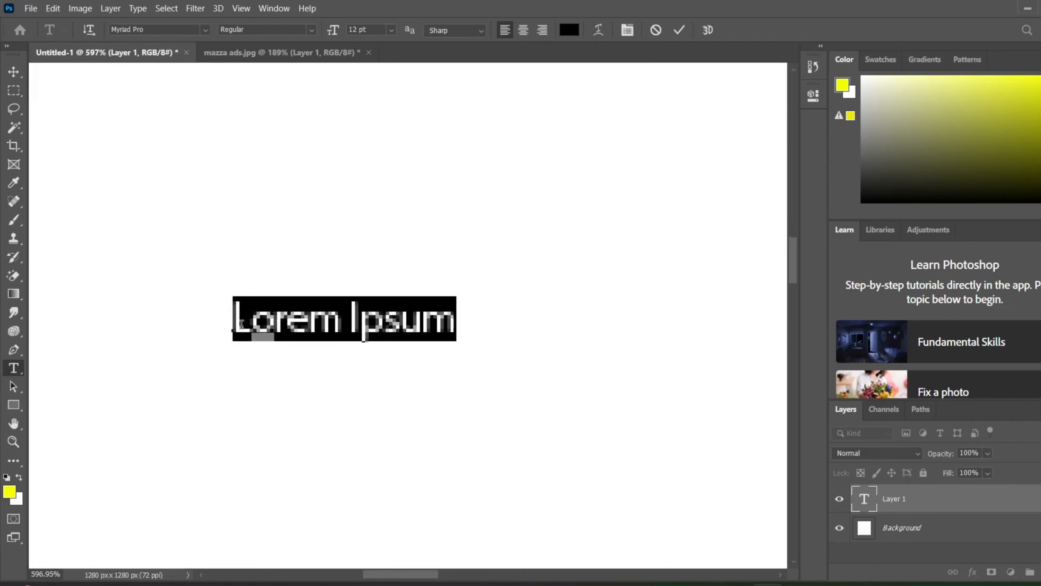
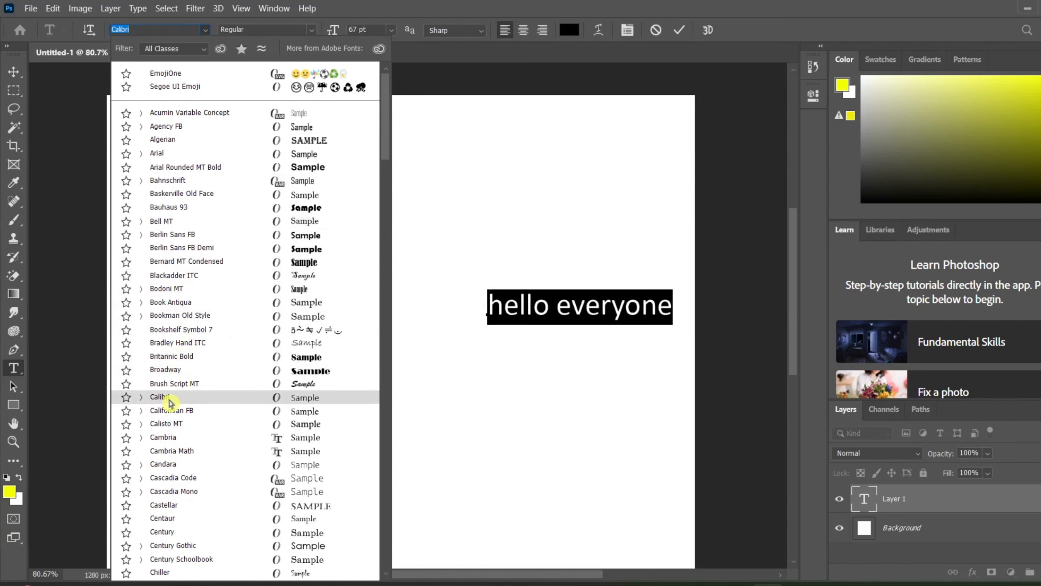
Search the font families for "monst" for the selected "hello everyone" text
drag(385, 150, 366, 82)
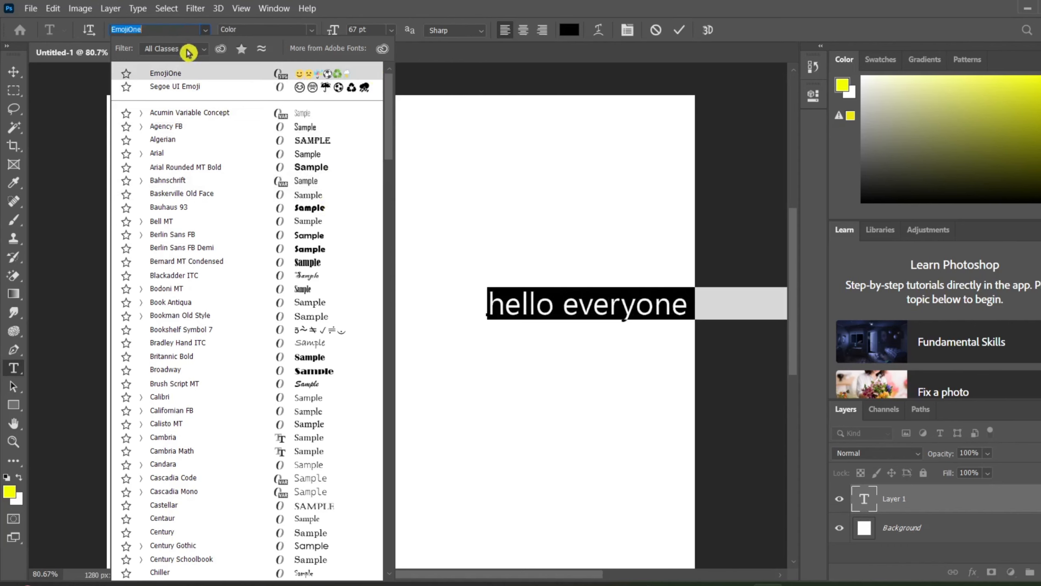
key(BackSpace)
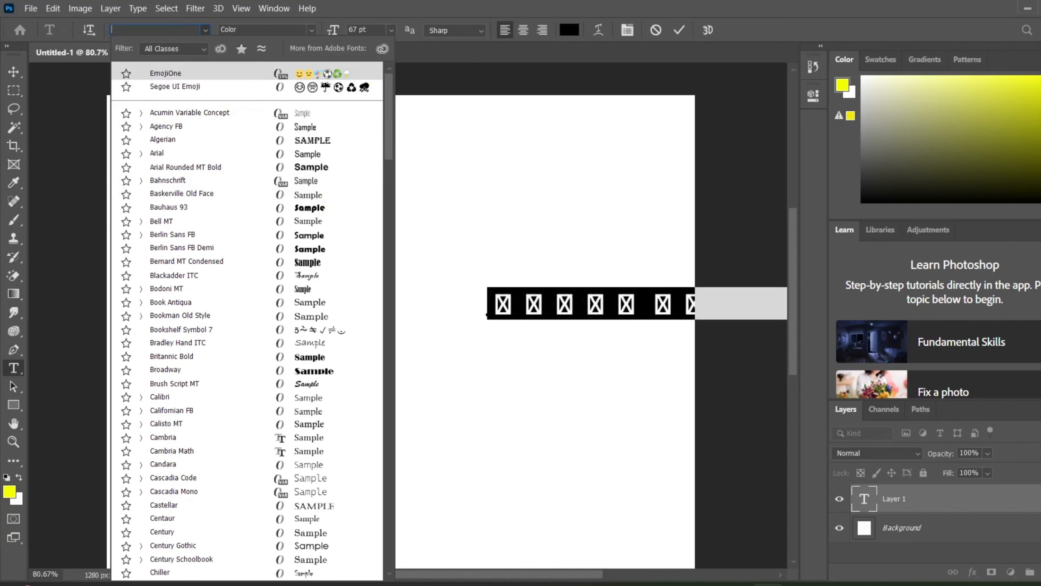
text(mon)
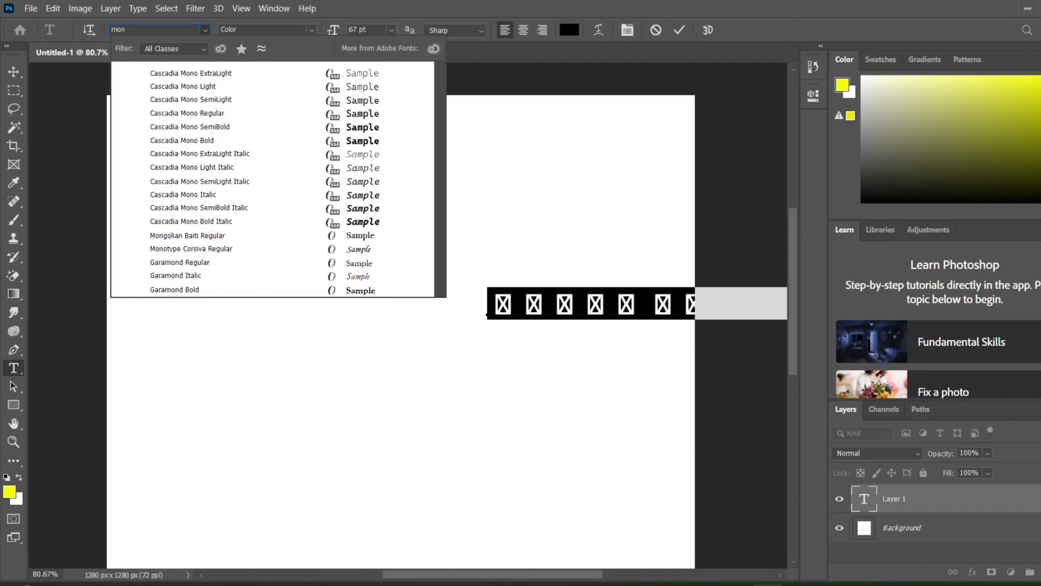
text(st)
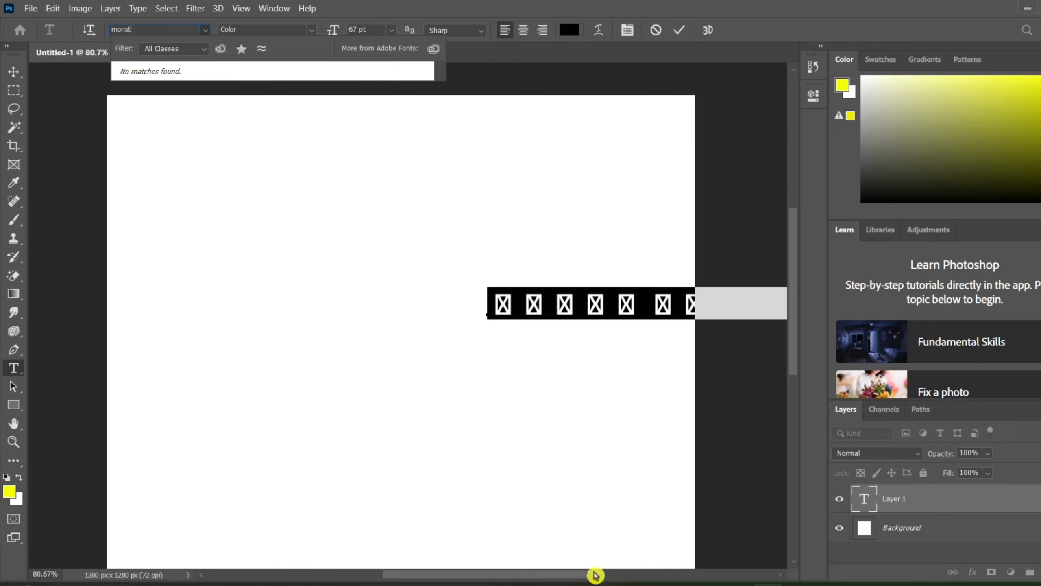
Switch to the Edge browser and search the web for "montserrat font" in a new tab
mouse_move(549, 584)
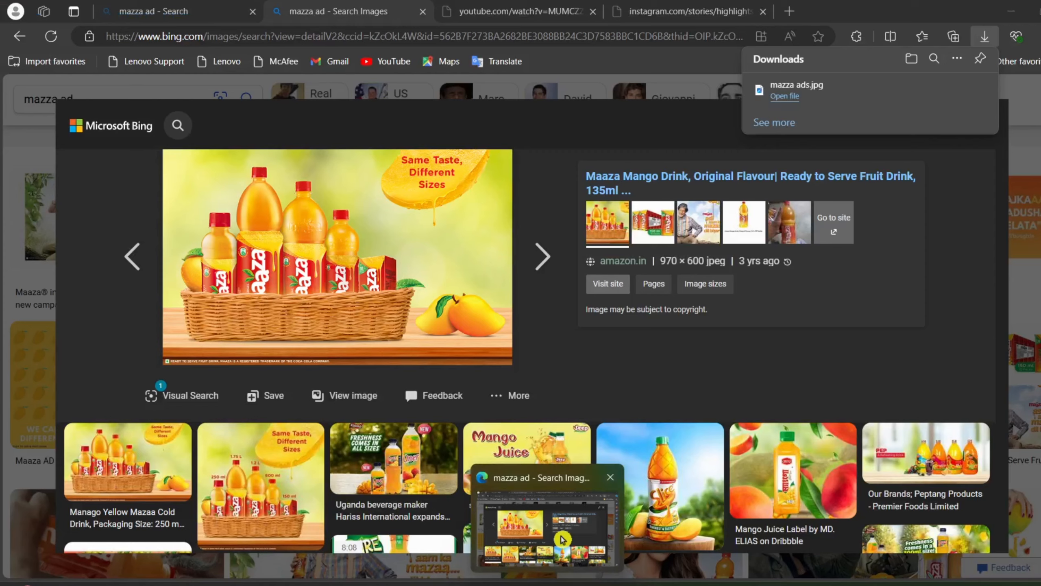
click(564, 541)
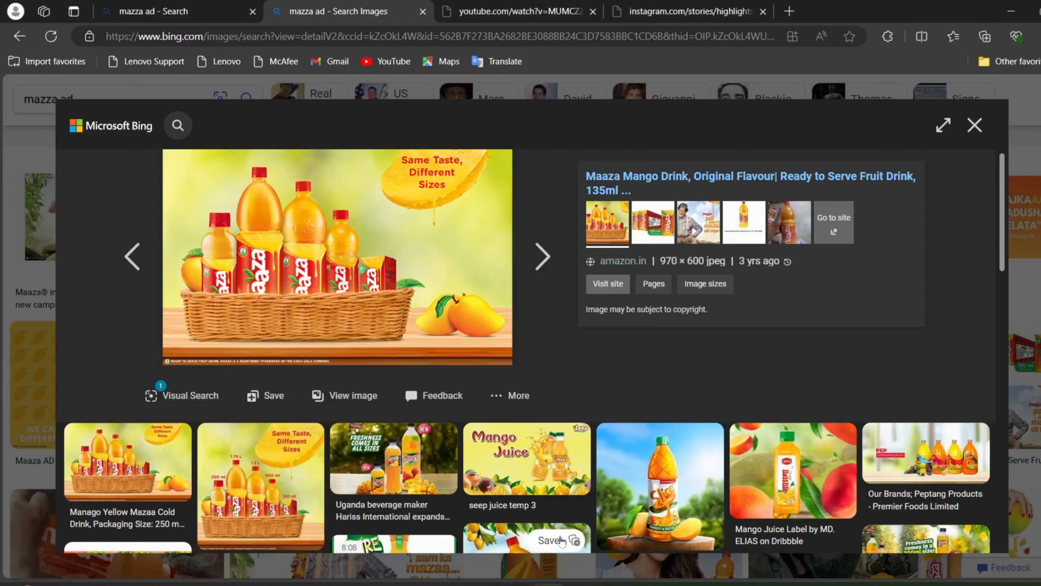
click(790, 14)
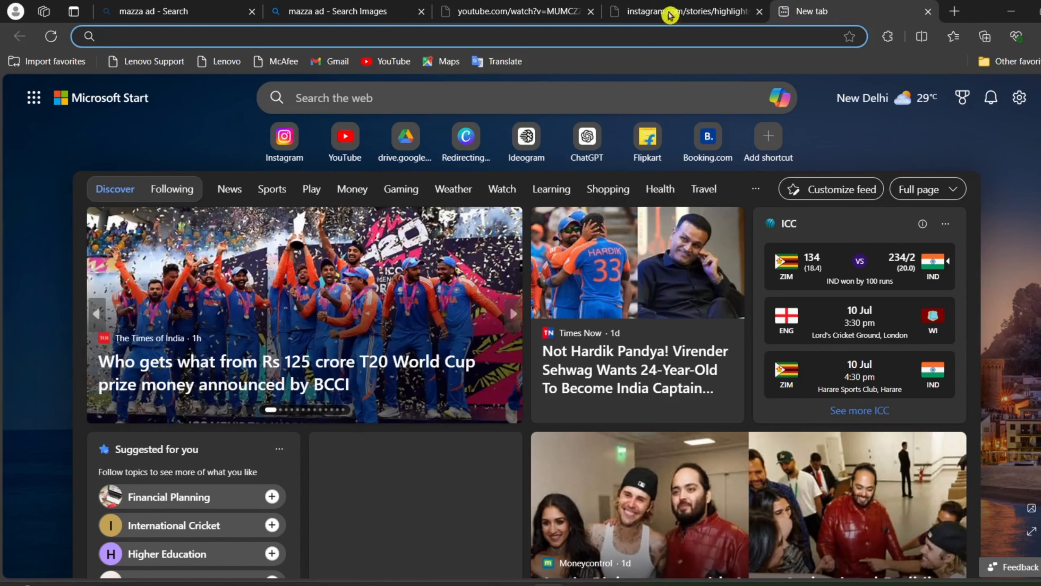
click(470, 36)
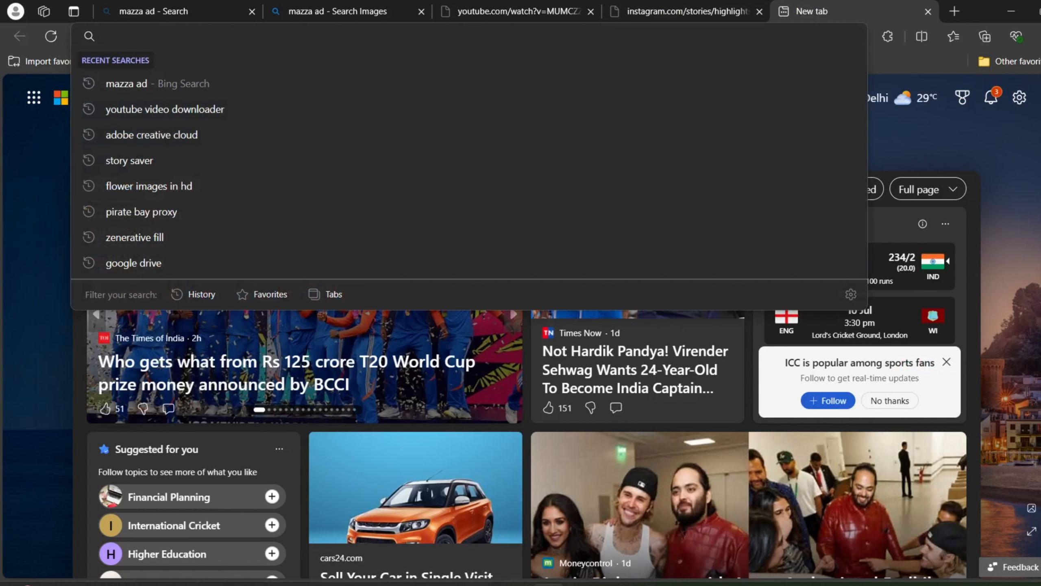
text(mosterat)
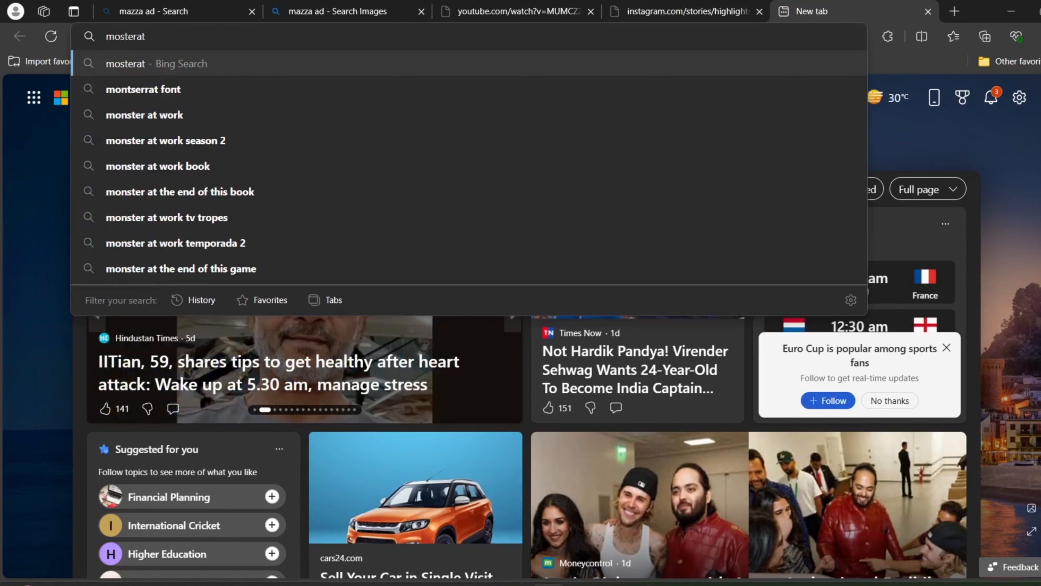
click(160, 89)
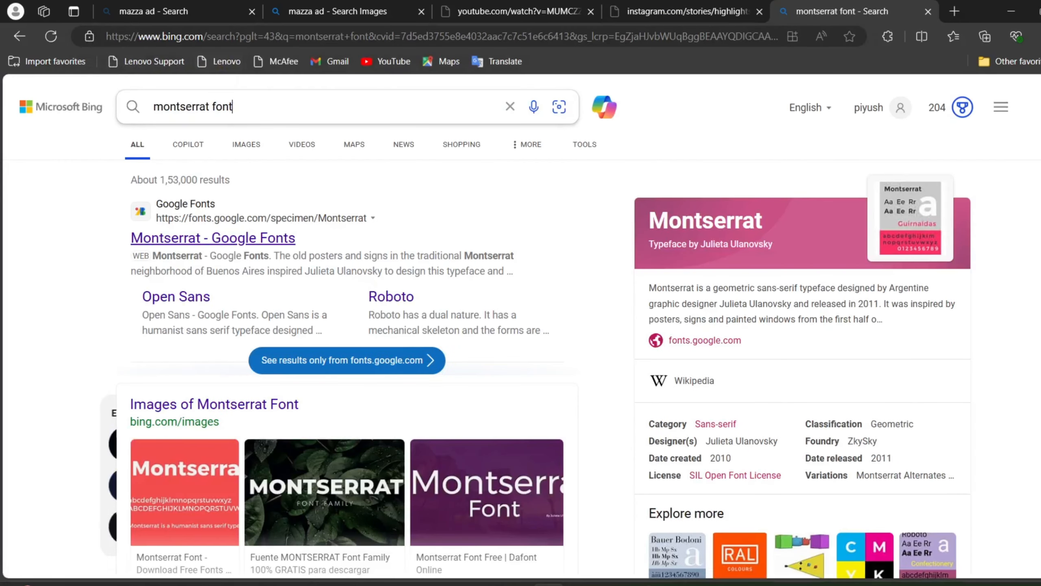
Refine the search to "montserrat font download", open the Montserrat - Google Fonts result and dismiss its download hint
click(230, 107)
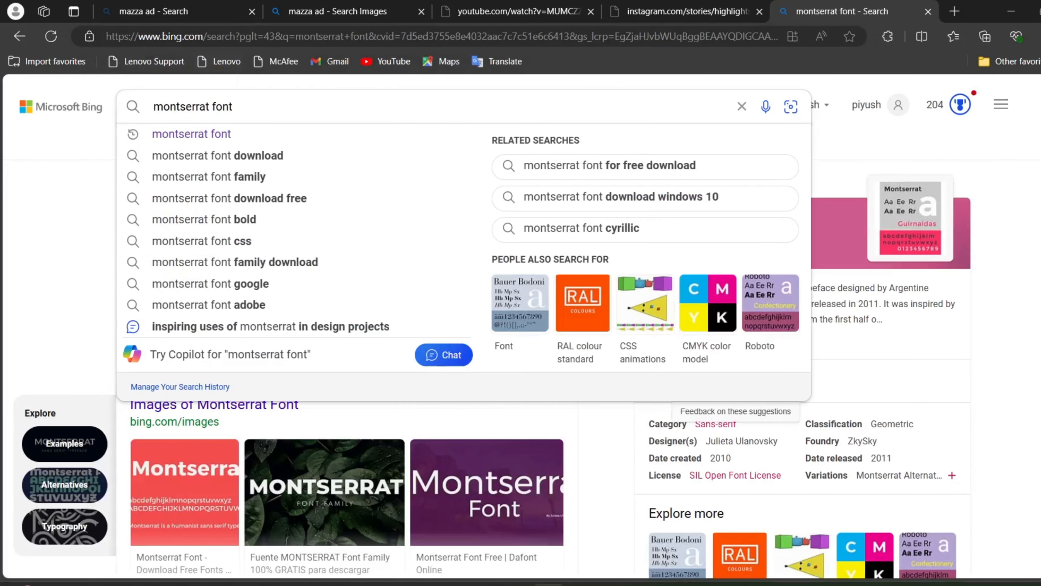
click(244, 156)
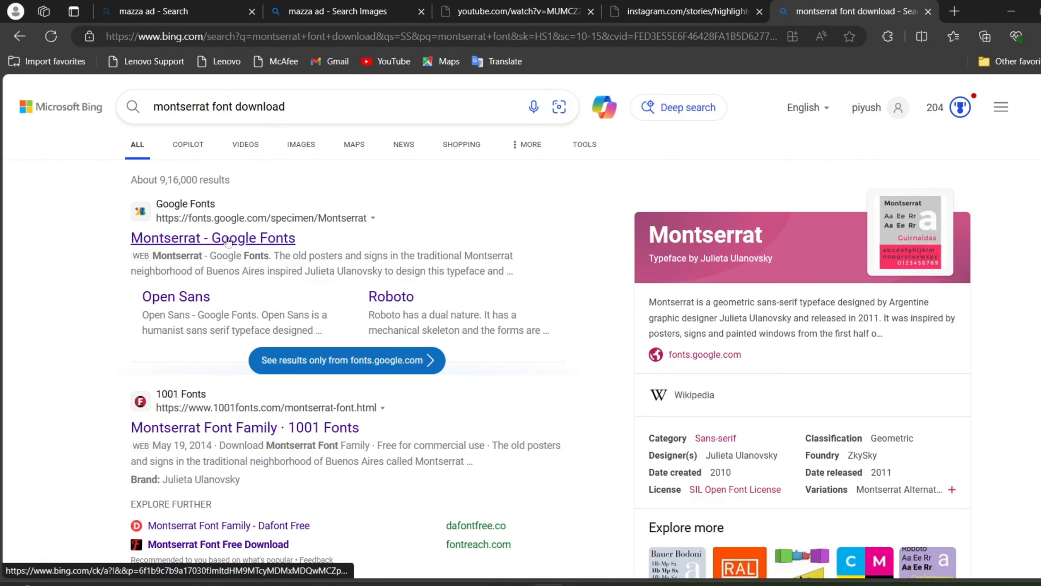
click(228, 239)
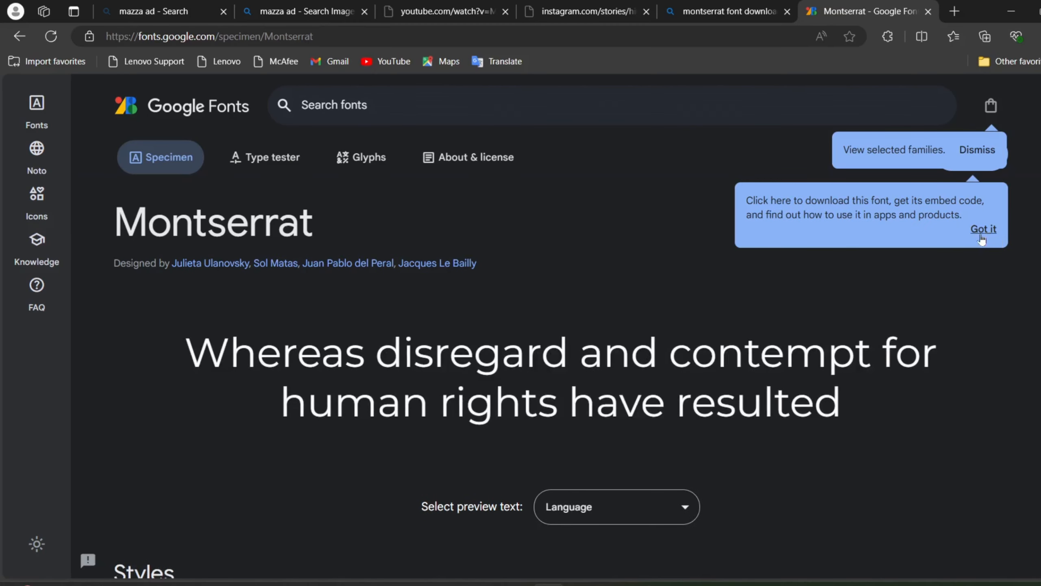
click(984, 230)
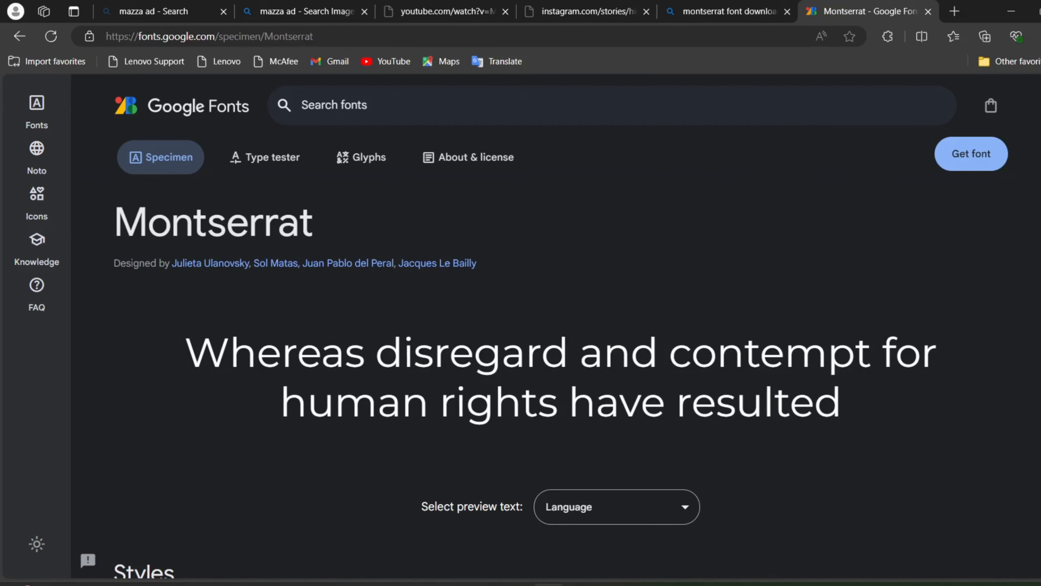
Examine the Montserrat style samples on the specimen page, from Thin 100 to the heavier weights
scroll(611, 401, down, 8)
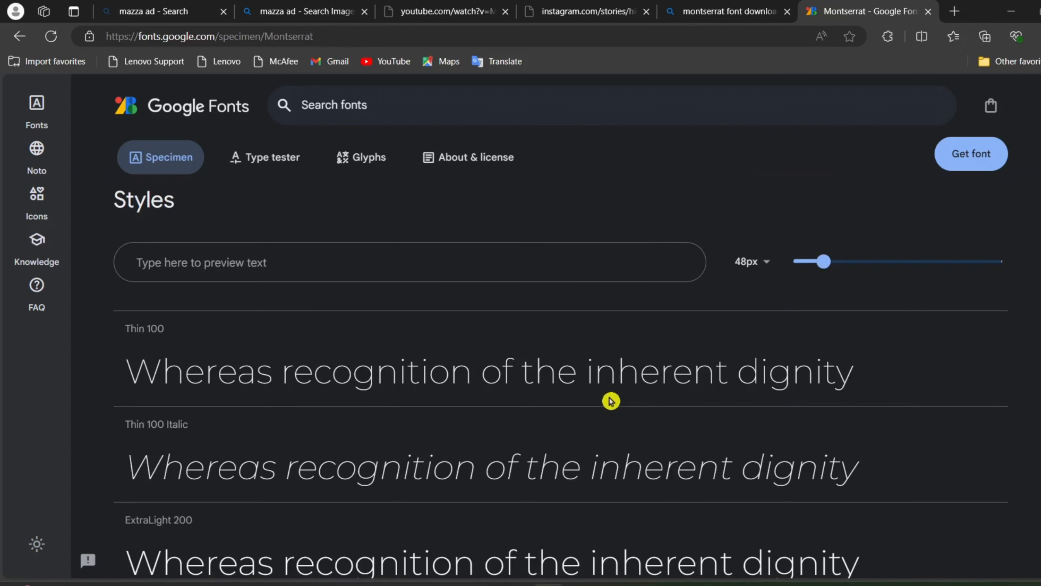
scroll(350, 353, down, 1)
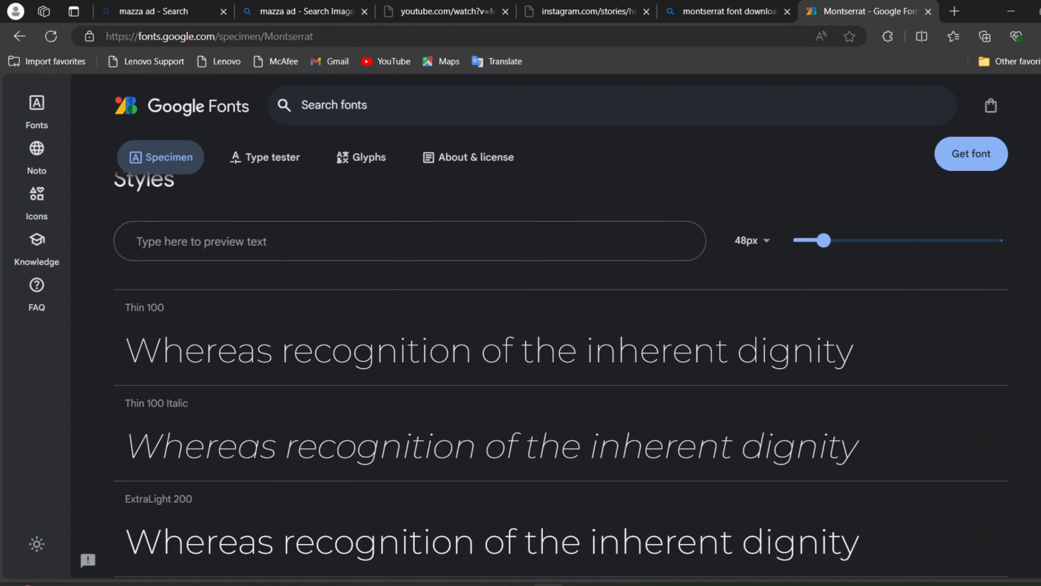
scroll(293, 331, down, 2)
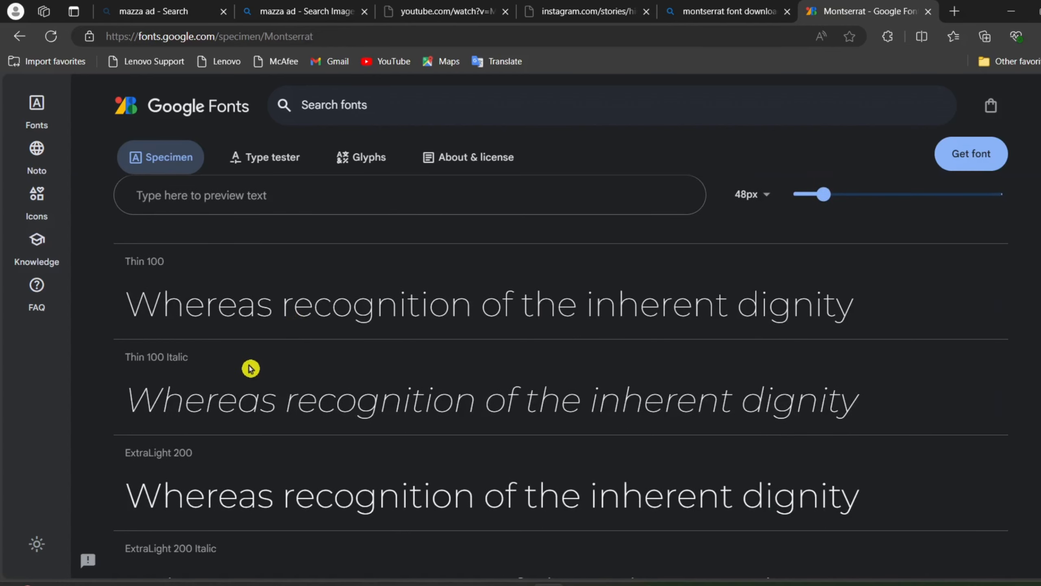
scroll(251, 368, down, 15)
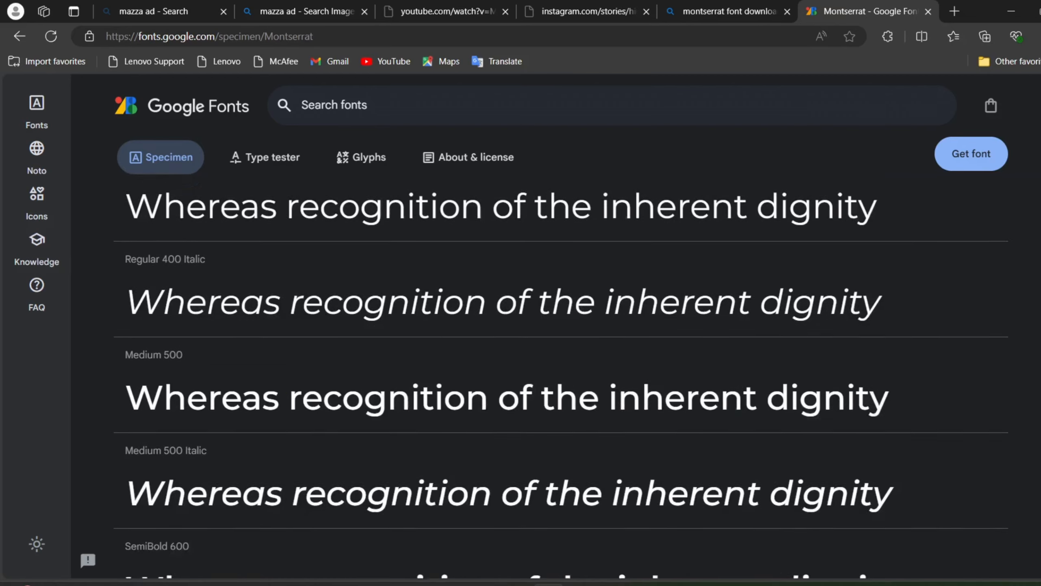
scroll(250, 369, down, 1)
scroll(191, 460, up, 20)
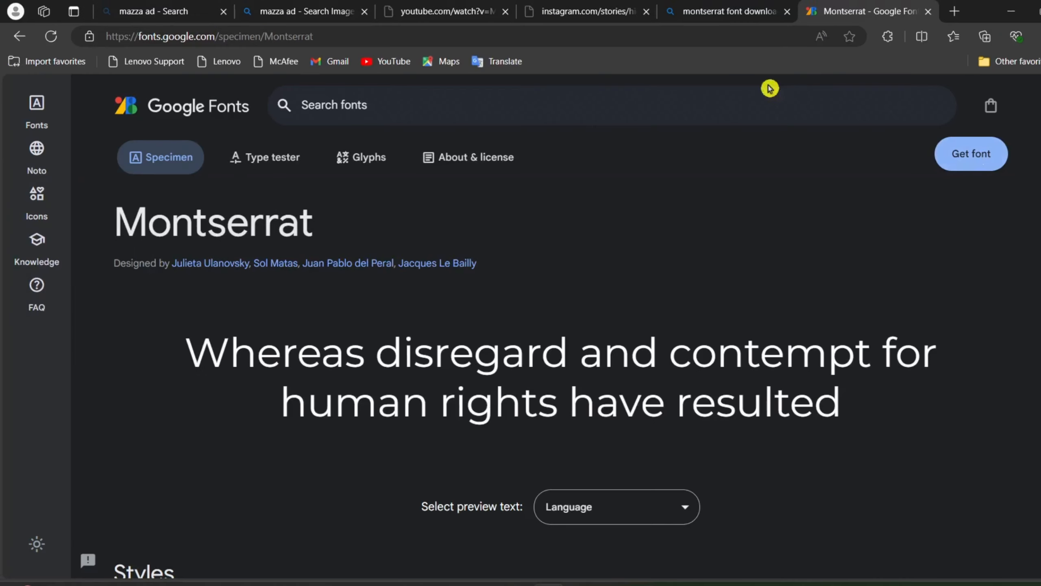
Search Google Fonts for "mon" and open the Montserrat family
click(334, 105)
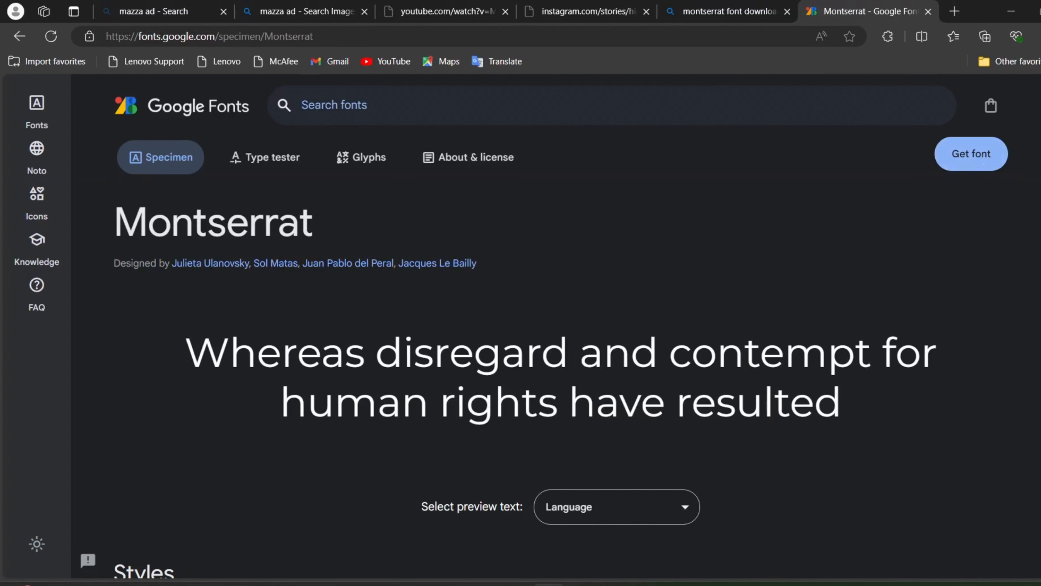
text(mon)
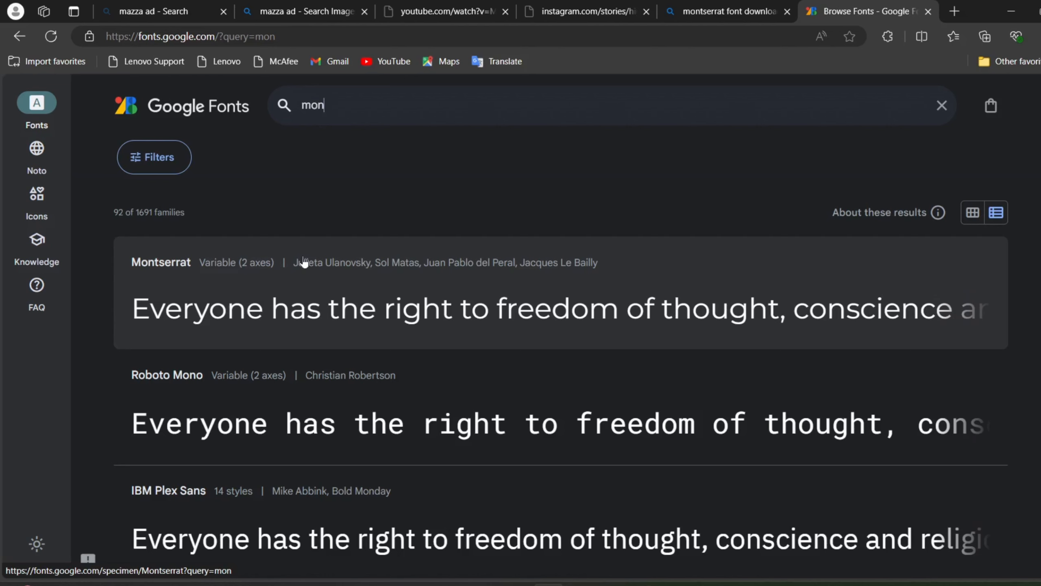
click(193, 273)
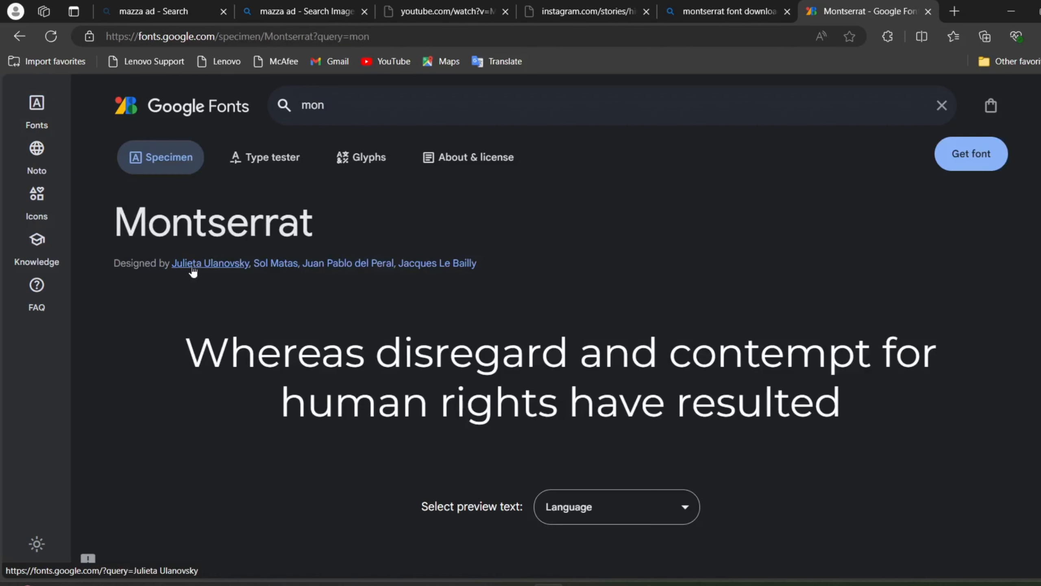
Download the Montserrat font family and open the downloaded Montserrat.zip
click(968, 155)
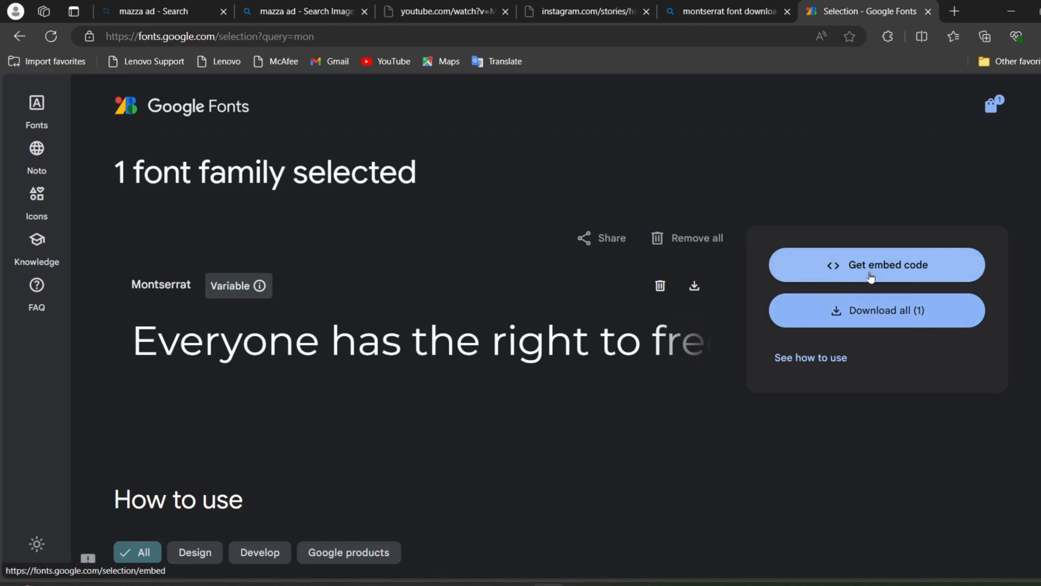
click(861, 308)
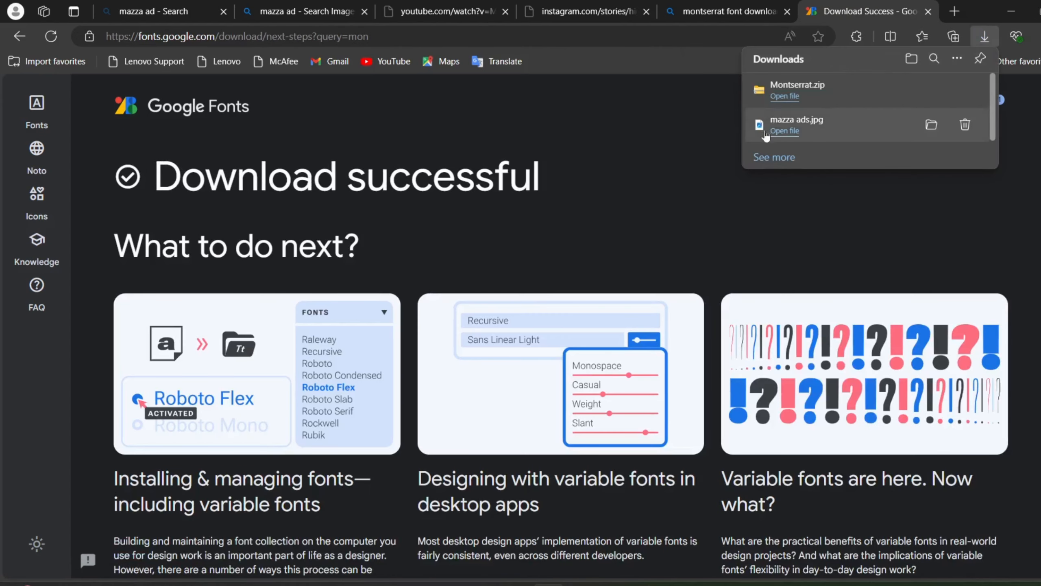
click(800, 86)
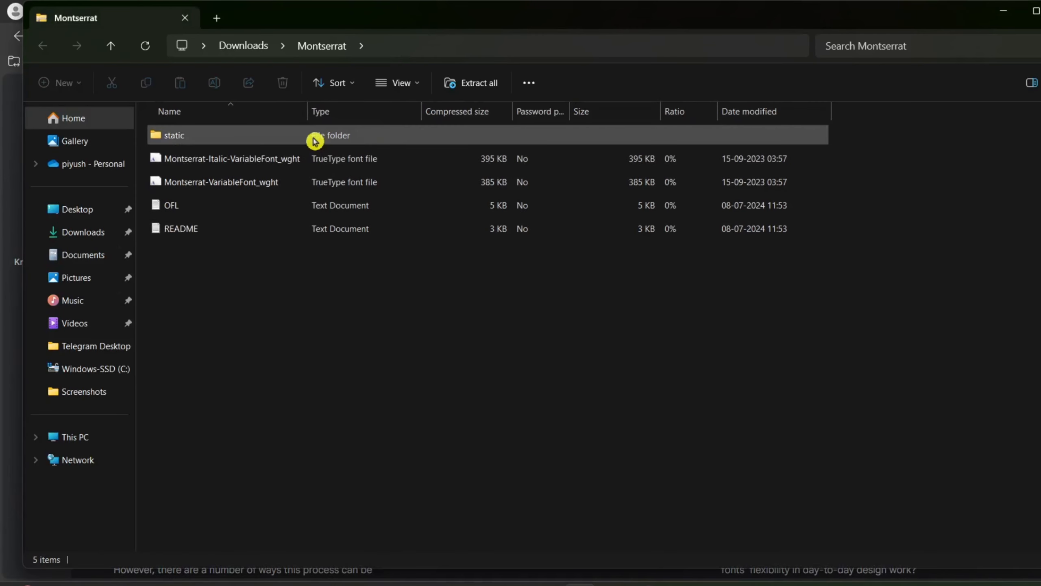
Return to the Downloads folder and extract the Montserrat zip archive into a Montserrat folder there
click(104, 49)
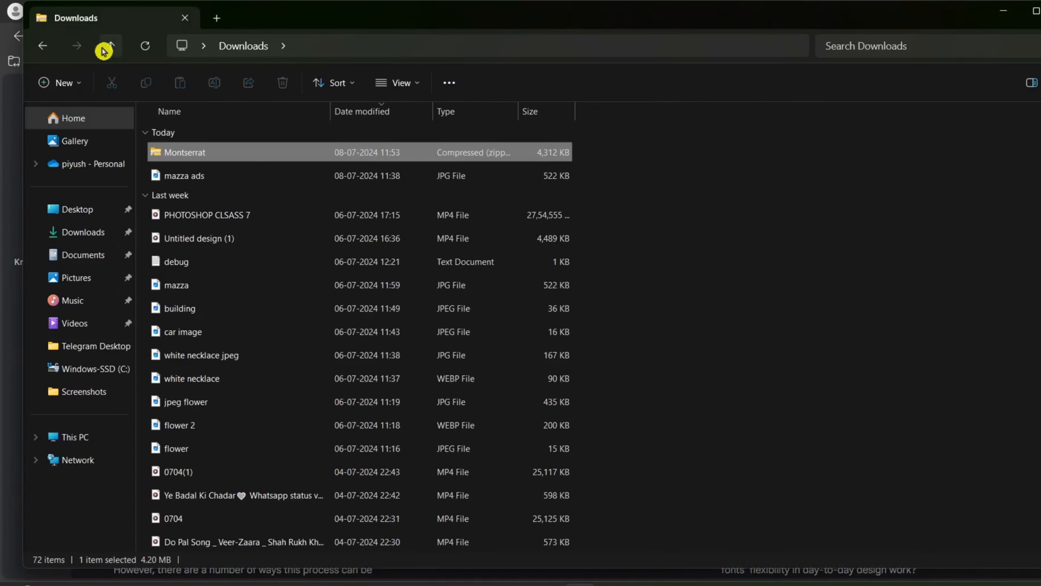
click(189, 154)
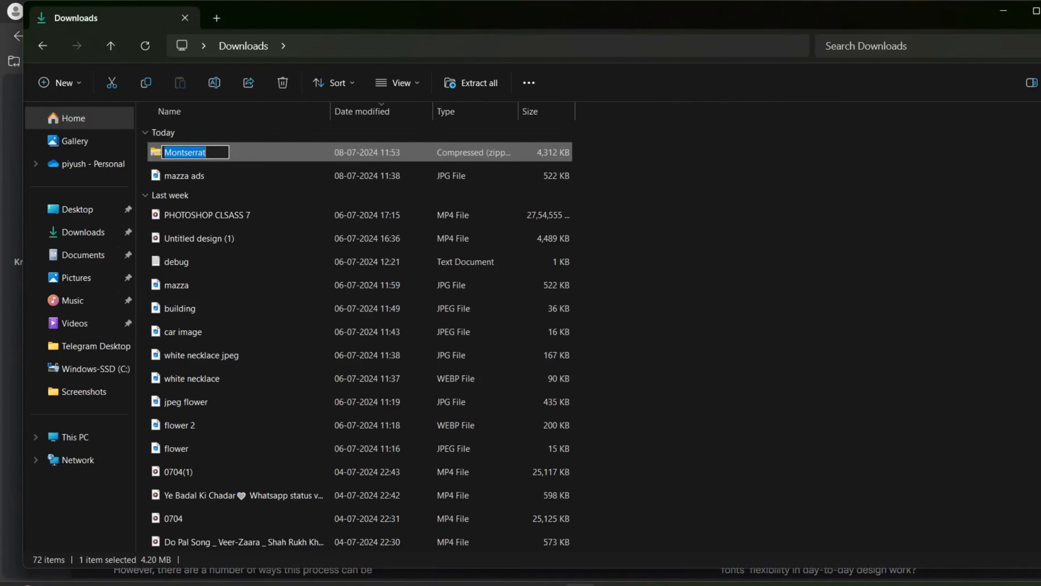
right_click(192, 153)
click(730, 251)
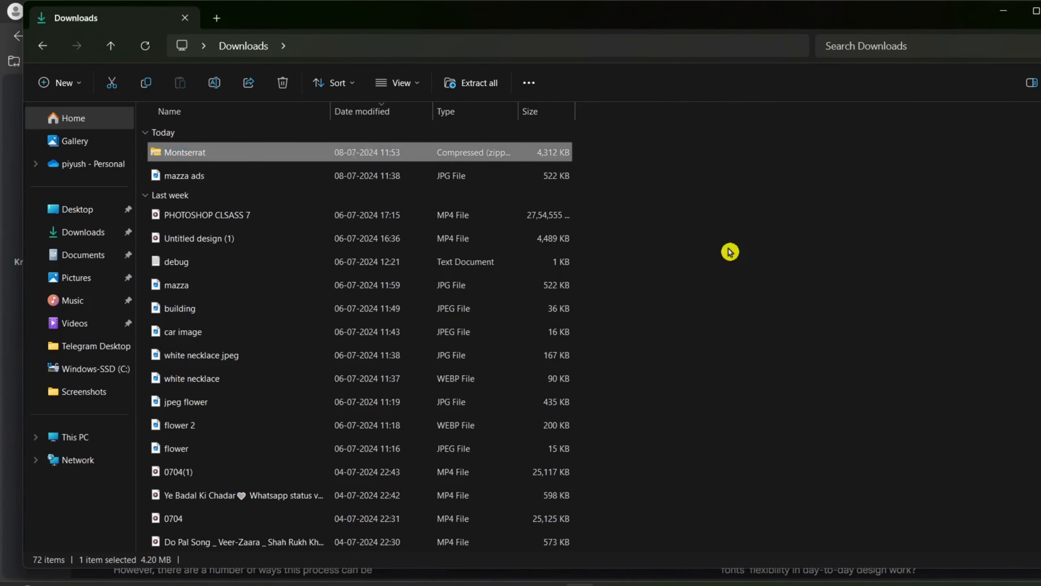
click(461, 179)
click(451, 153)
right_click(451, 154)
click(511, 497)
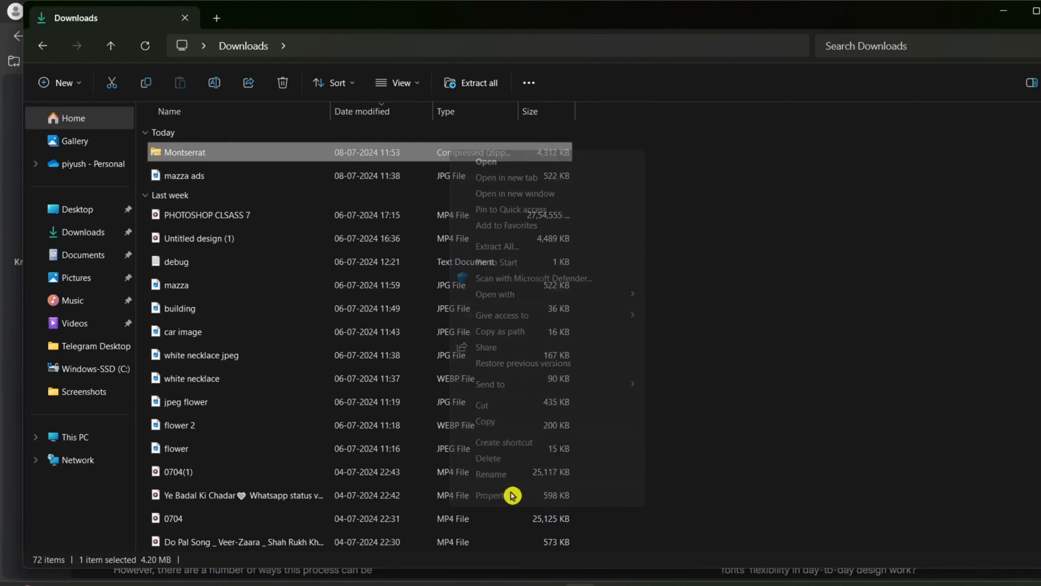
click(507, 254)
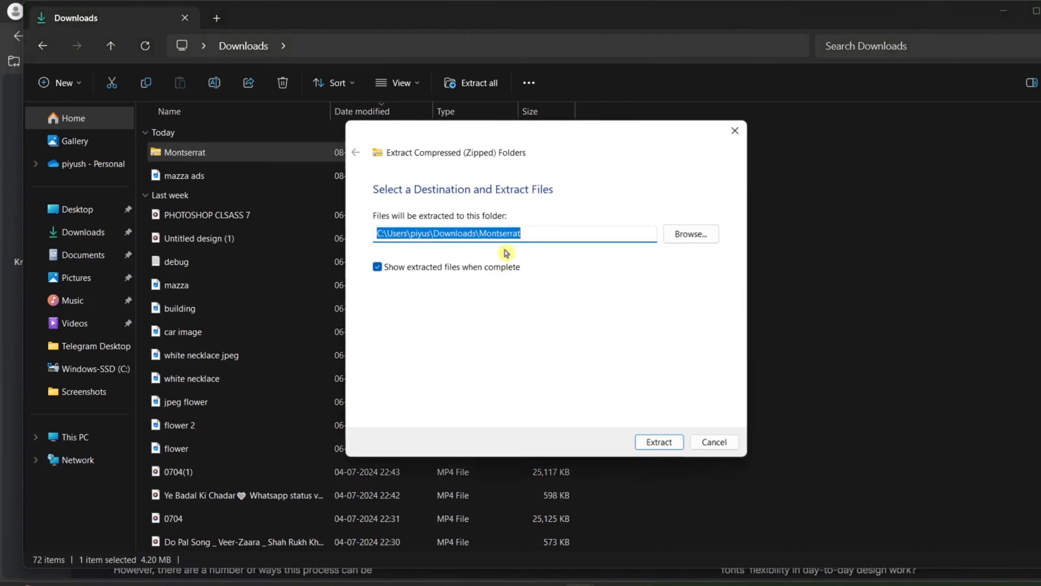
click(676, 441)
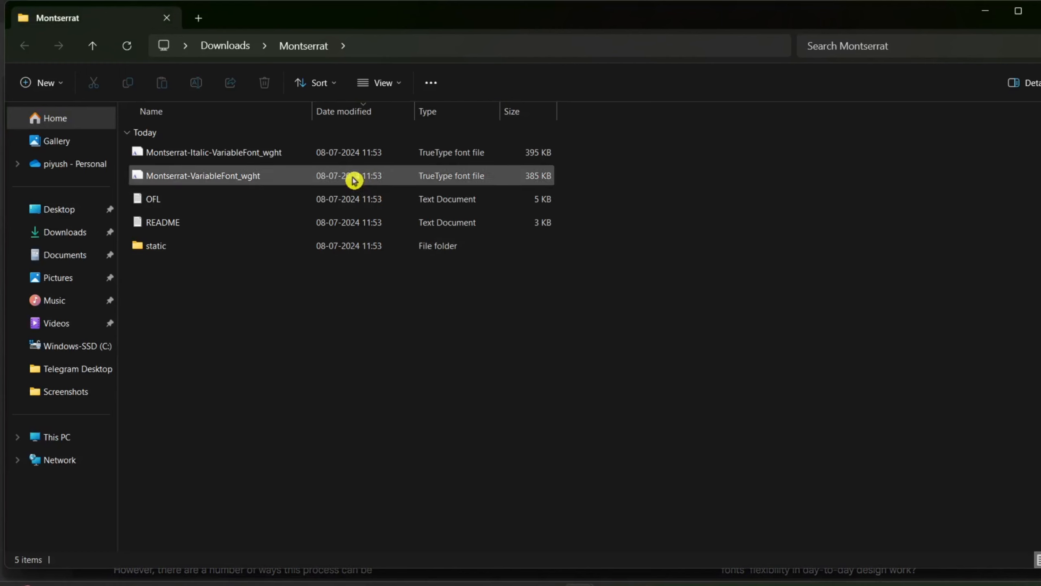
Preview the Montserrat-Italic-VariableFont_wght and Montserrat-VariableFont_wght font files, including the italic file's second style, and close both previews
double_click(303, 155)
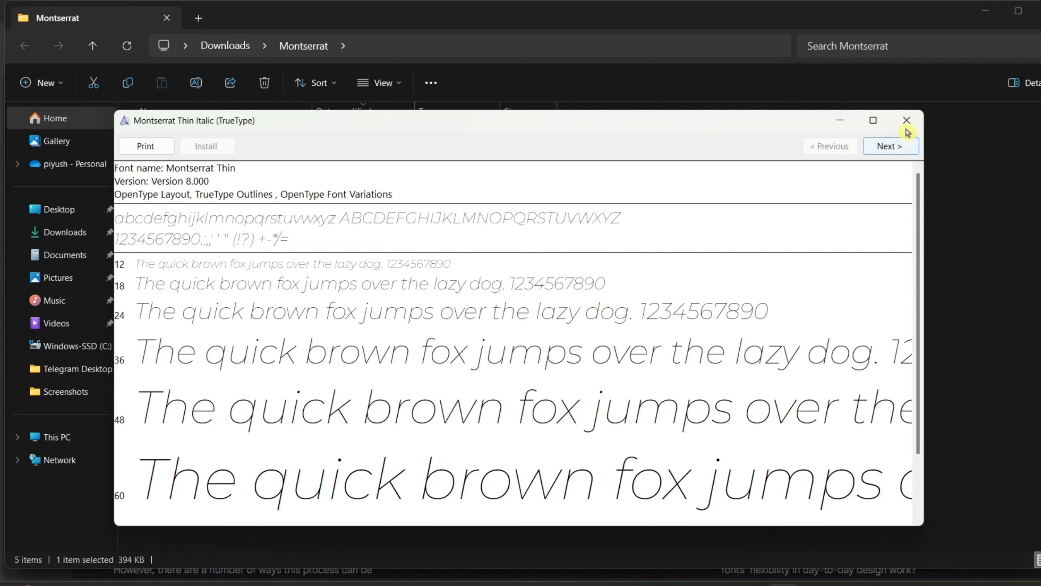
click(890, 147)
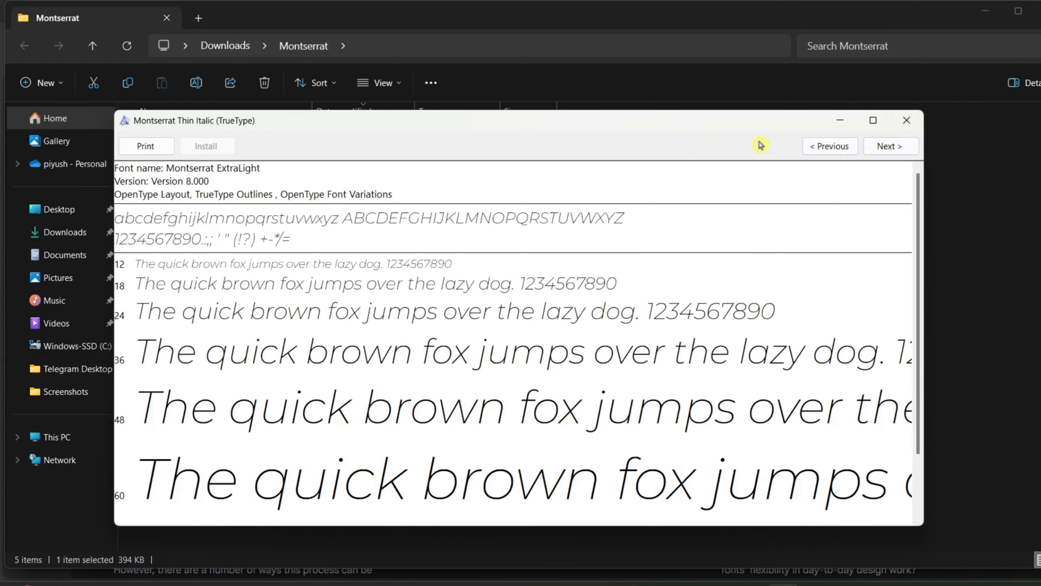
click(906, 120)
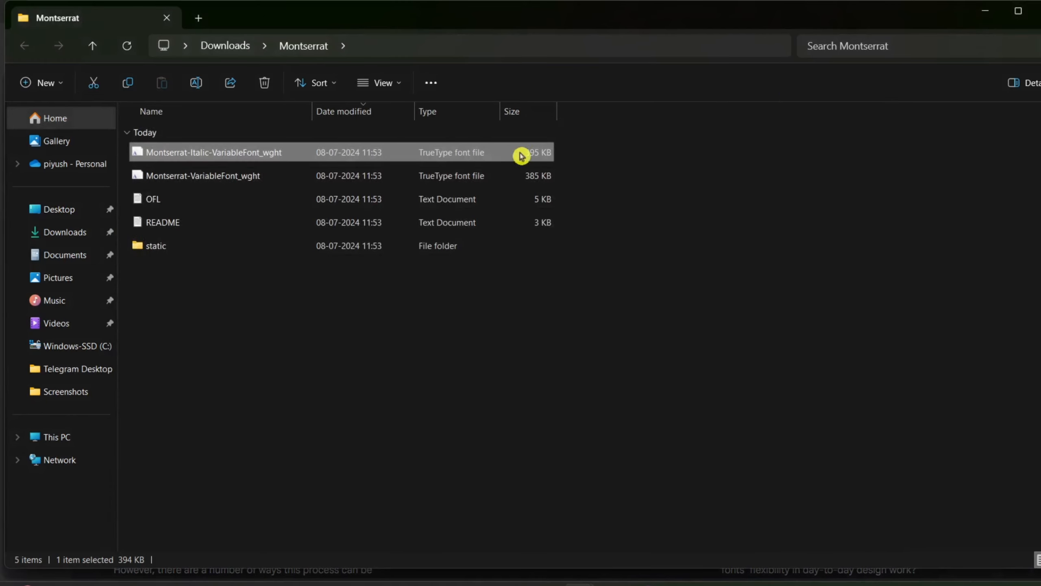
double_click(299, 174)
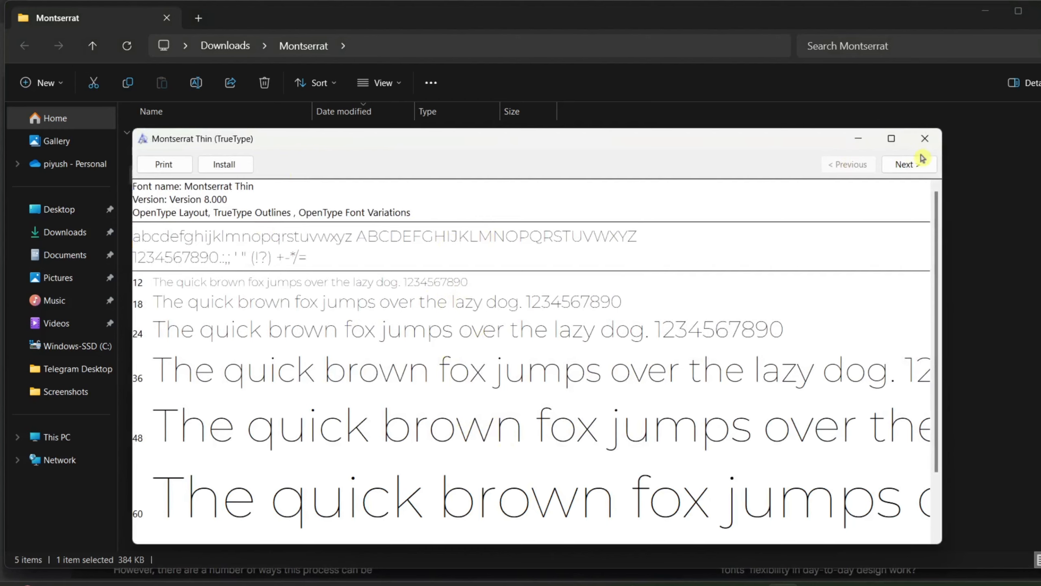
click(925, 138)
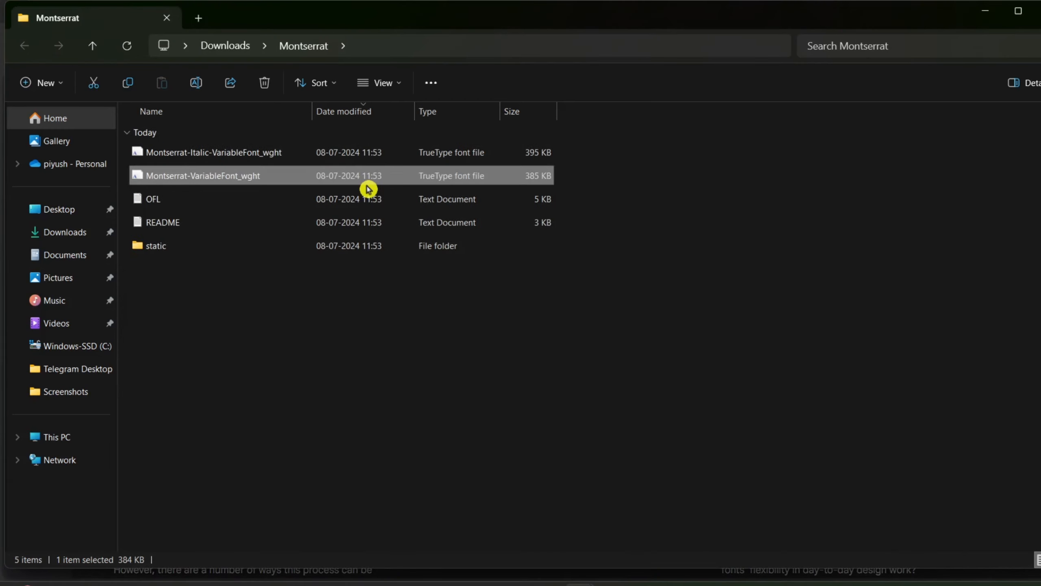
Open the OFL license text file in the extracted Montserrat folder and close it again
click(368, 206)
double_click(368, 206)
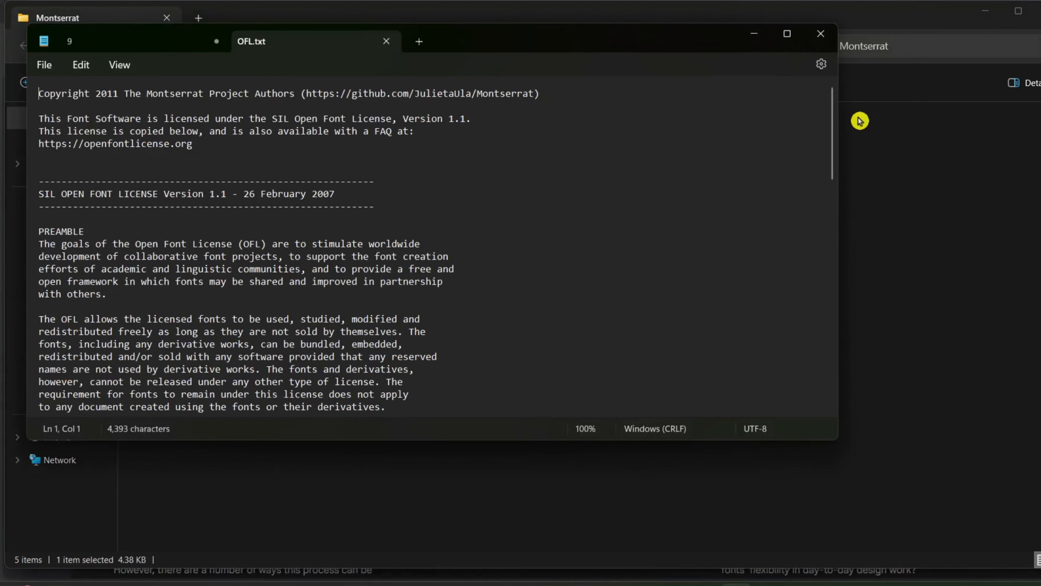
click(821, 38)
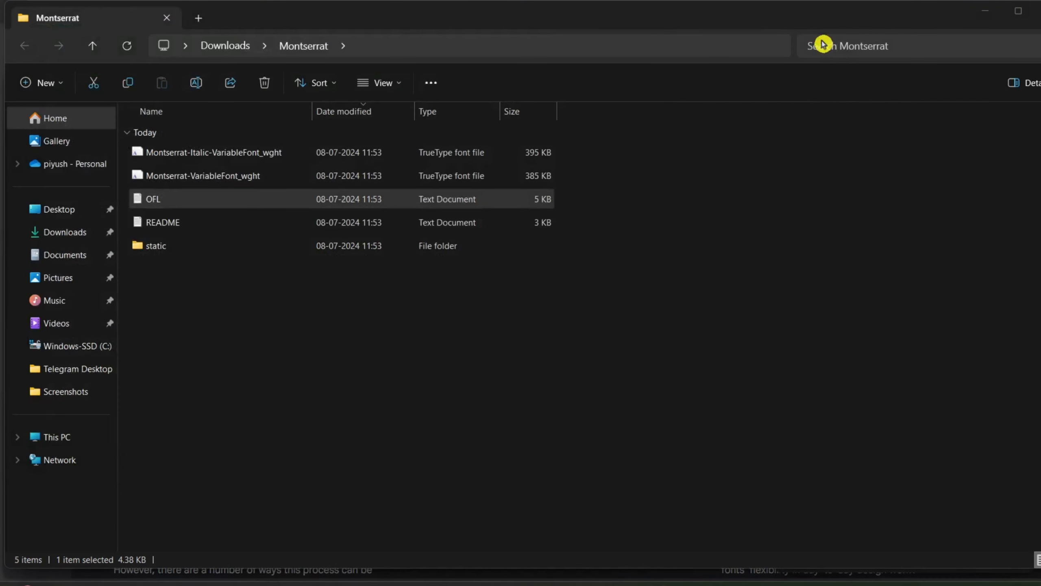
Put away the file windows and switch from the browser back to the Untitled-1 document in Photoshop
click(991, 22)
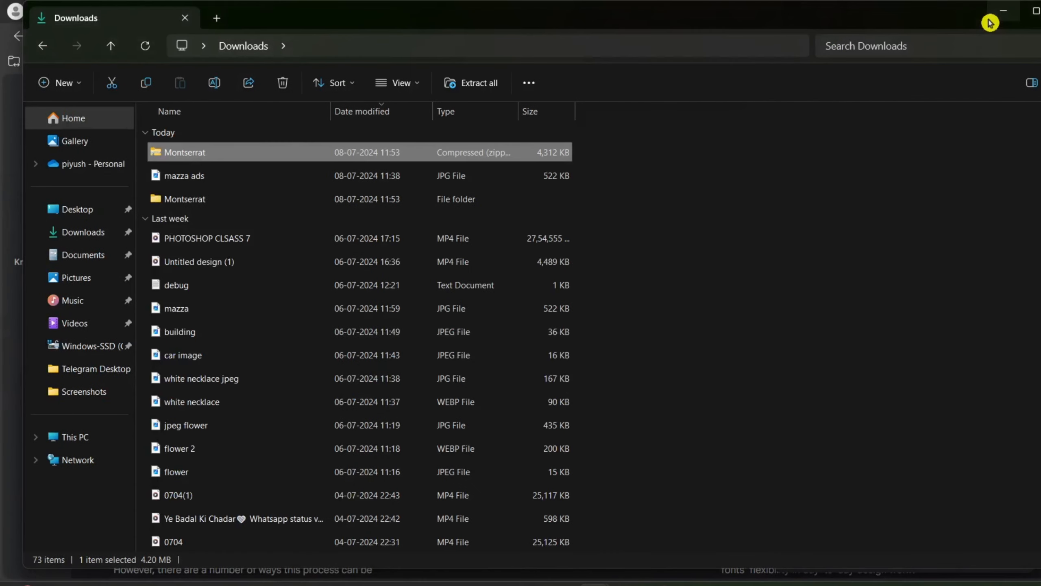
click(991, 23)
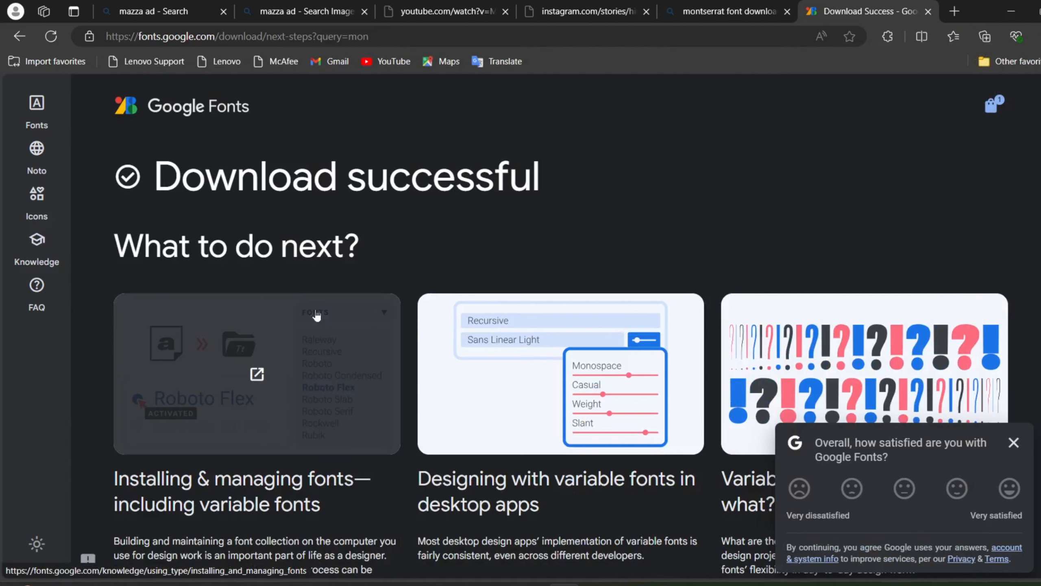
click(714, 12)
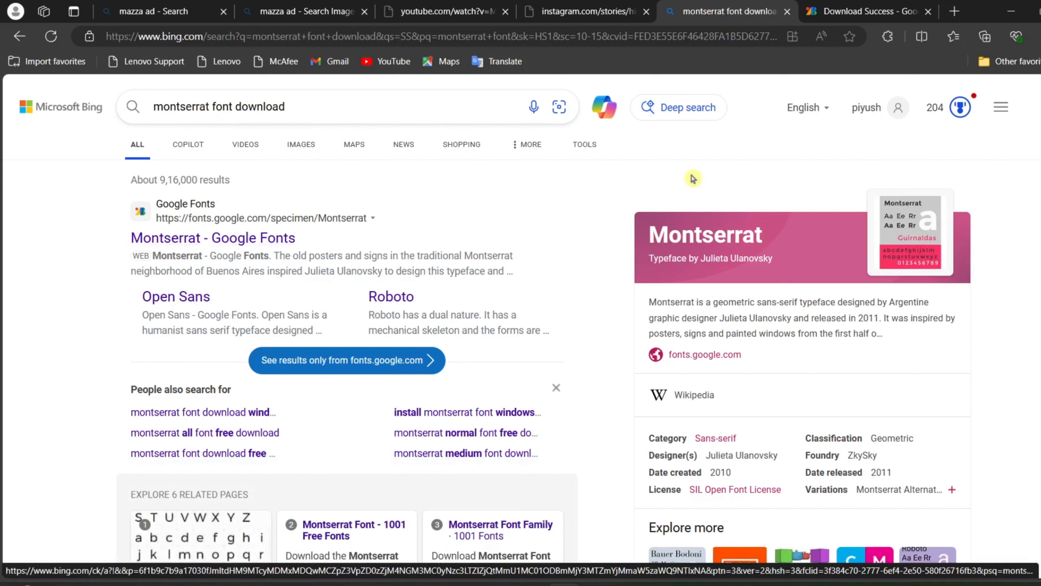
mouse_move(738, 584)
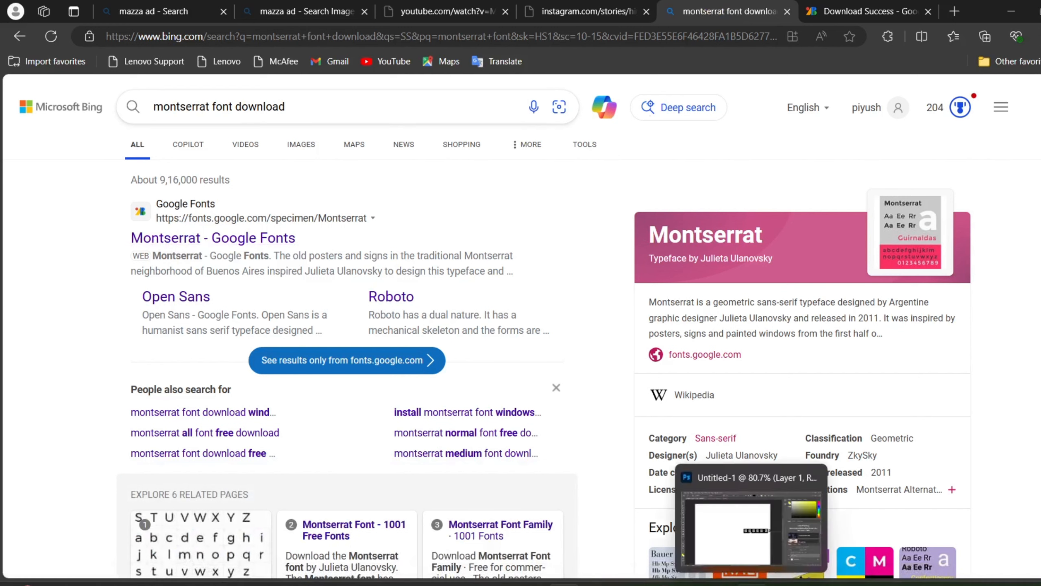
click(750, 518)
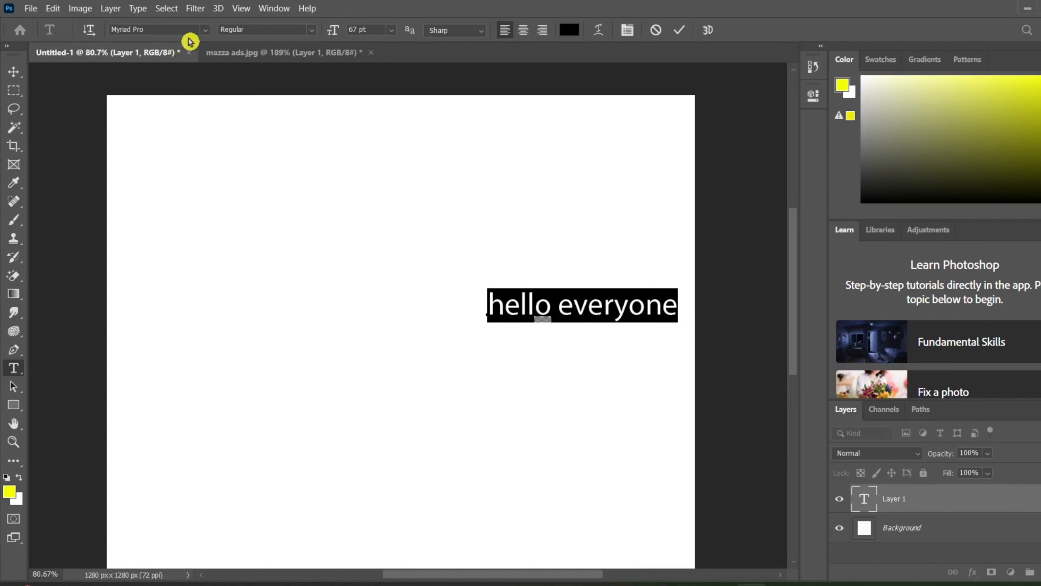
Search the font list for "montserrat" and preview its italic styles on the selected "hello everyone" text without applying one
click(205, 29)
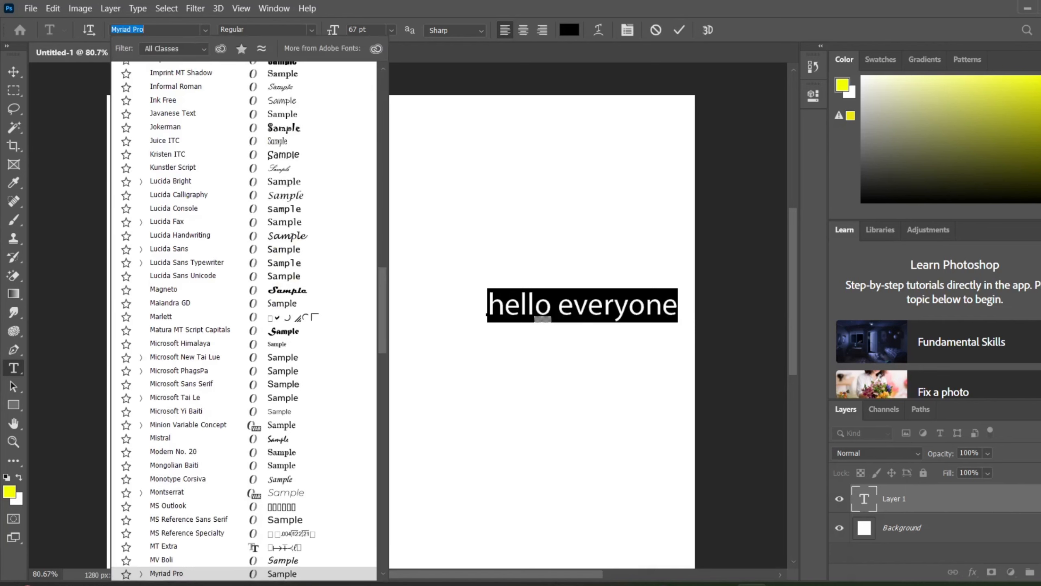
key(BackSpace)
text(mo)
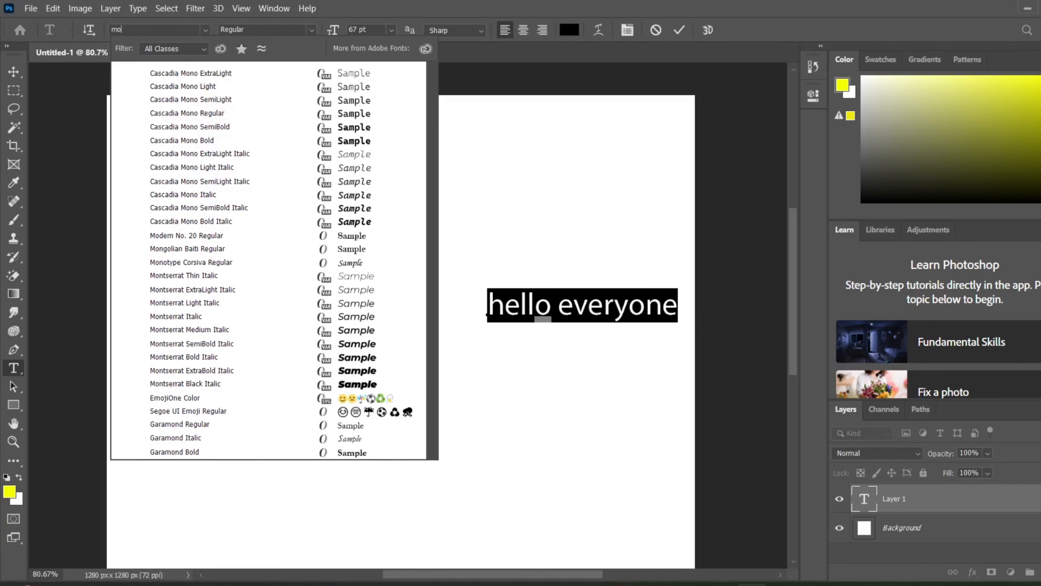
text(ntserrat)
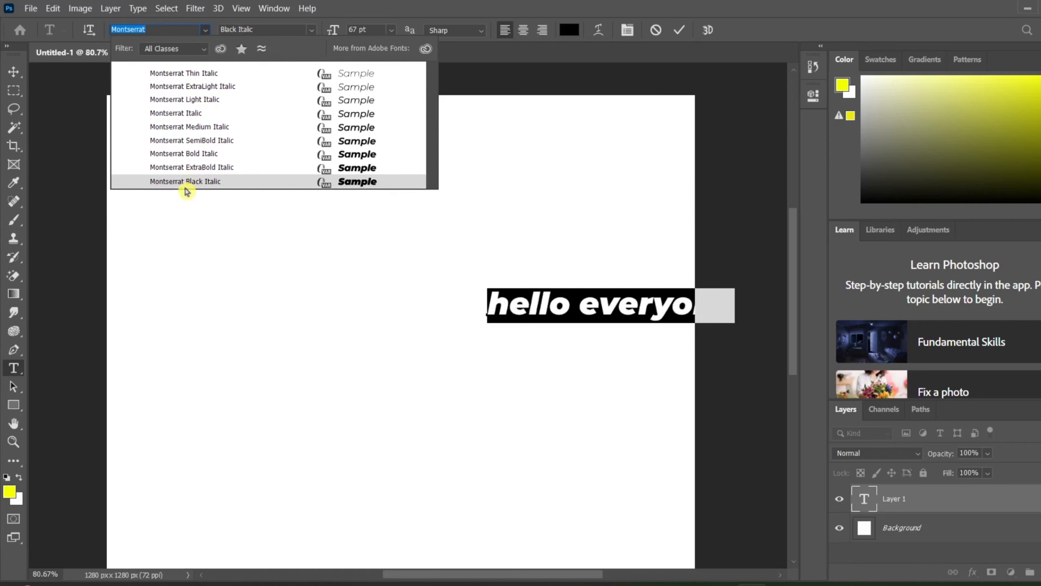
click(505, 345)
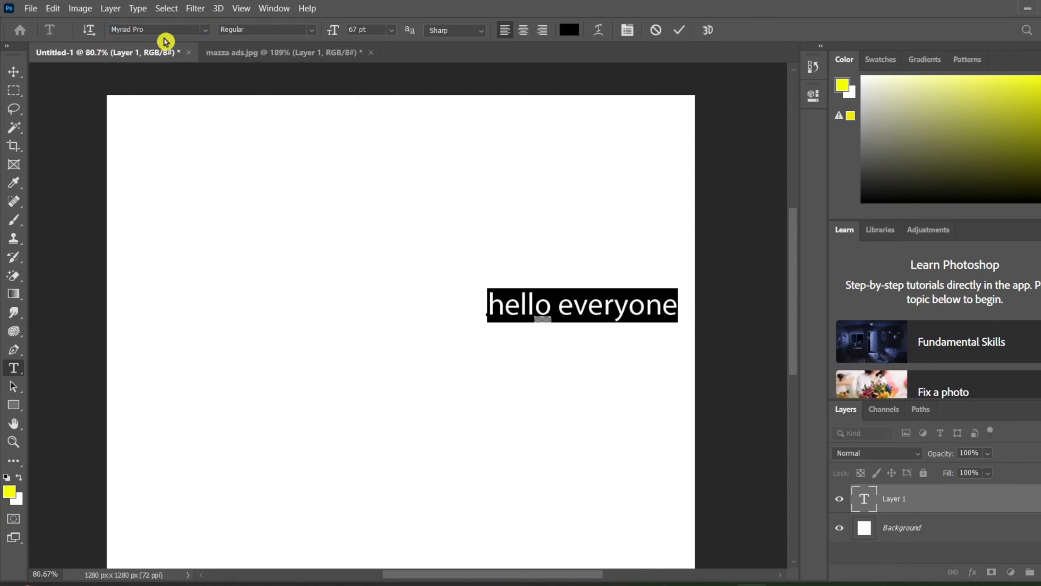
Browse the font list from its beginning, filter it by "mon", and preview Montserrat weights such as Medium Italic on the text
click(208, 34)
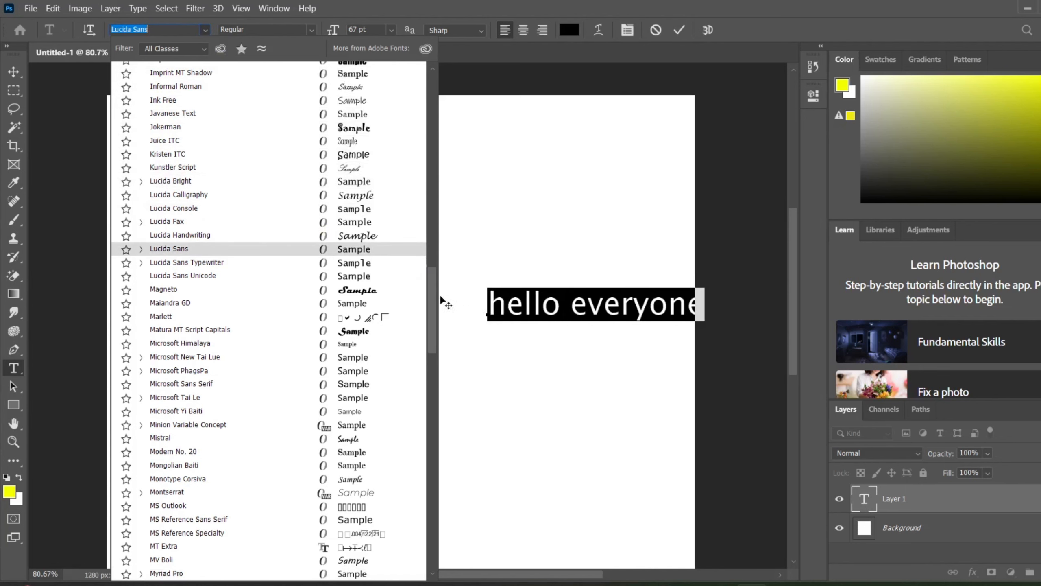
drag(434, 297, 435, 81)
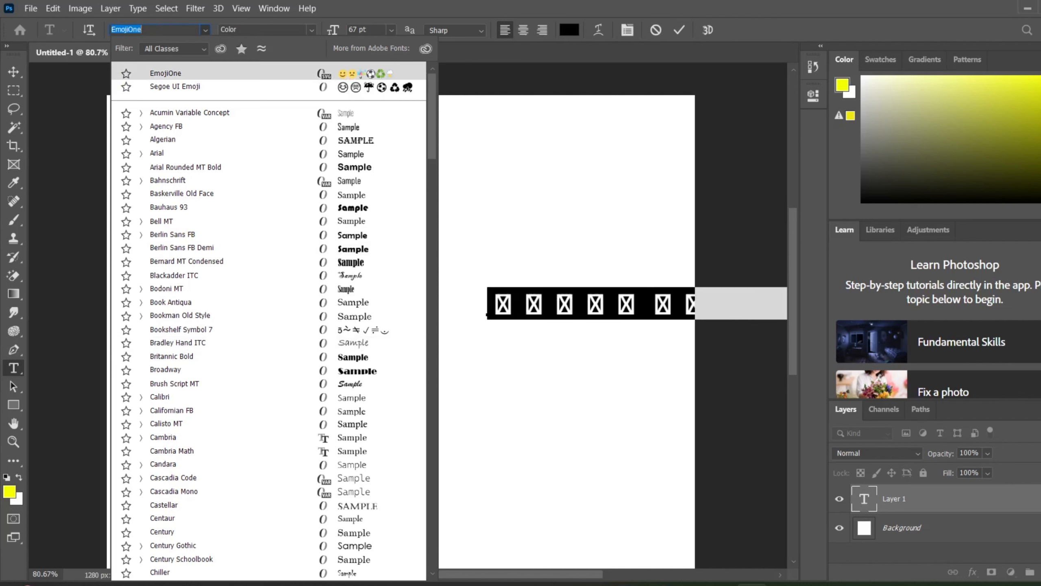
click(144, 30)
key(BackSpace)
key(BackSpace)
key(BackSpace)
key(BackSpace)
key(BackSpace)
key(BackSpace)
key(BackSpace)
key(BackSpace)
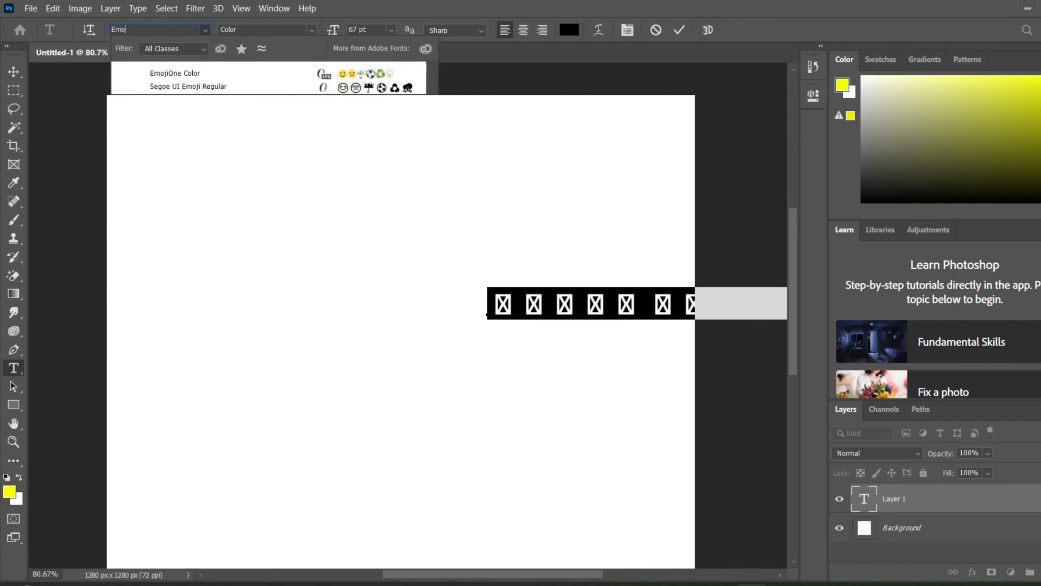
text(mo)
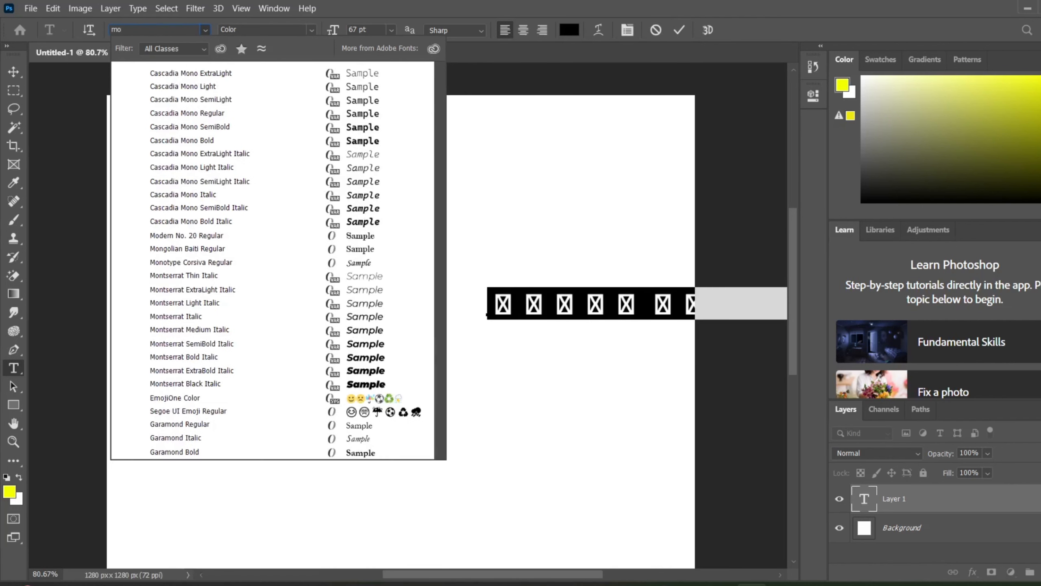
text(ns)
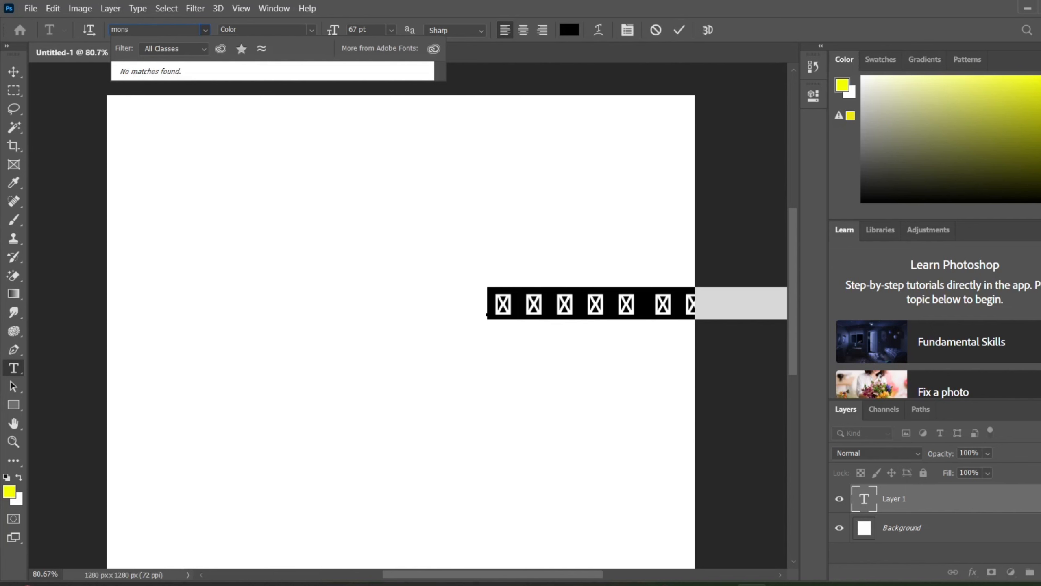
key(BackSpace)
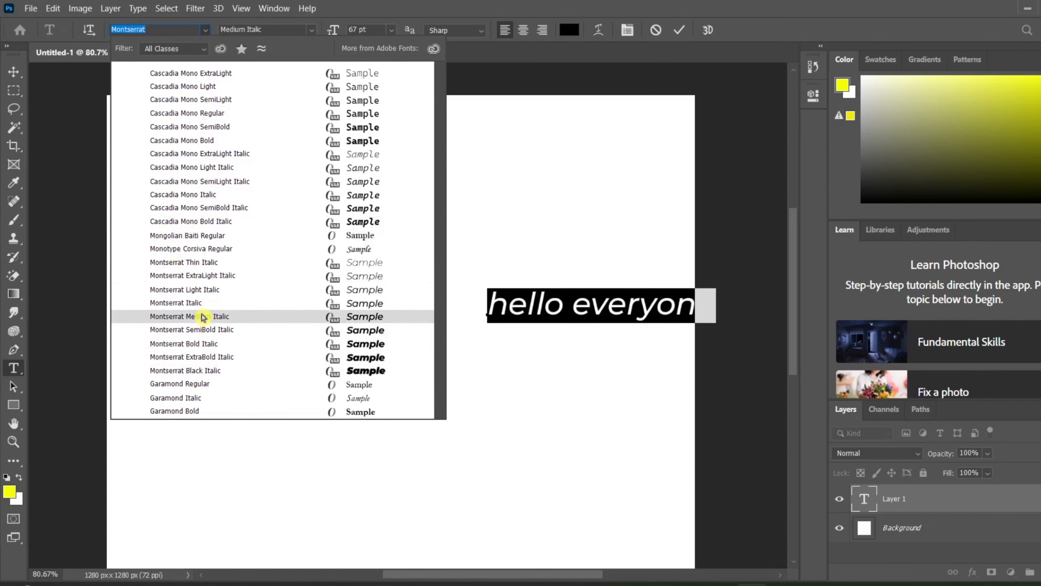
click(572, 159)
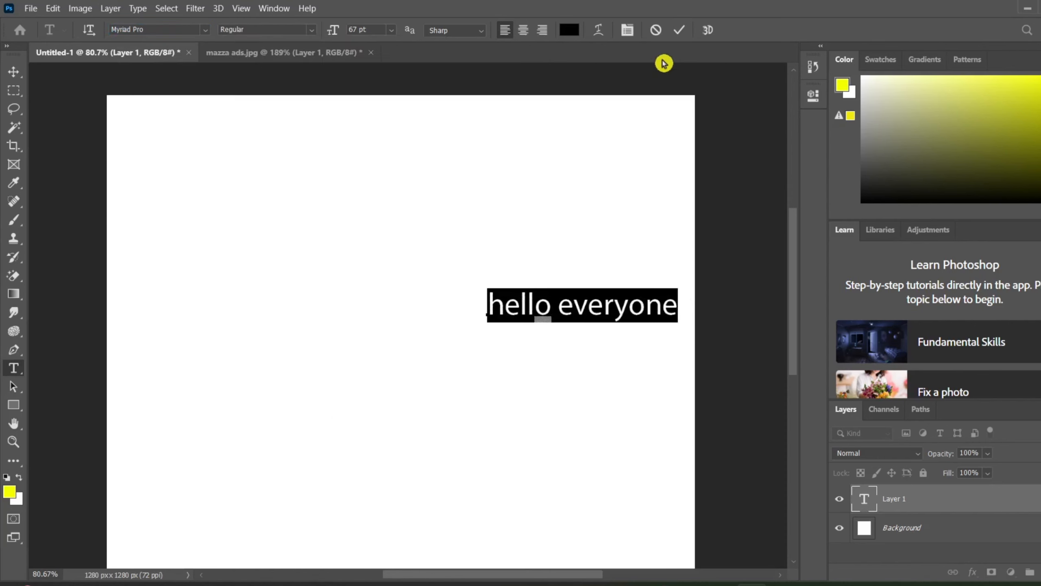
Set the "hello everyone" text's font to Broadway, commit it, and move the text to the upper middle of the canvas
click(207, 32)
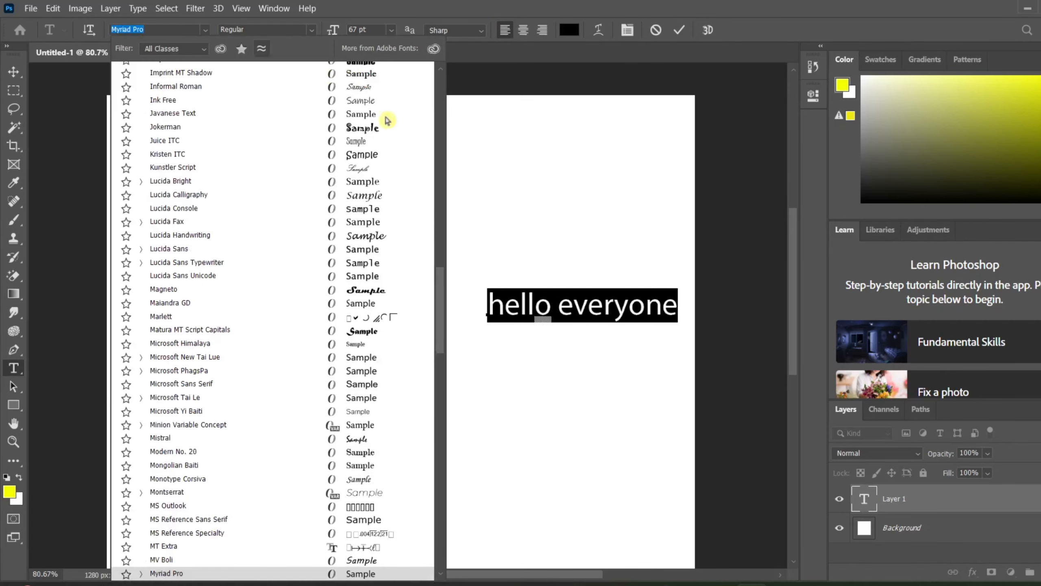
drag(437, 315, 449, 88)
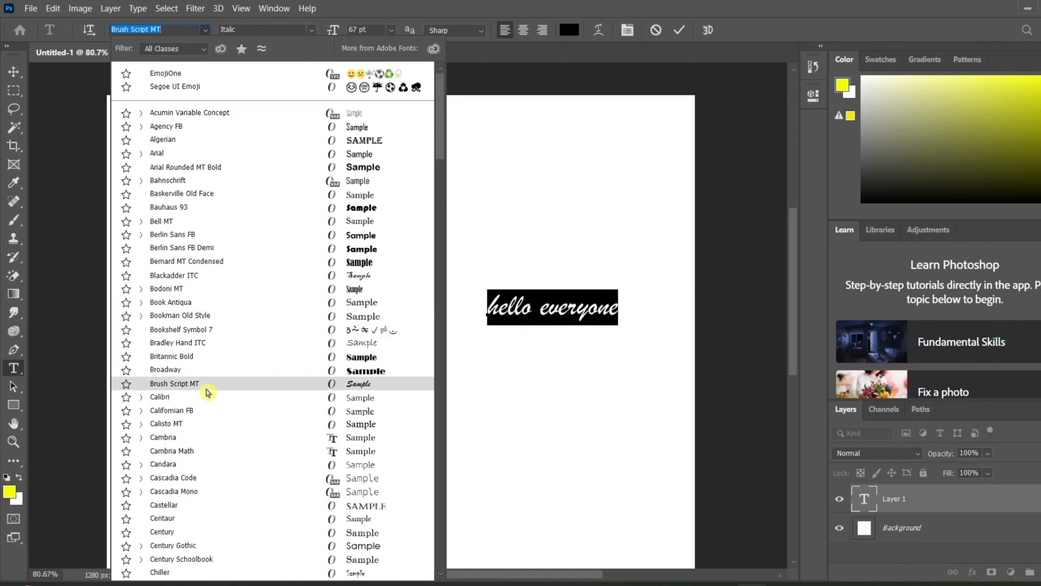
click(234, 374)
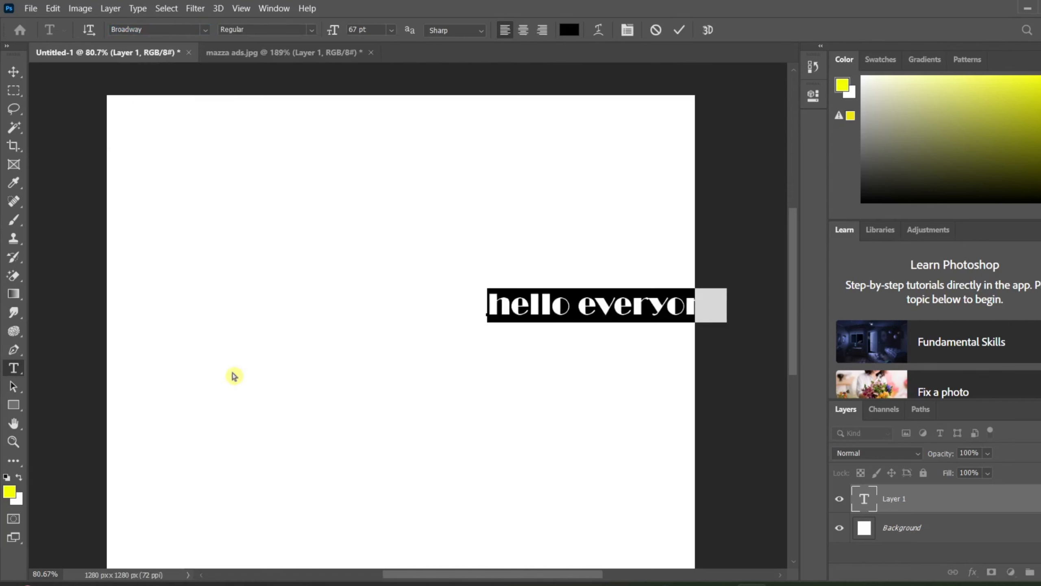
click(679, 30)
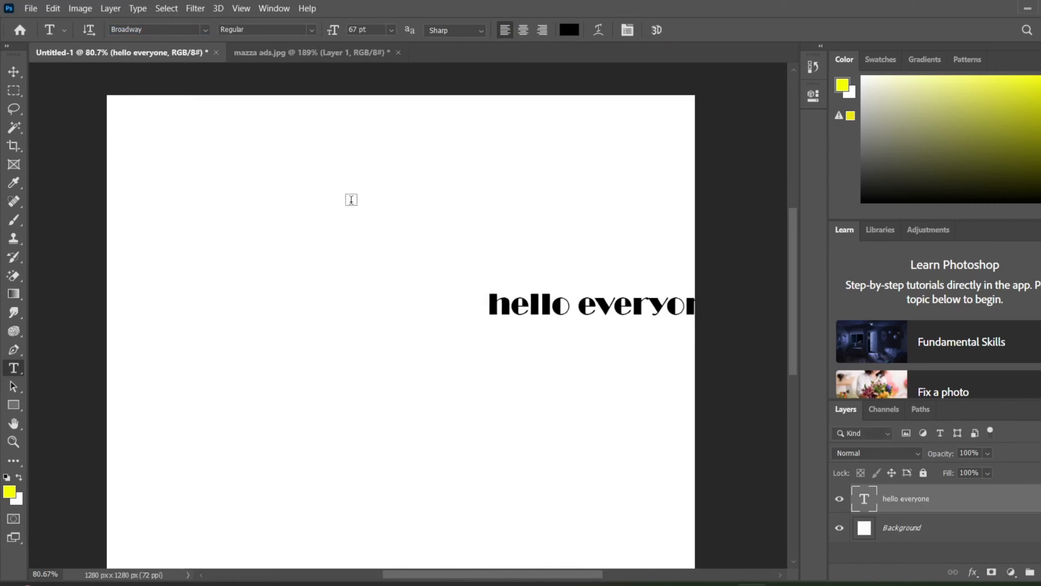
click(15, 79)
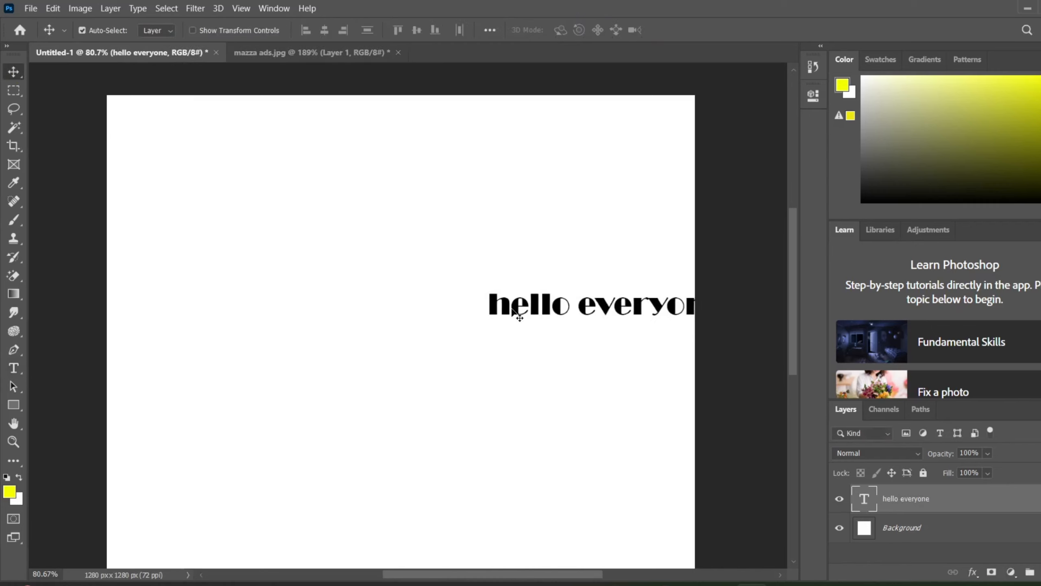
drag(514, 310, 308, 141)
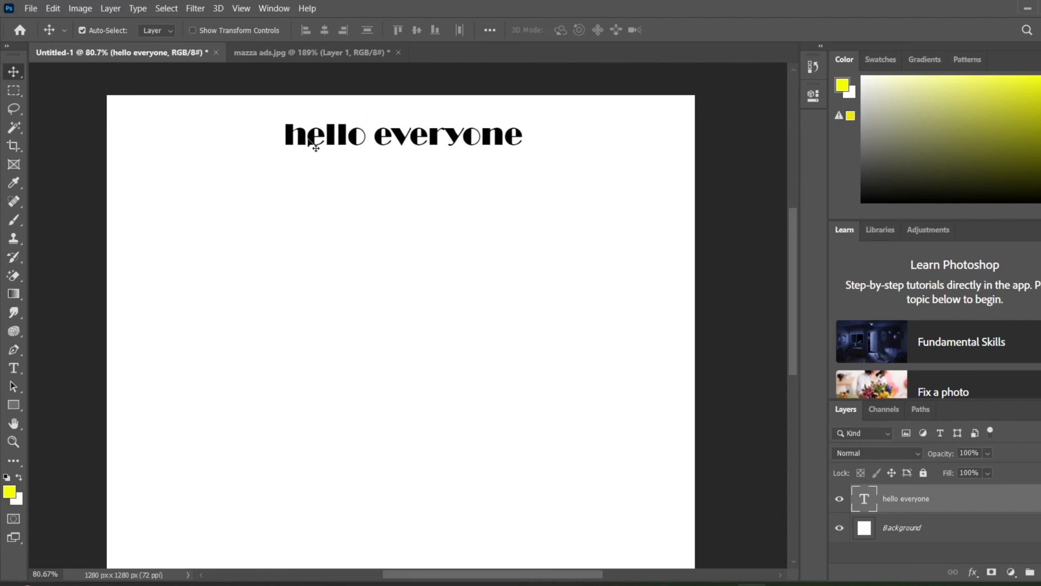
Set the "hello everyone" text's font to Arial Rounded MT Bold in the Regular style and commit it
double_click(400, 140)
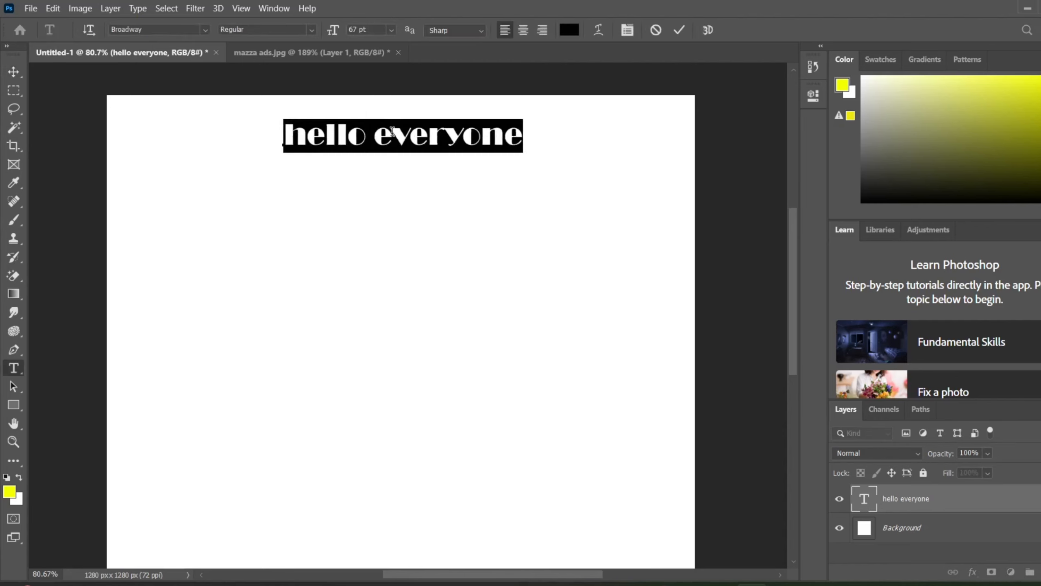
click(207, 36)
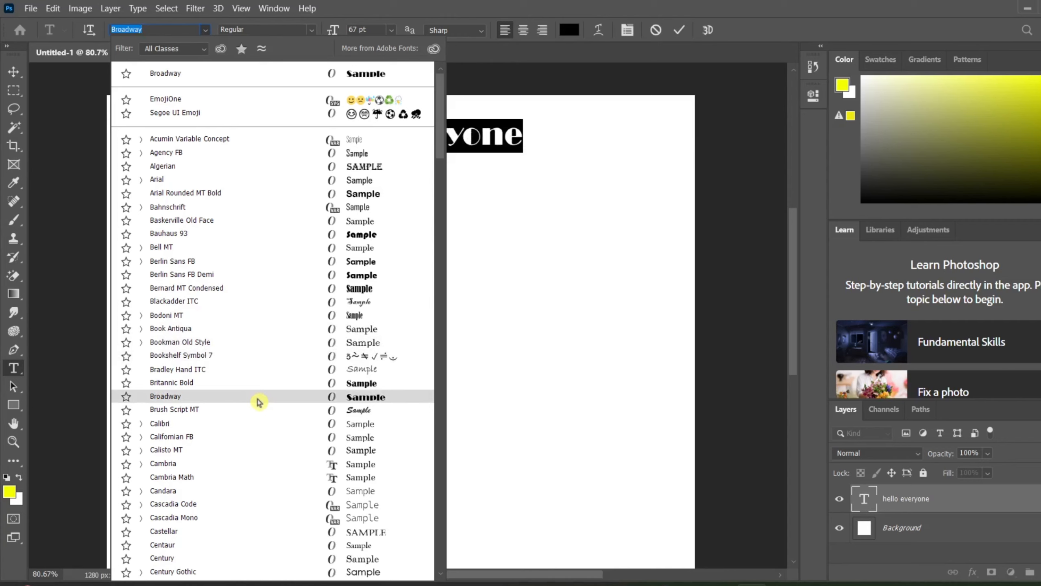
click(263, 200)
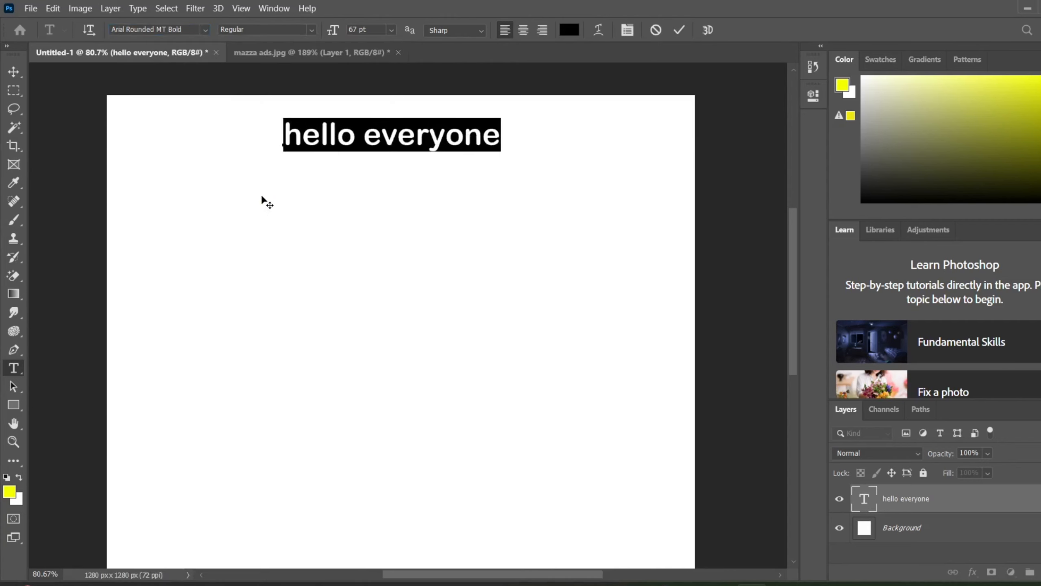
click(311, 31)
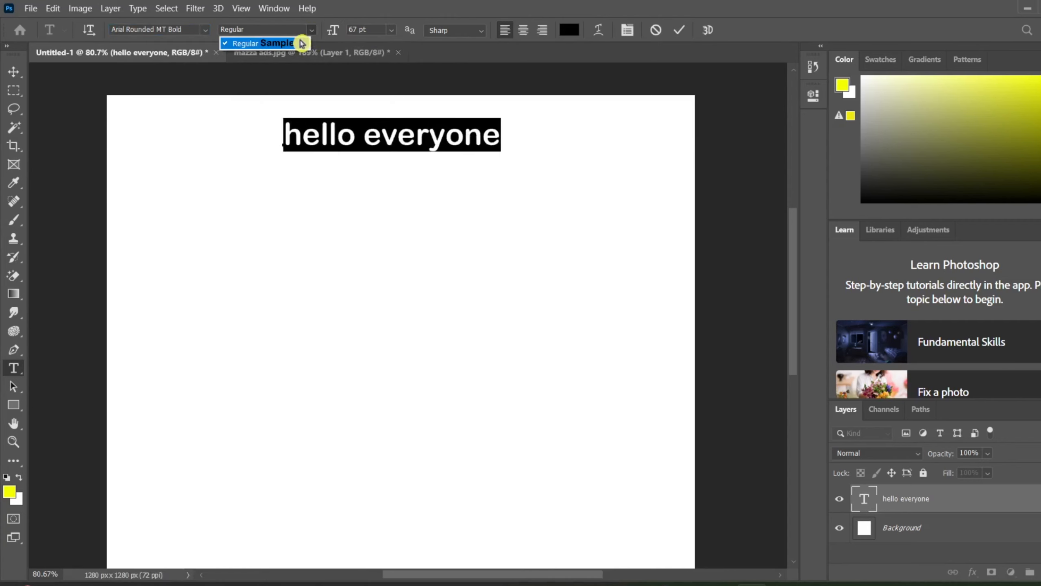
click(265, 44)
click(751, 150)
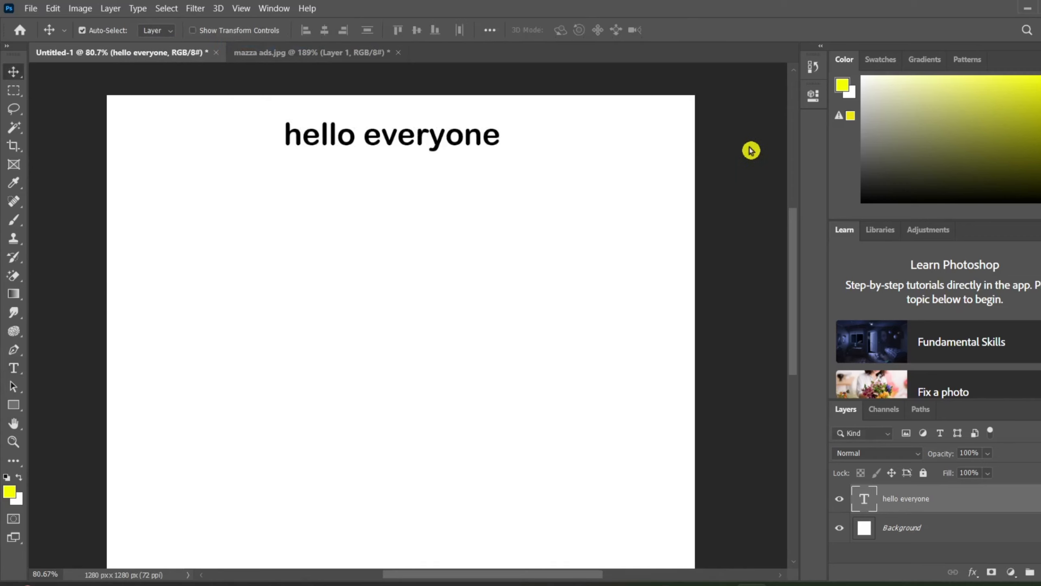
Set the "hello everyone" text's font to Bauhaus 93, commit it, and shift the text slightly right toward the canvas centre
double_click(348, 139)
click(205, 30)
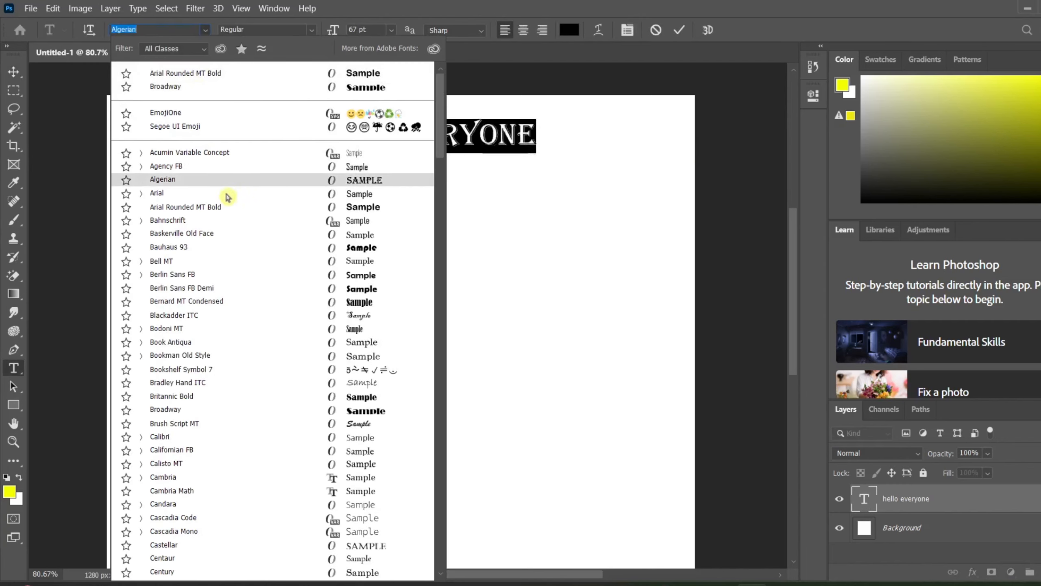
click(237, 247)
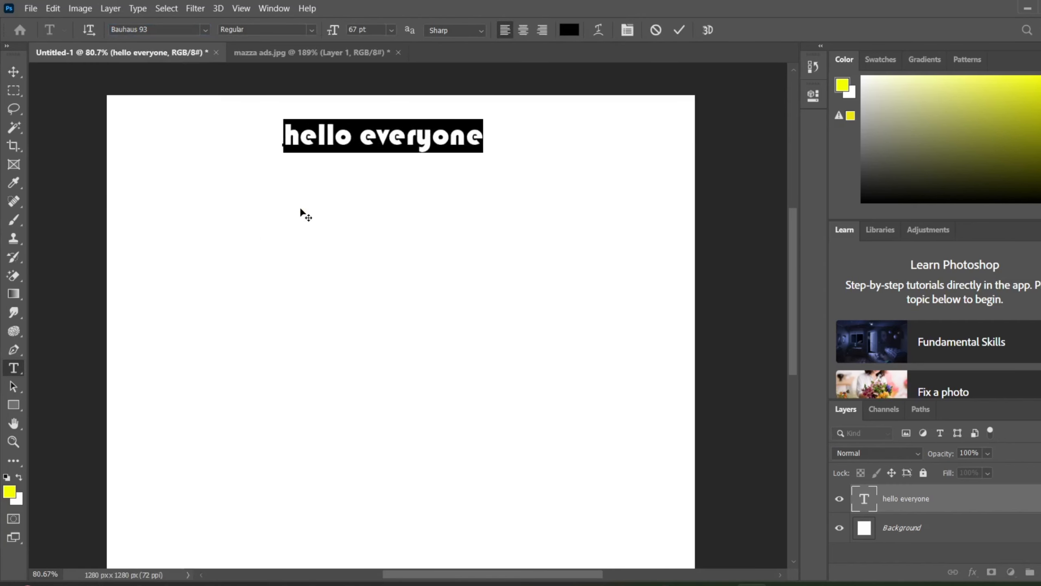
click(680, 31)
key(v)
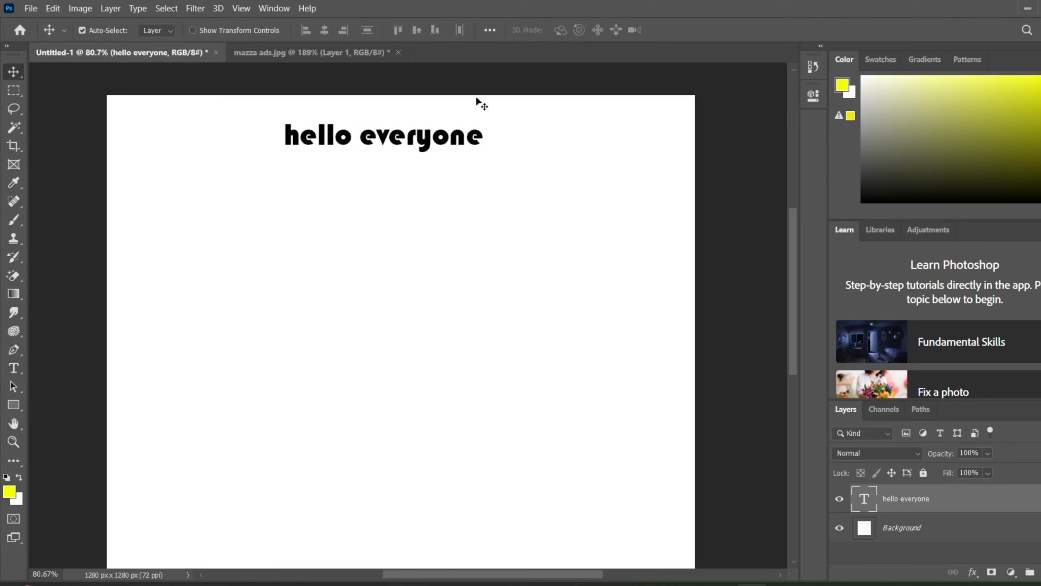
drag(396, 140, 426, 140)
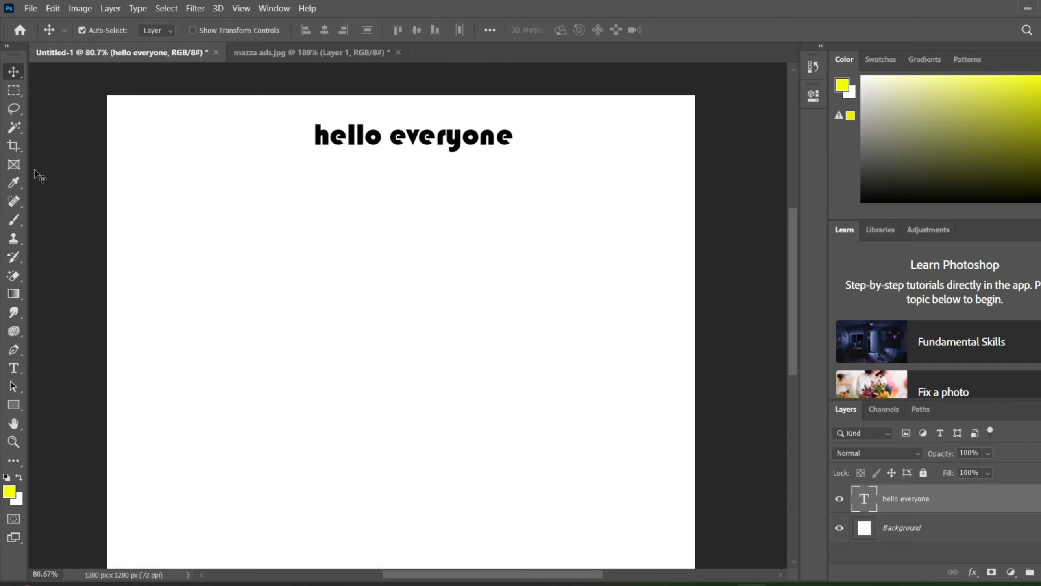
Add a separate text layer below the heading containing two lines of filler beginning "hello eveyone hello ebd d d svds" and "hubssbmwsb w sdubs saa"
click(246, 268)
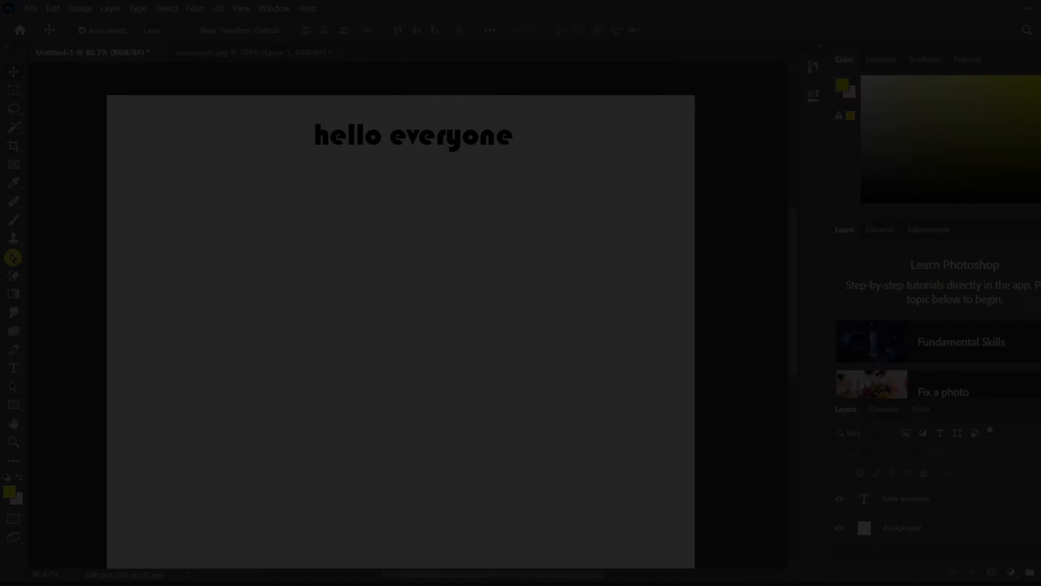
click(10, 370)
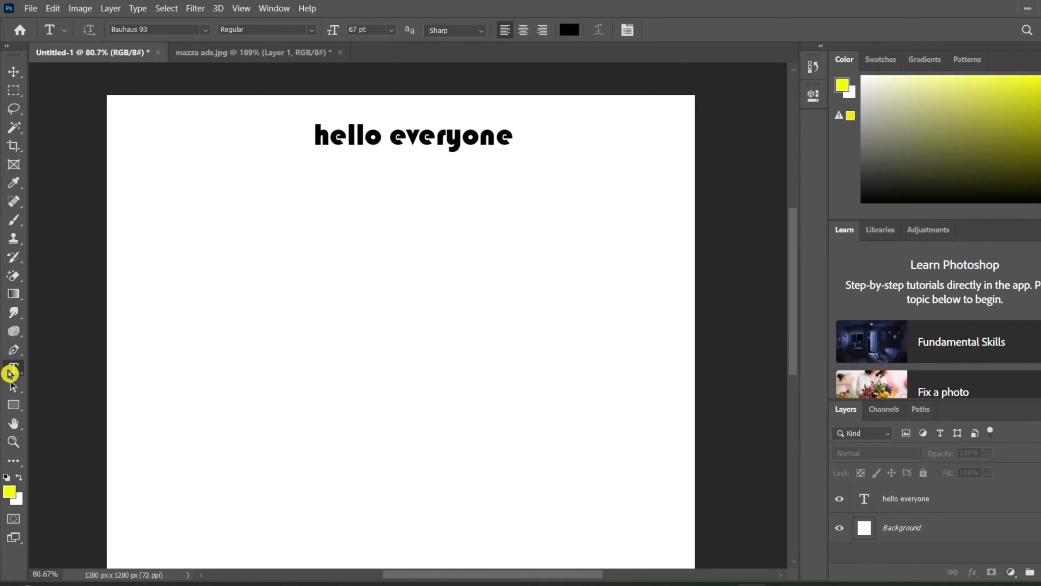
click(245, 250)
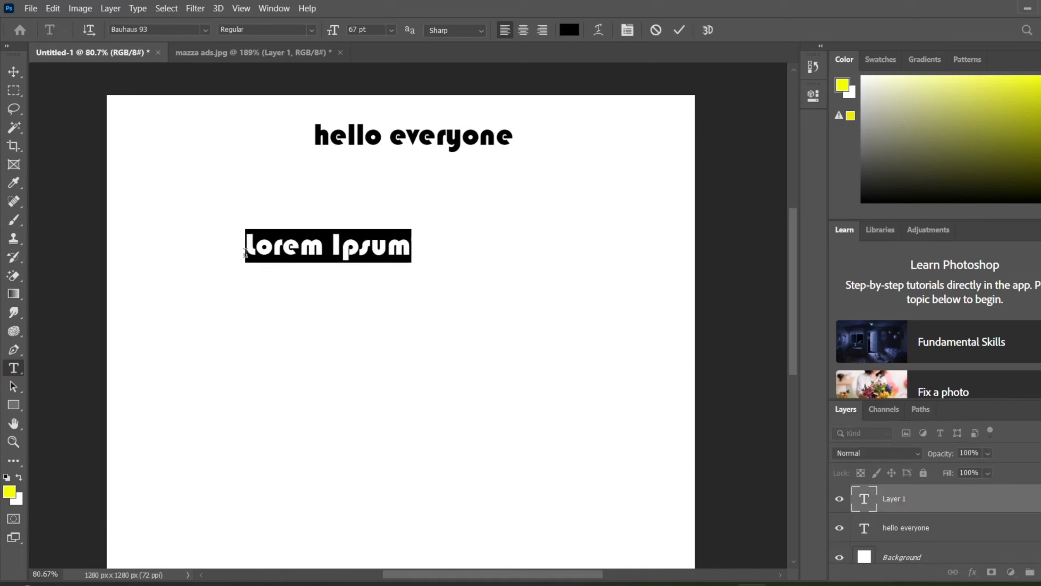
key(BackSpace)
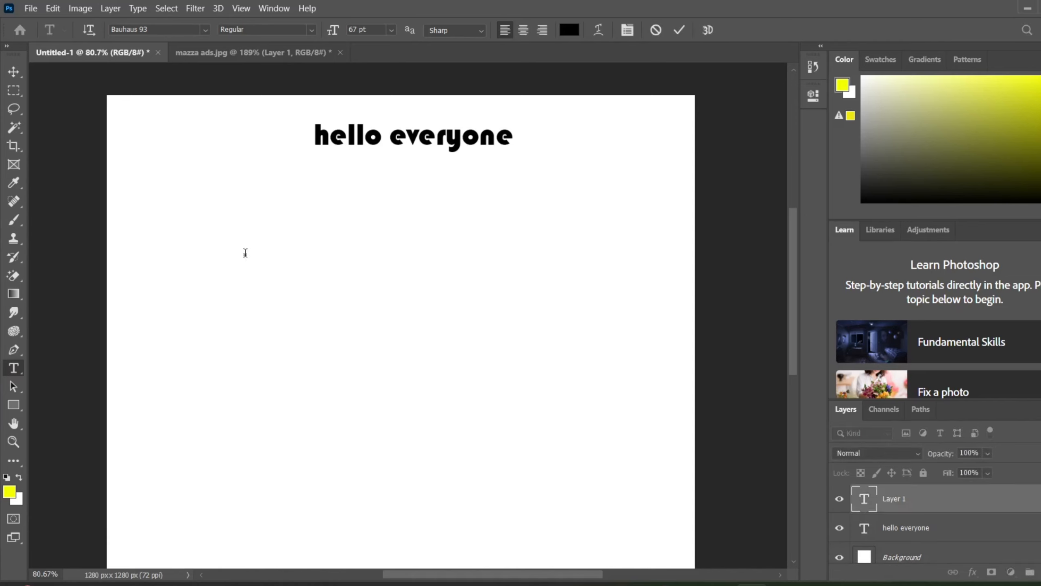
text(hello)
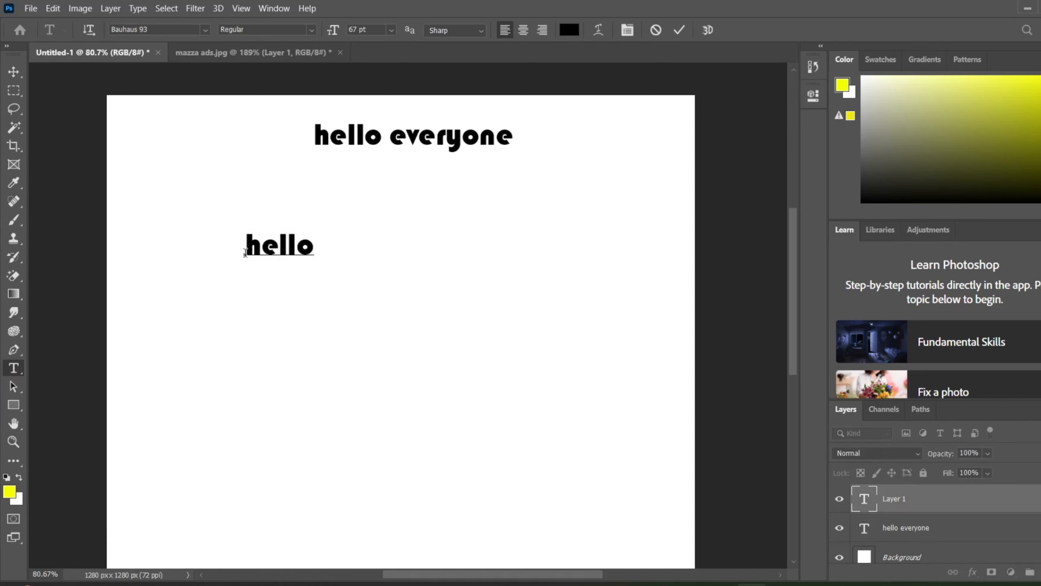
text( eveyon)
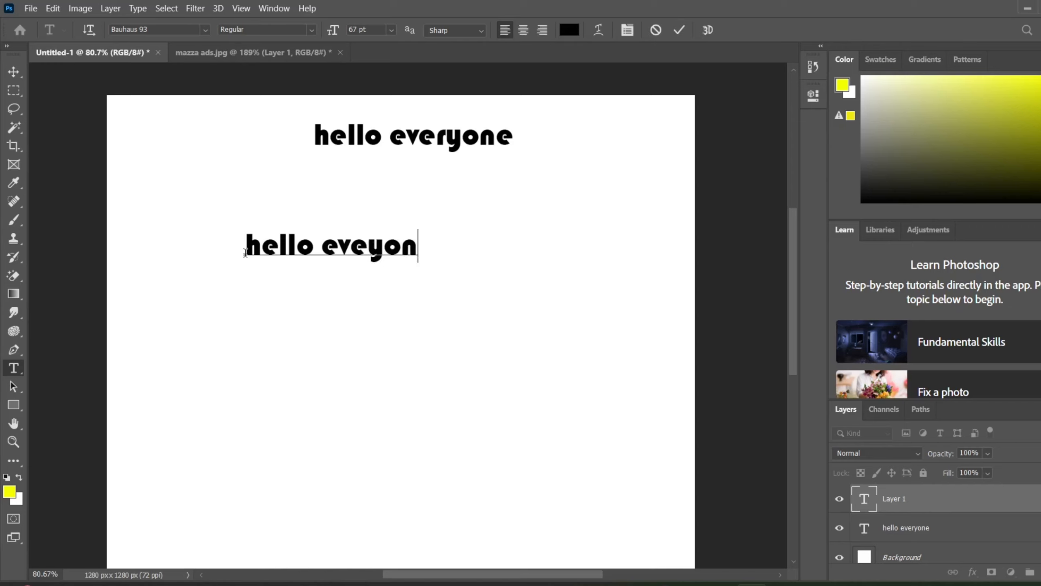
text(e hello)
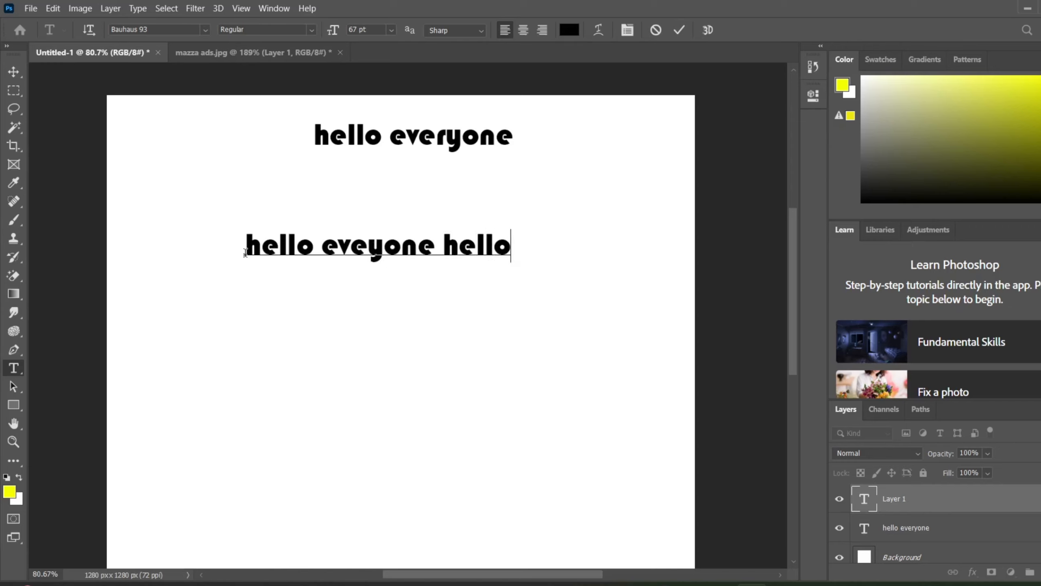
text( ebd d d svds)
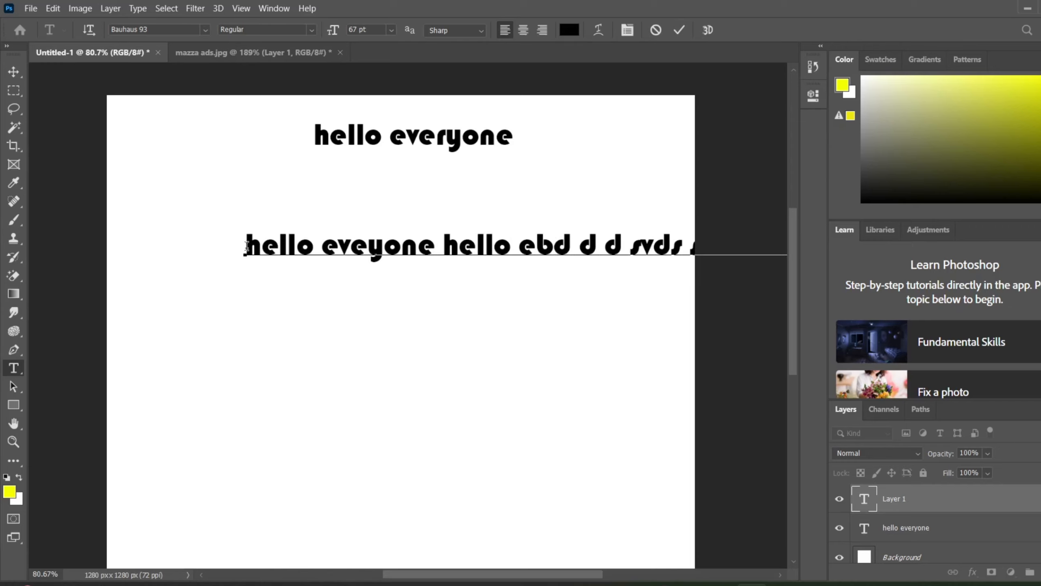
text( svdd hubssbmwsb w sdub)
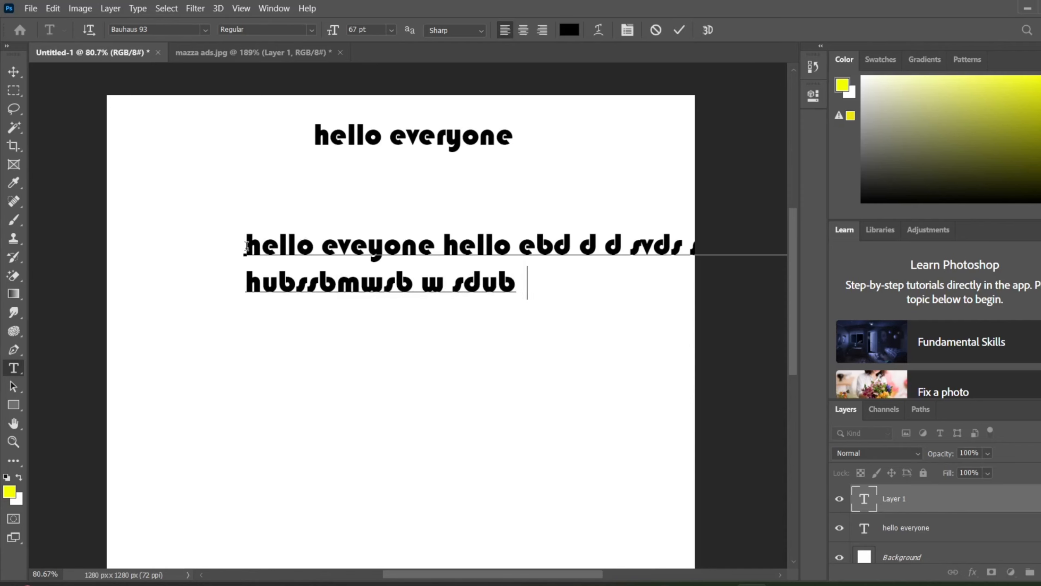
key(BackSpace)
text(s saa)
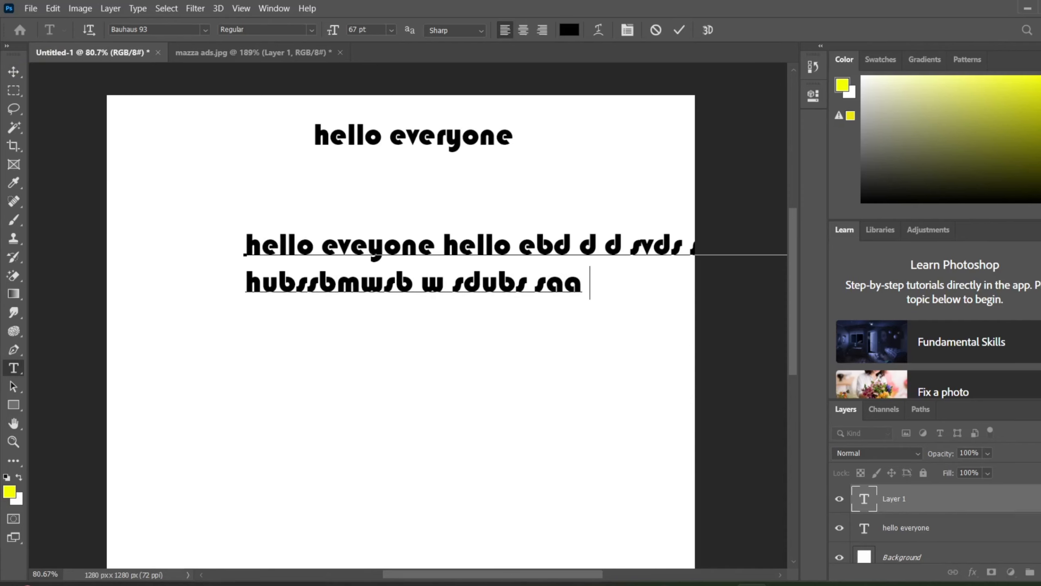
Select all of the two-line filler text and try the Algerian font on it
click(206, 31)
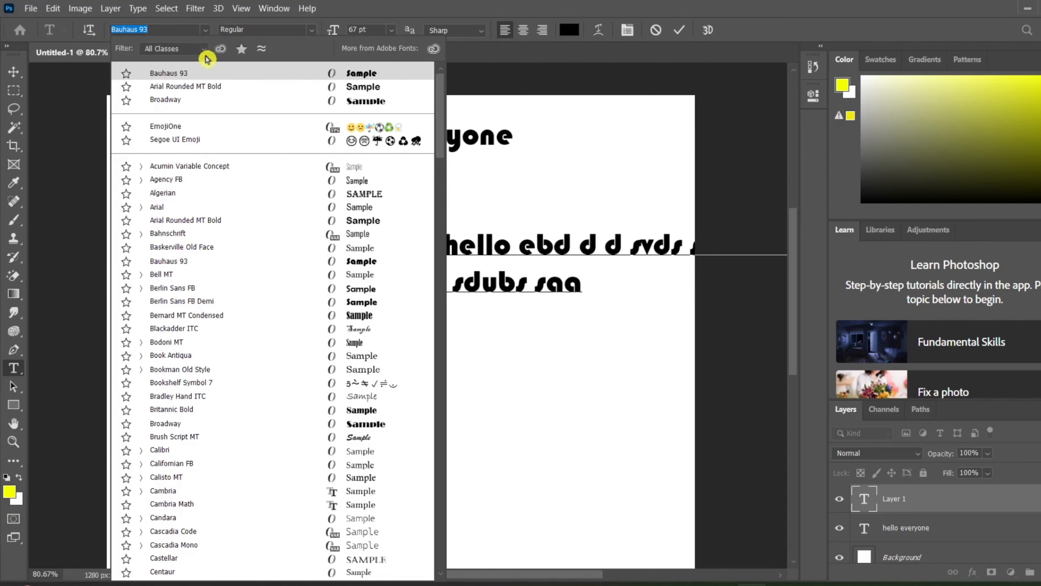
click(209, 183)
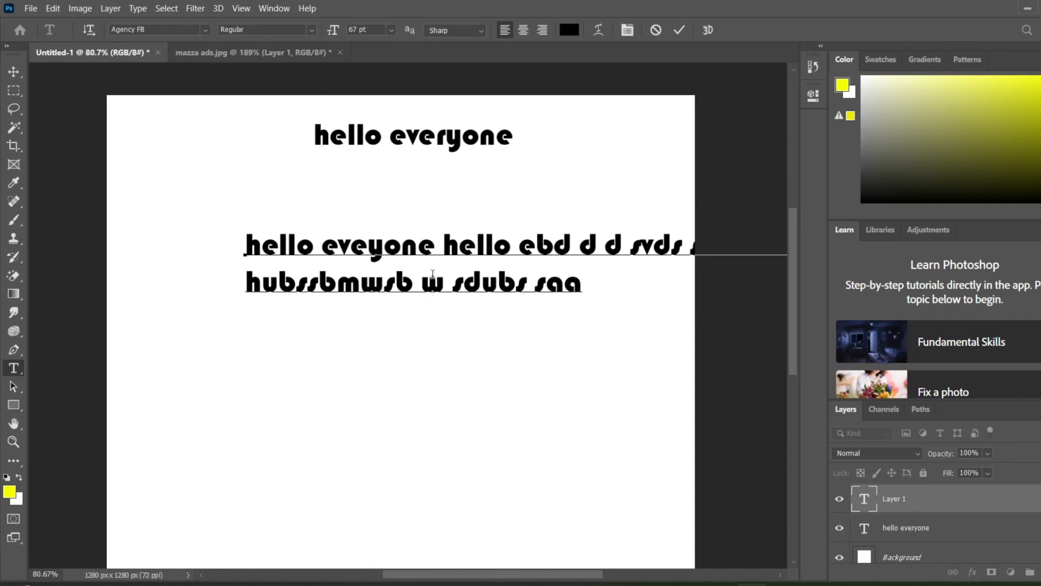
click(395, 250)
key(ctrl+a)
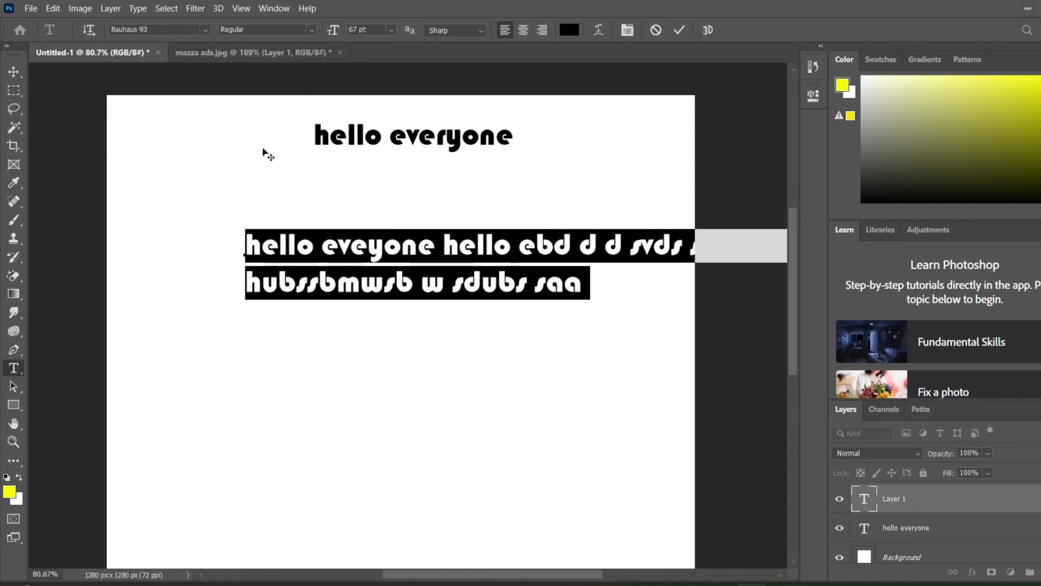
click(204, 30)
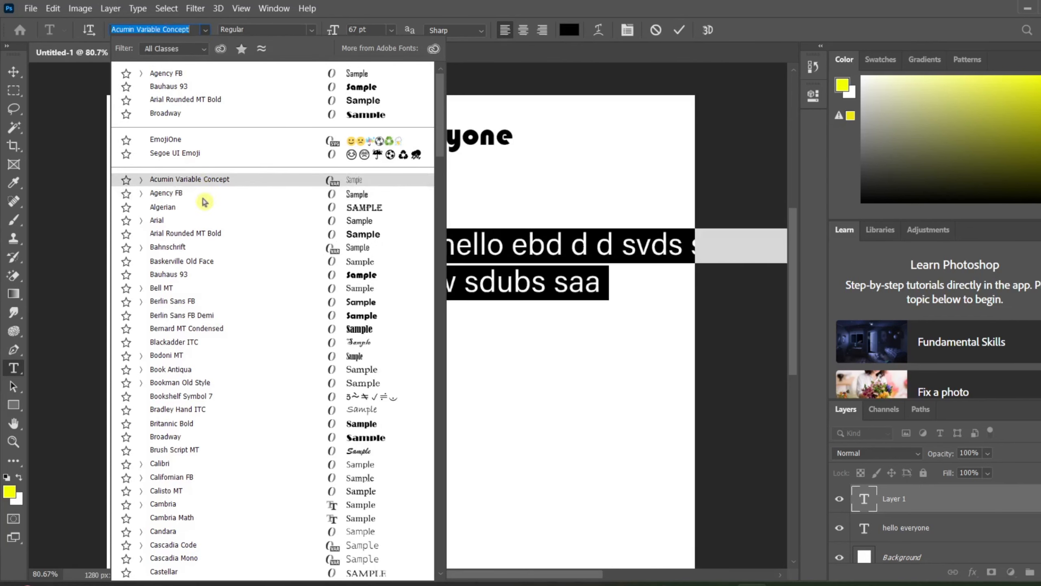
click(205, 207)
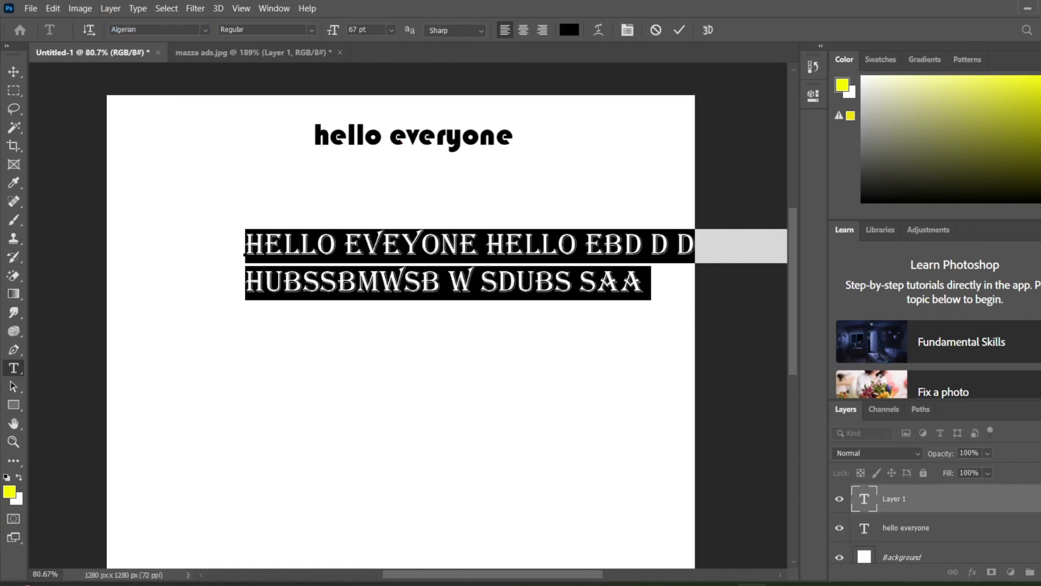
Set the selected filler text to Acumin Variable Concept at 21 pt and commit the edit
click(205, 29)
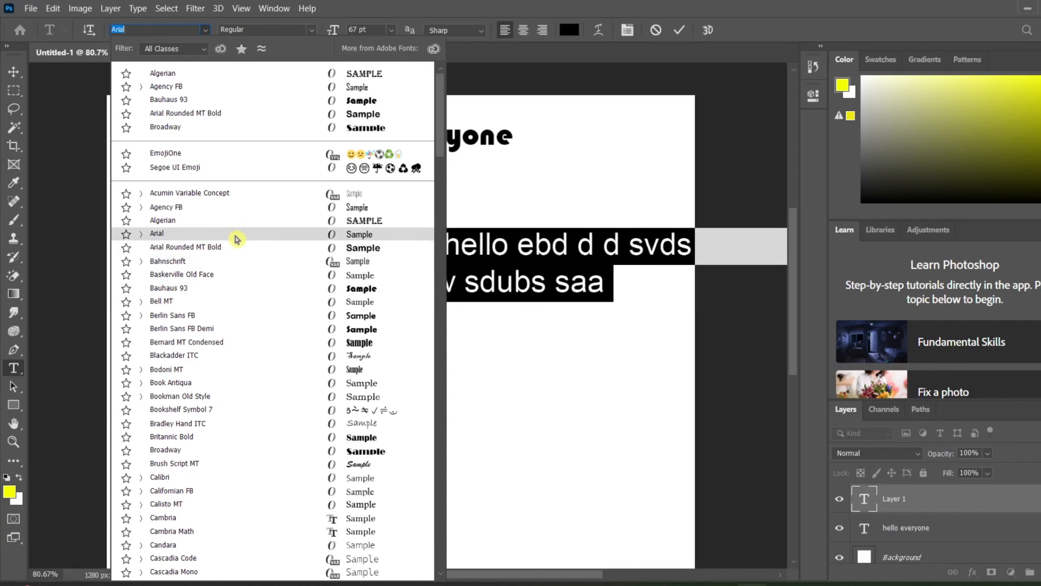
click(237, 197)
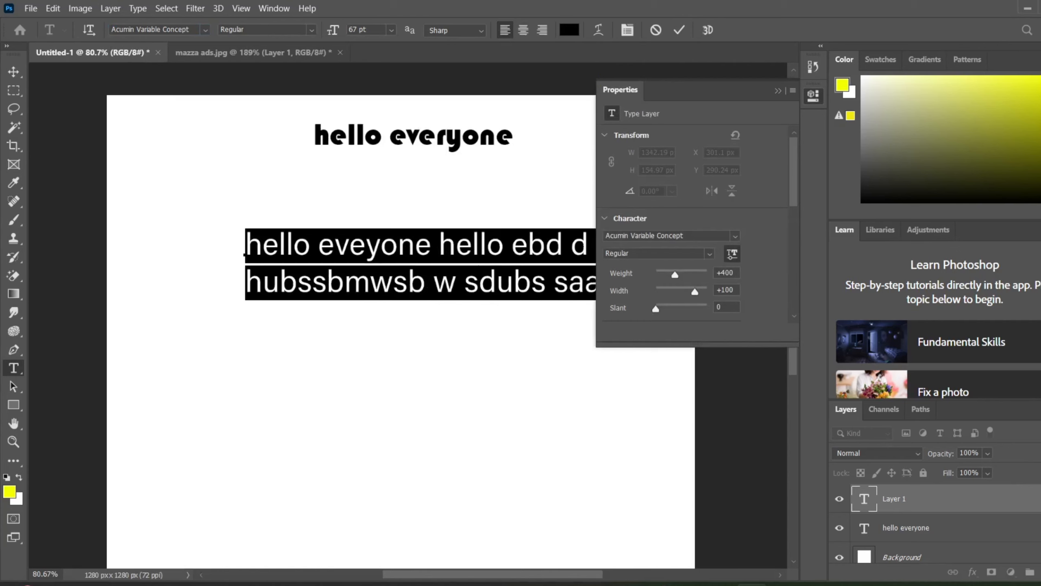
drag(334, 35, 304, 45)
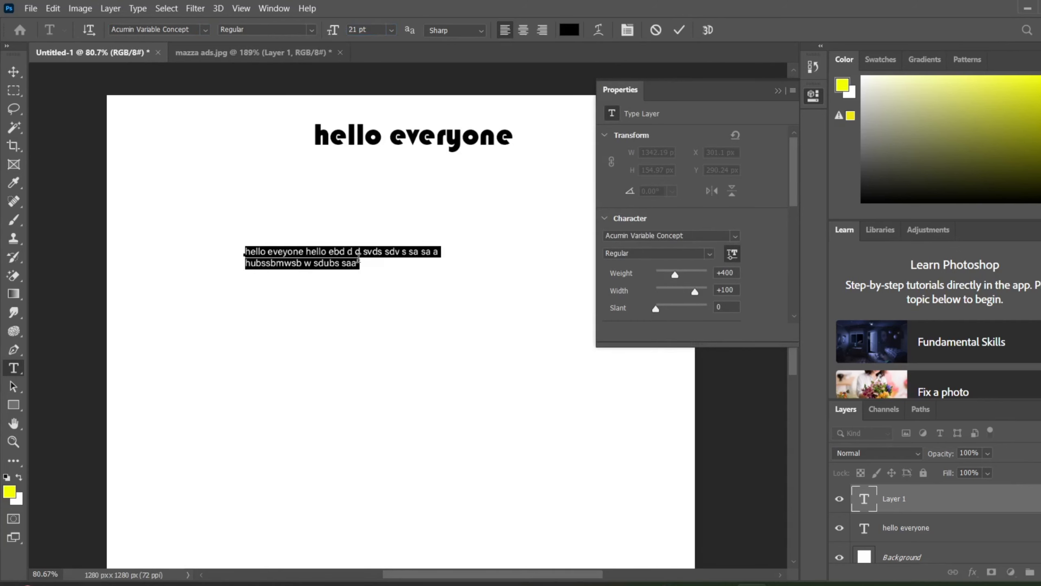
click(680, 31)
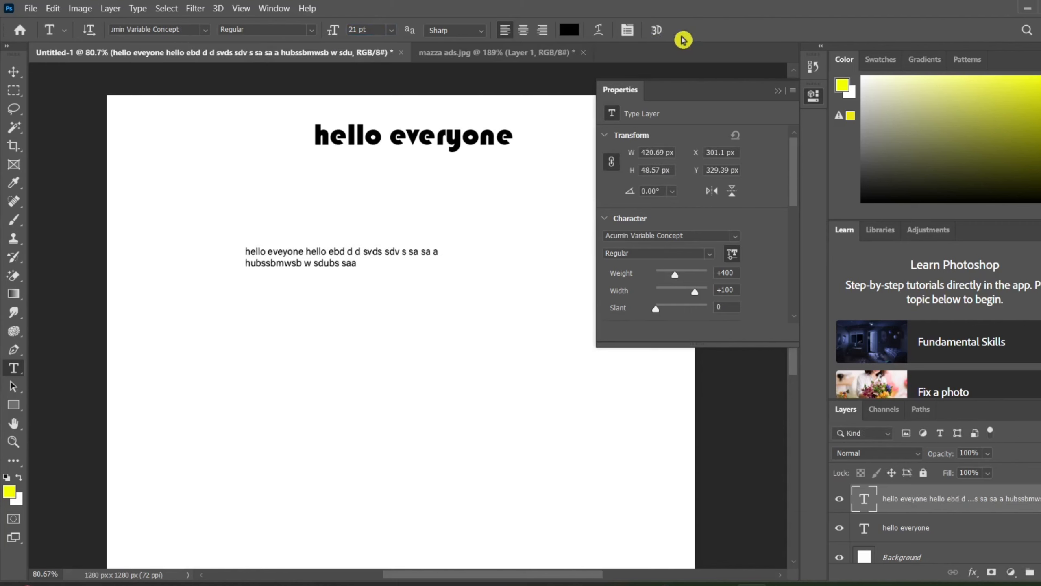
Move the two-line filler text directly beneath the "hello everyone" heading, lined up with its left edge, and collapse the text properties
click(14, 72)
drag(309, 257, 377, 190)
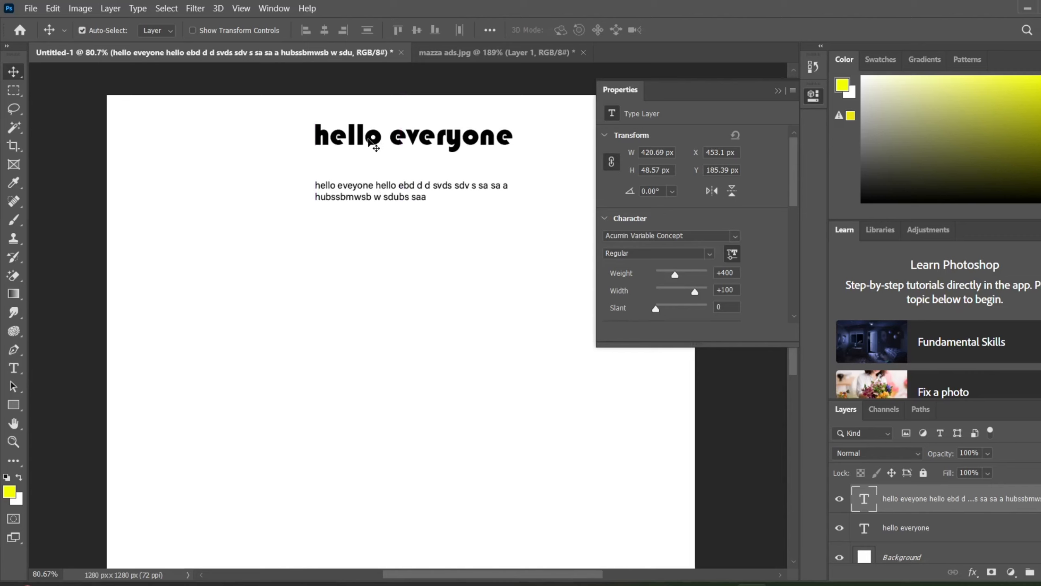
click(777, 90)
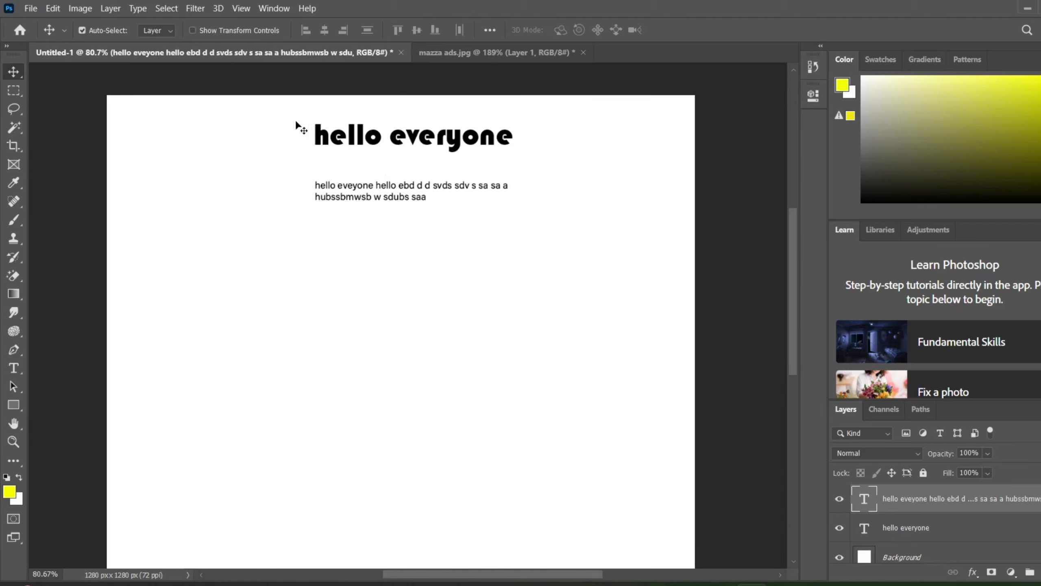
scroll(415, 131, up, 1)
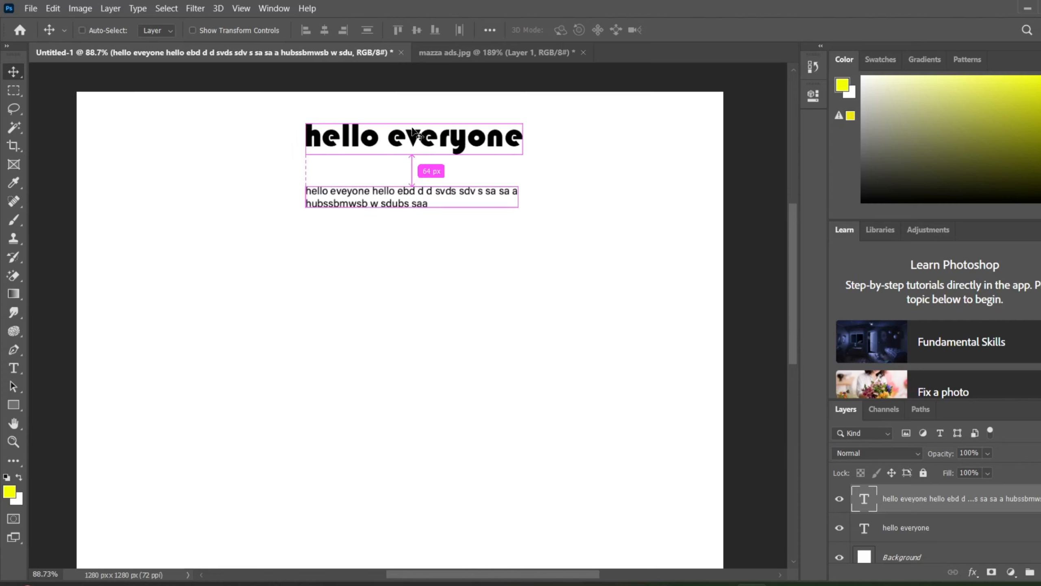
scroll(414, 132, up, 1)
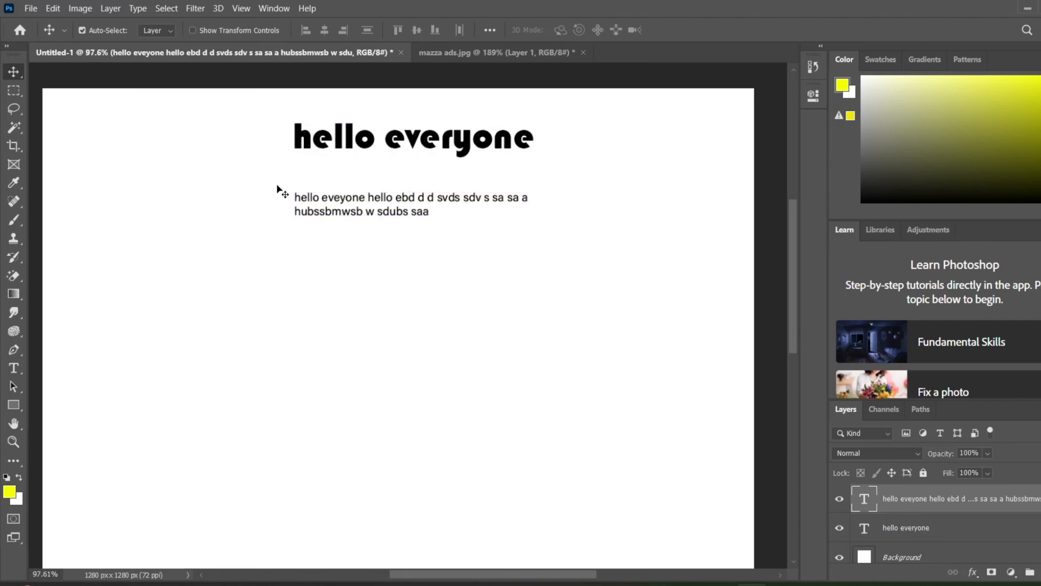
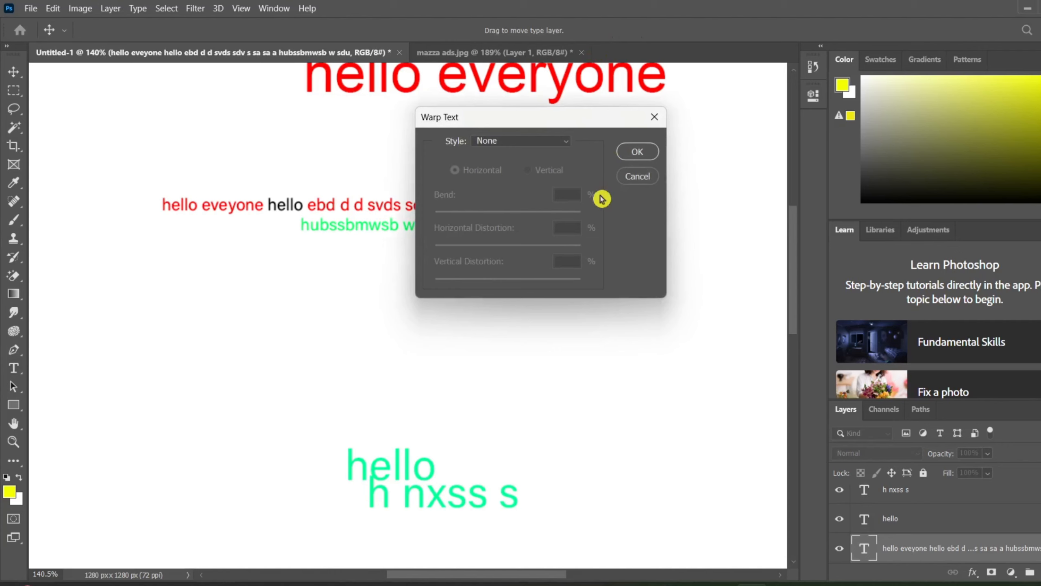
Look through the Warp Text styles for the two-line filler text and close the dialog with the style at None
click(553, 140)
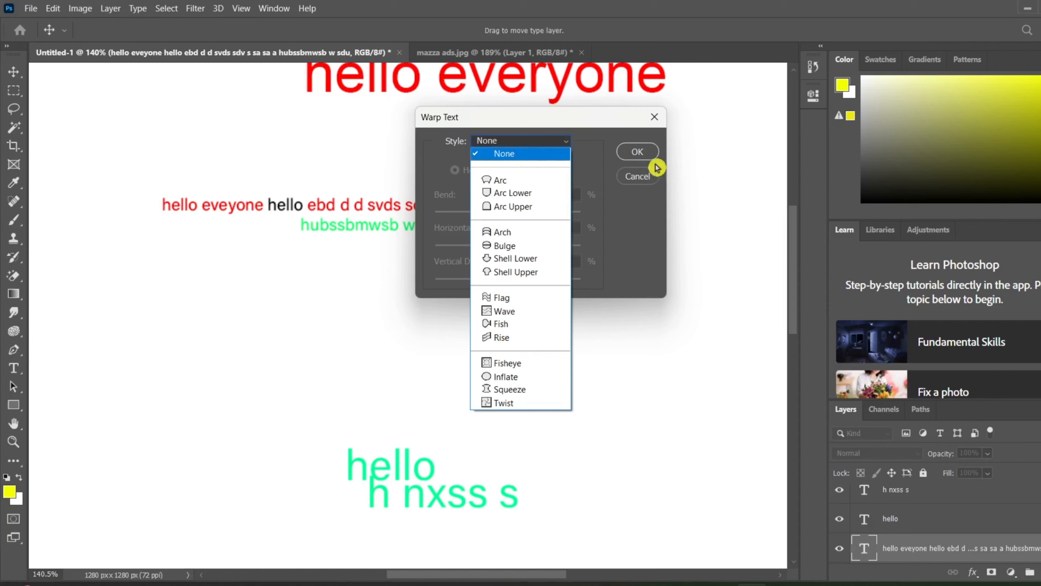
click(649, 152)
click(650, 151)
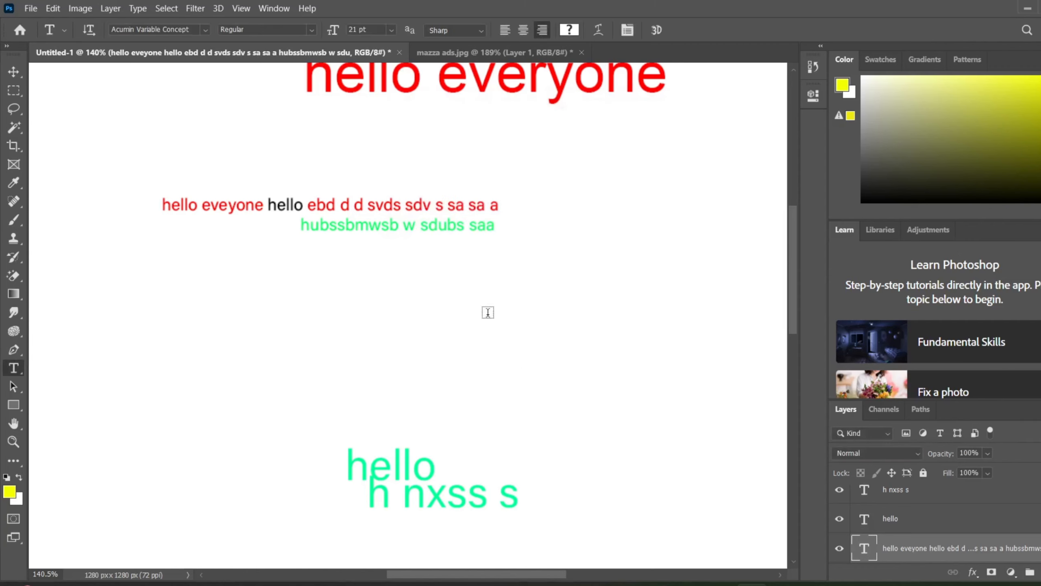
Add a filler line "dbx d d dj s s" below the two-line filler text, select all of it and open its Warp Text settings
click(486, 315)
text(dbx d d dj s s)
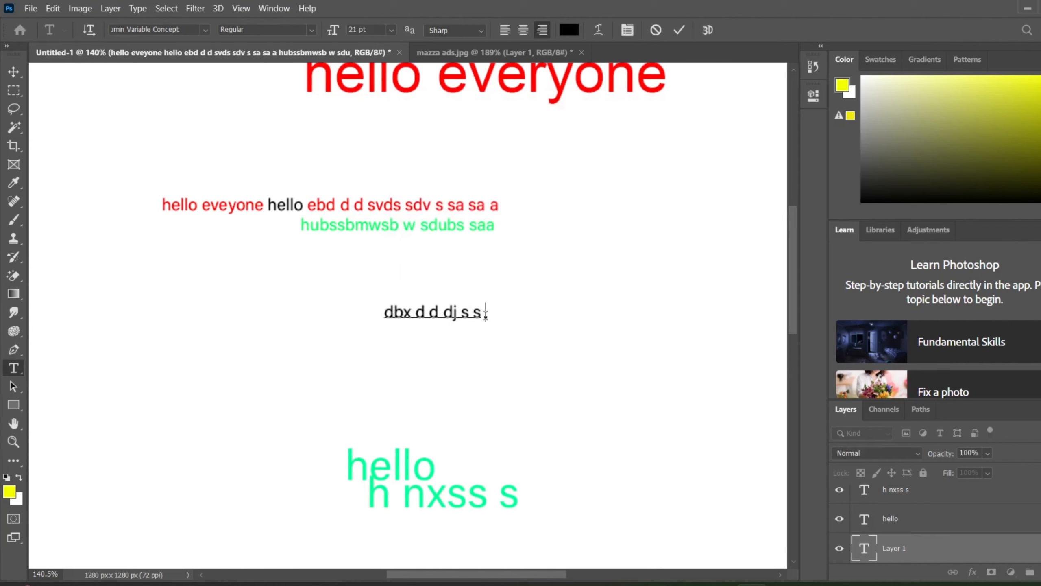
key(ctrl+a)
click(601, 32)
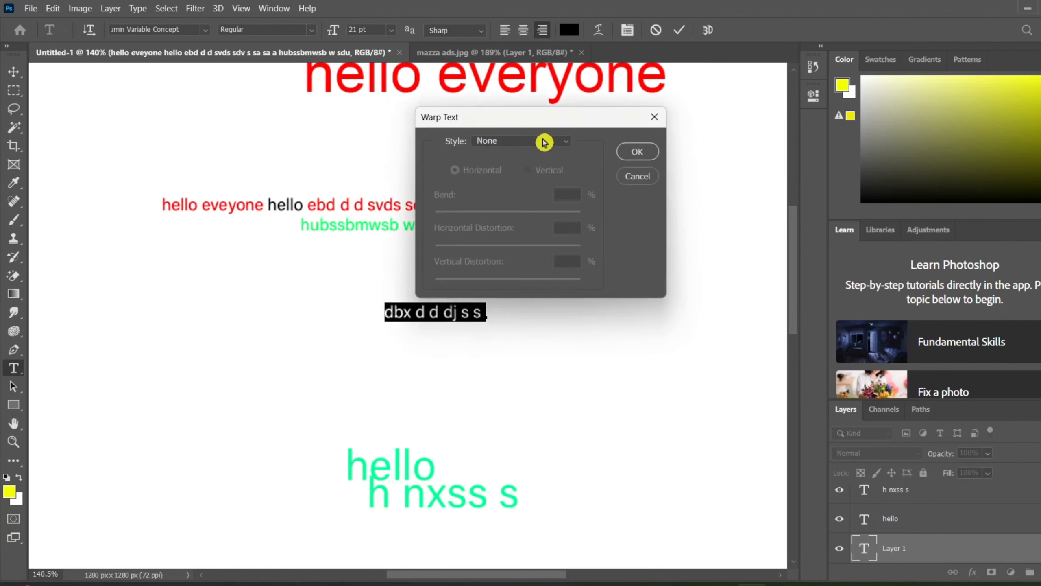
Try the Arc and Flag warp styles on the selected "dbx d d dj s s" line
click(544, 141)
click(510, 185)
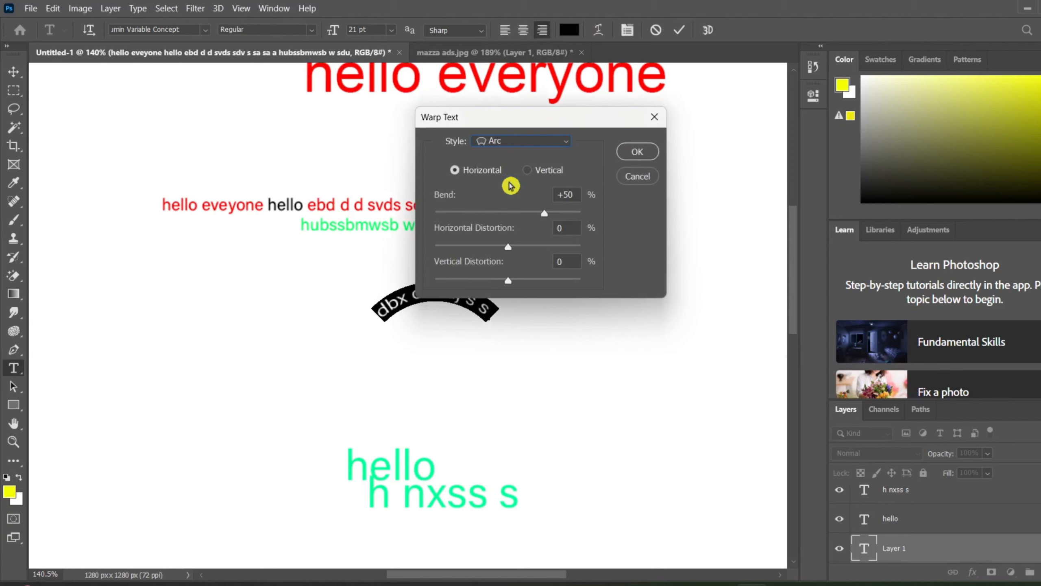
click(570, 138)
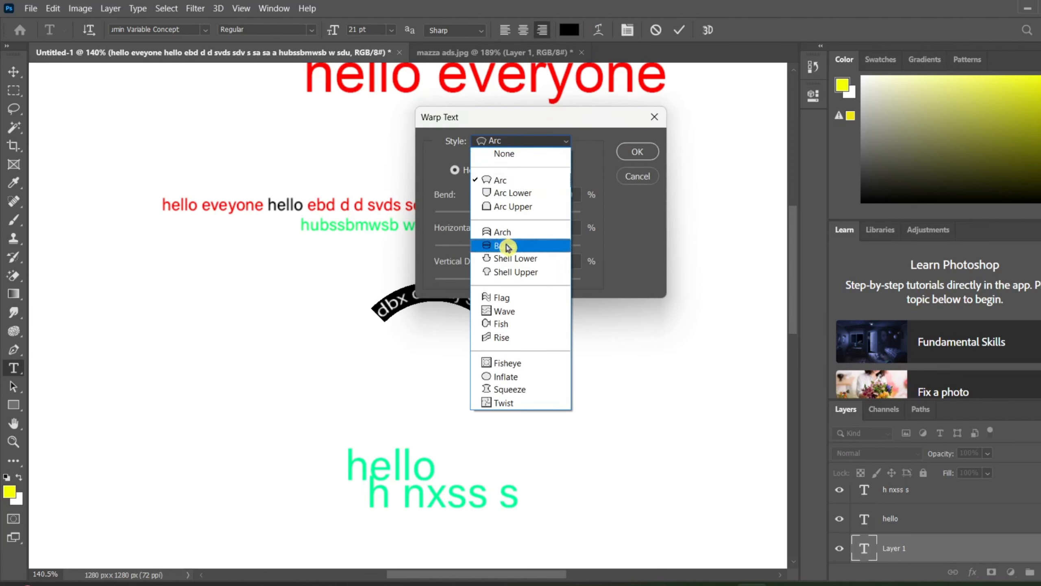
click(500, 297)
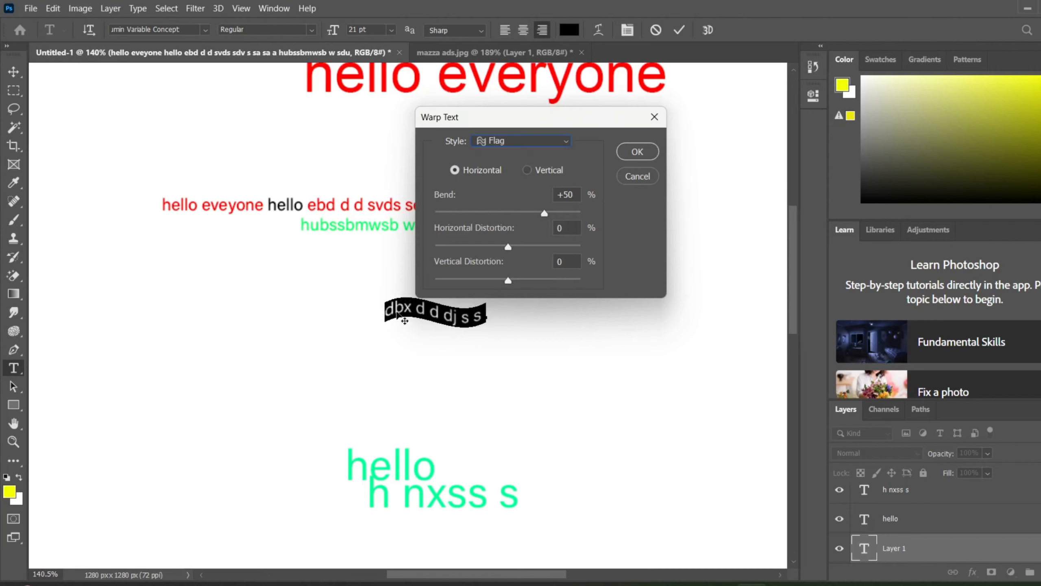
Warp the "dbx d d dj s s" line with the Fish style and commit the text edit
click(565, 141)
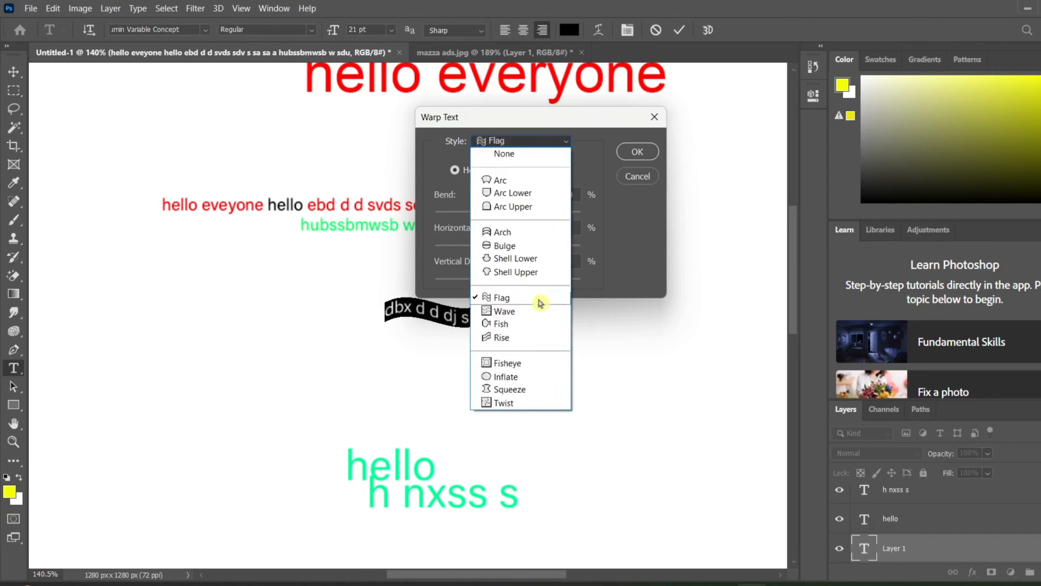
click(518, 325)
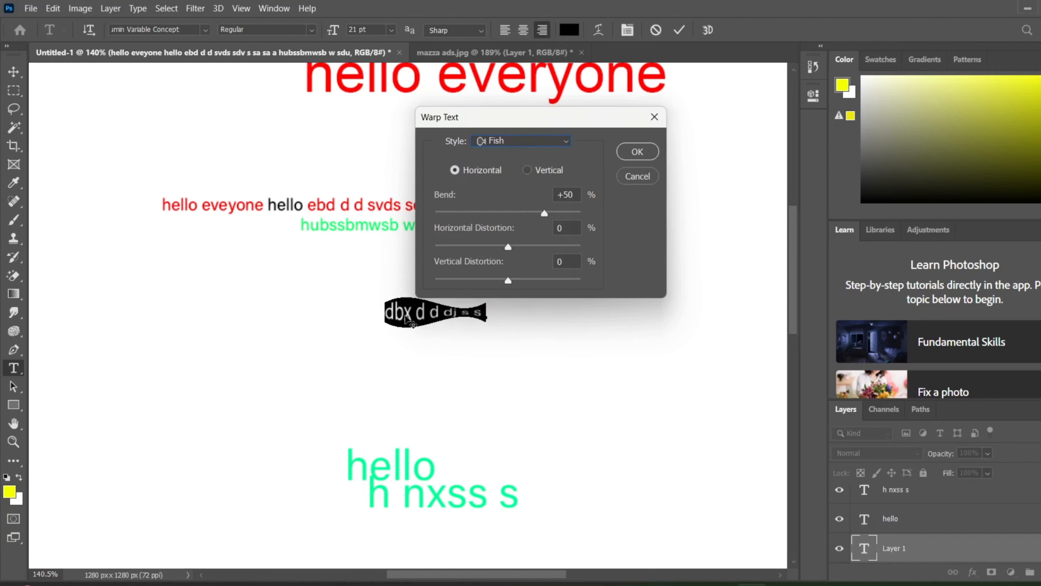
click(639, 152)
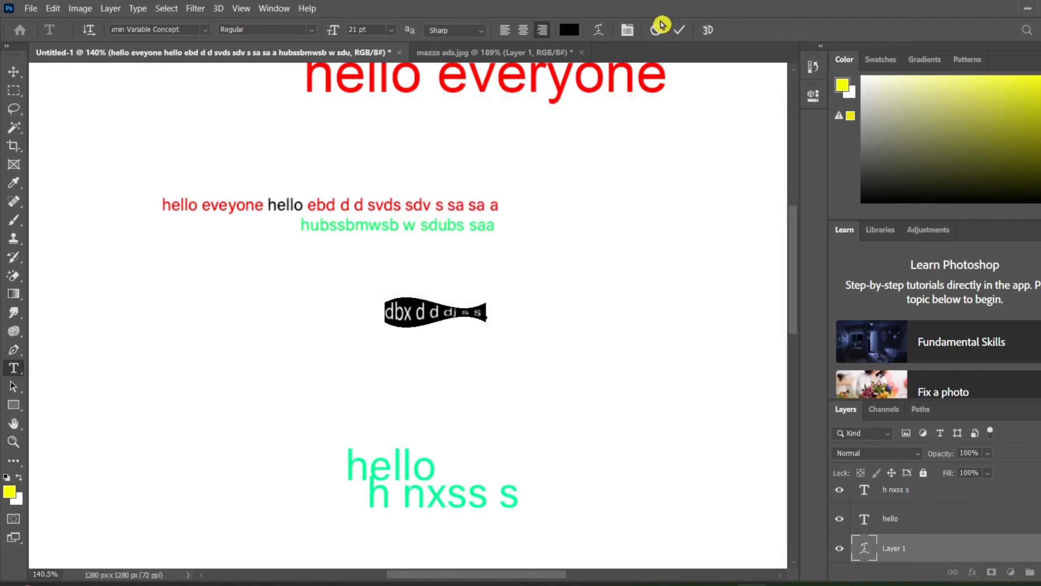
click(680, 30)
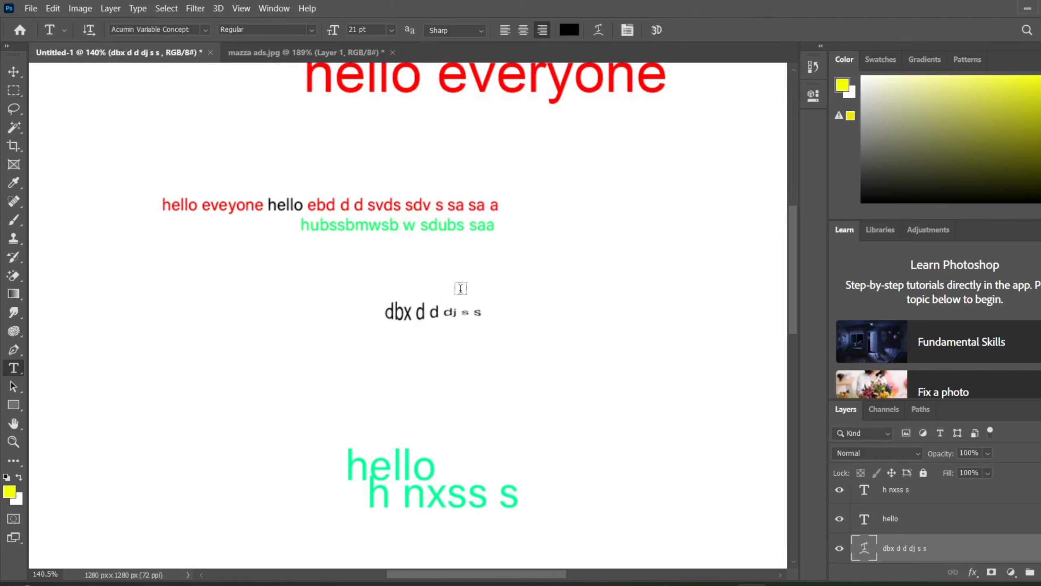
Add a separate "hello" text in the canvas's left area, replacing the placeholder, and set its size to 53 pt
click(201, 369)
key(Num_Lock)
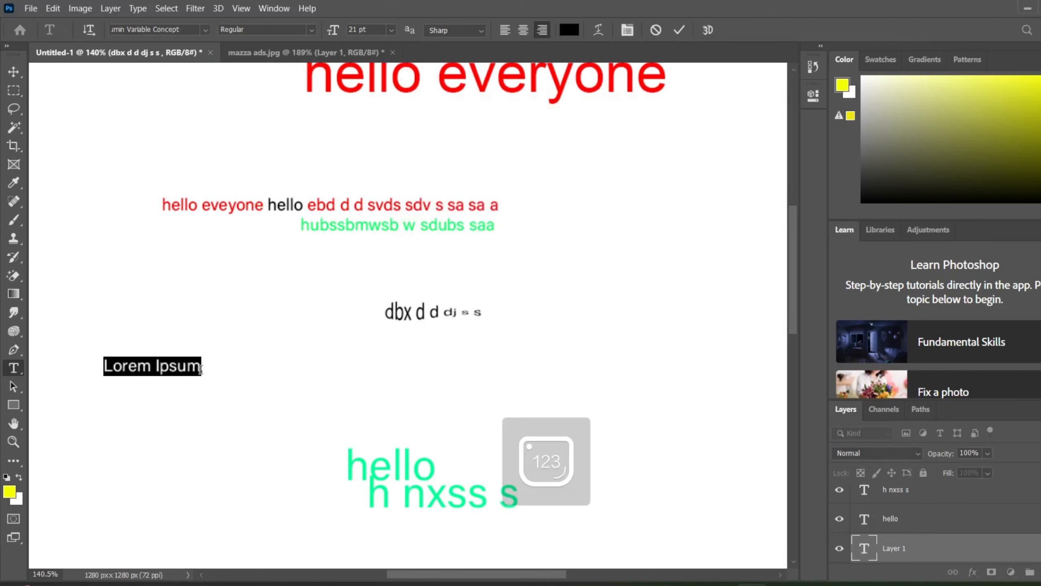
key(End)
key(BackSpace)
key(BackSpace)
key(BackSpace)
key(BackSpace)
key(BackSpace)
key(BackSpace)
key(BackSpace)
key(BackSpace)
key(BackSpace)
key(BackSpace)
key(BackSpace)
text(hello)
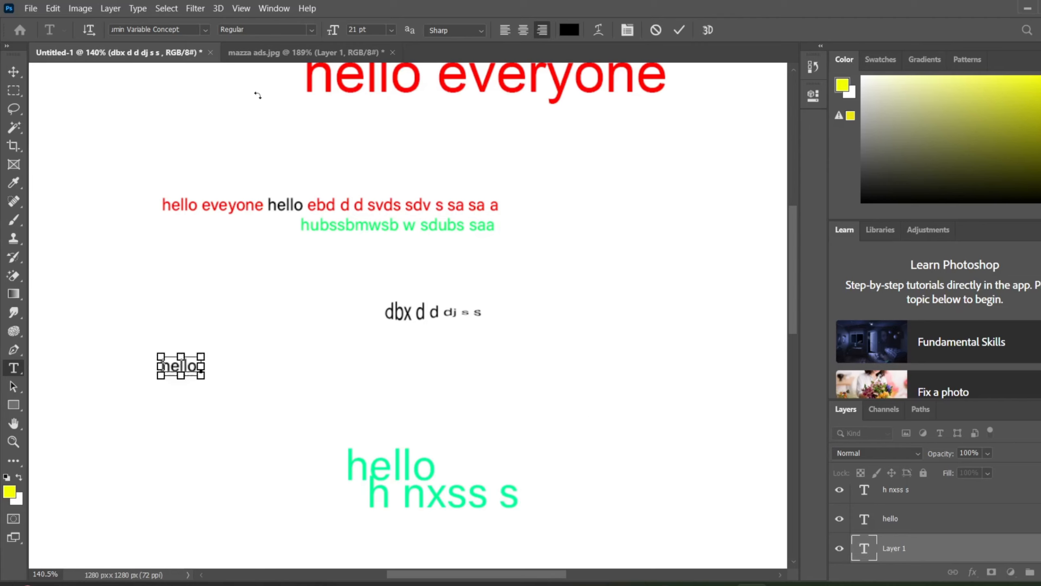
key(ctrl+a)
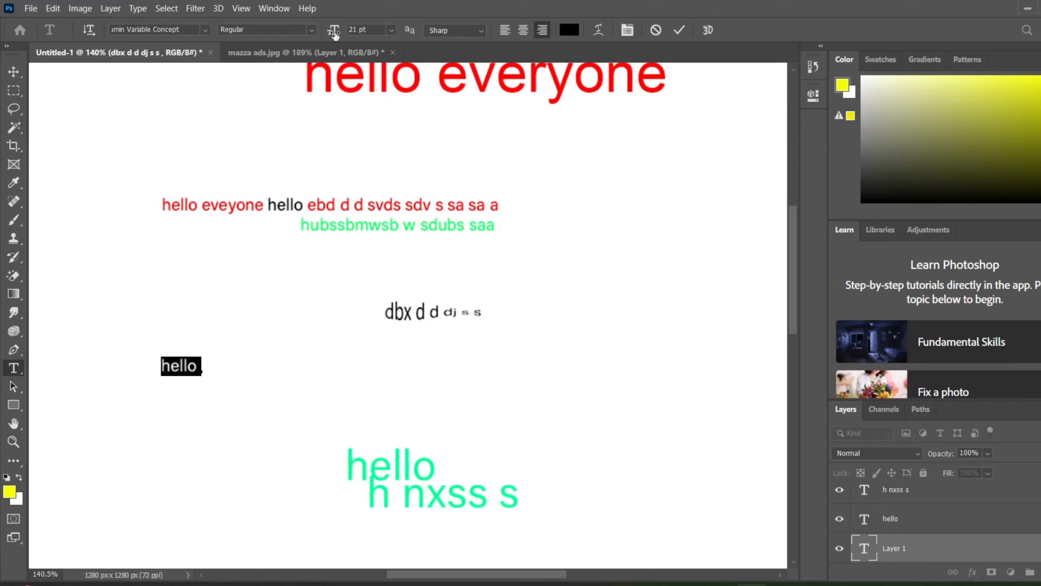
drag(334, 32, 361, 33)
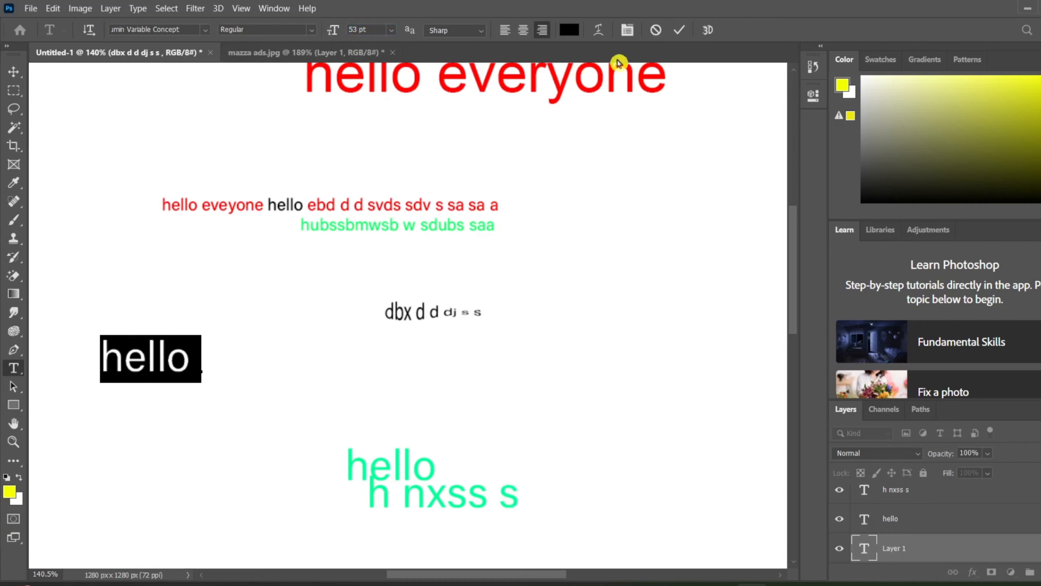
Warp the new "hello" text with the Flag style, bend +32% and horizontal distortion -5%, and commit the edit
click(597, 31)
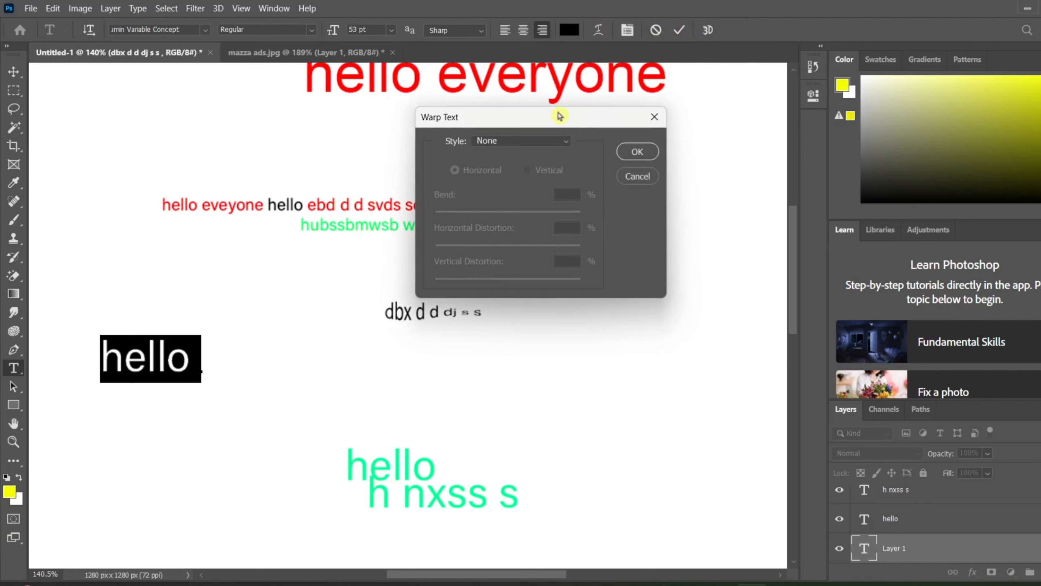
click(560, 142)
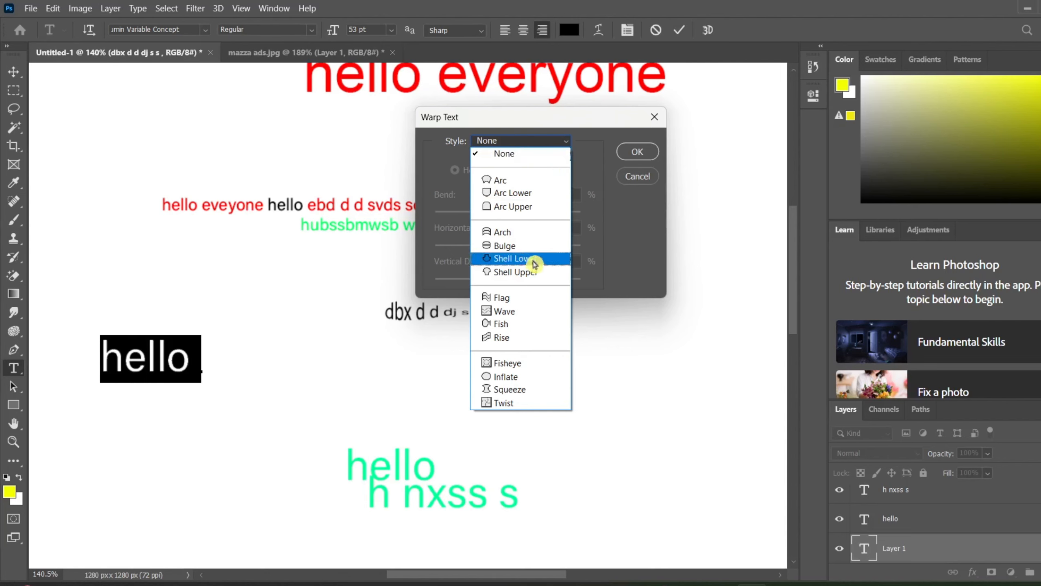
click(519, 304)
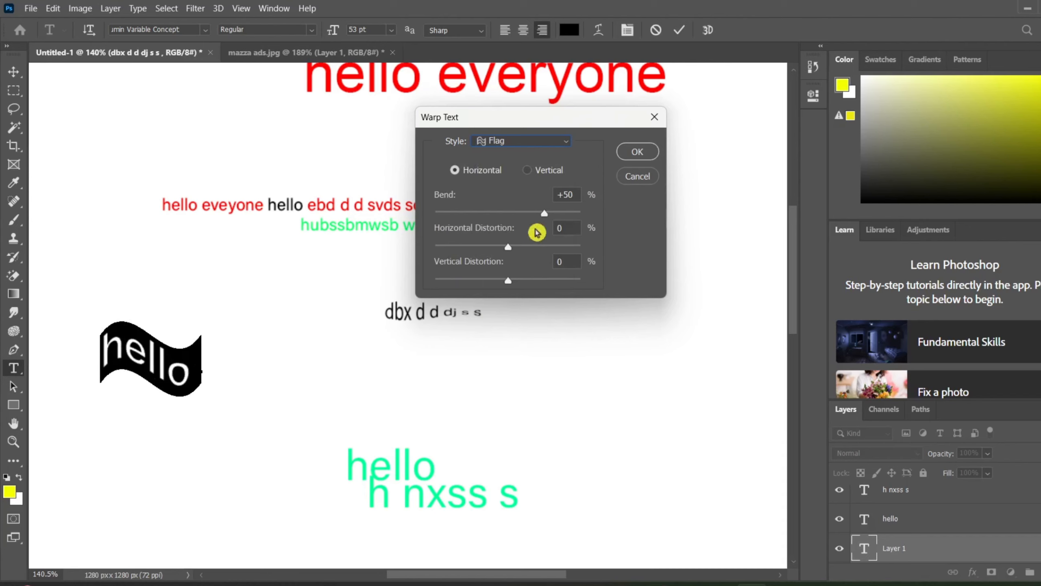
drag(545, 213, 506, 260)
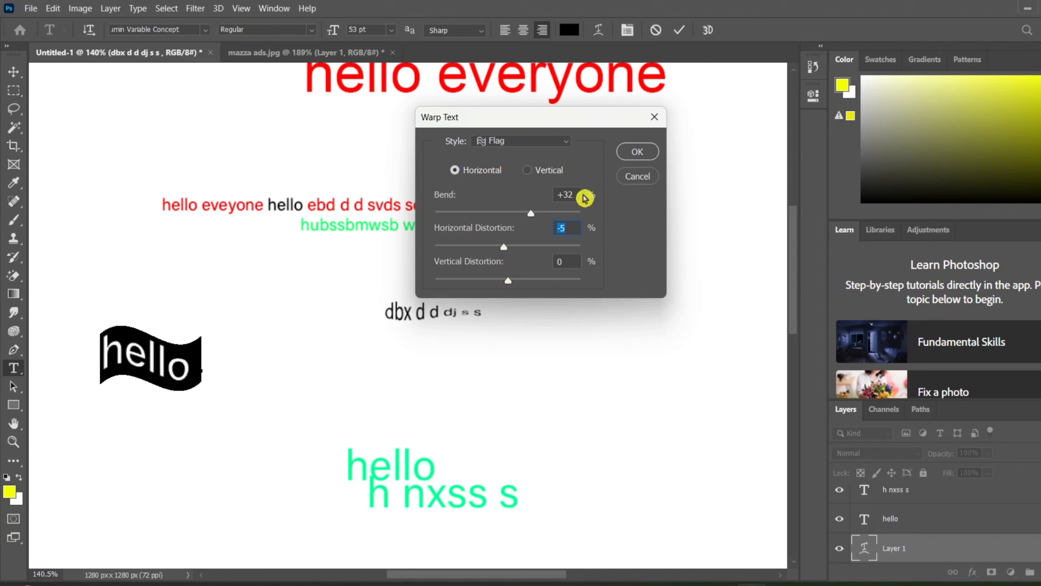
click(635, 152)
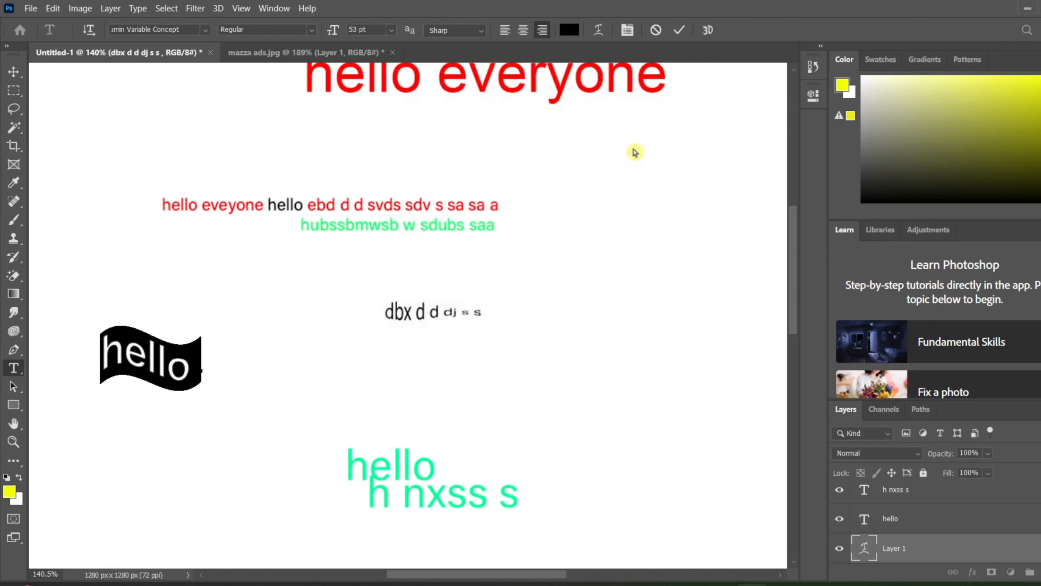
click(679, 30)
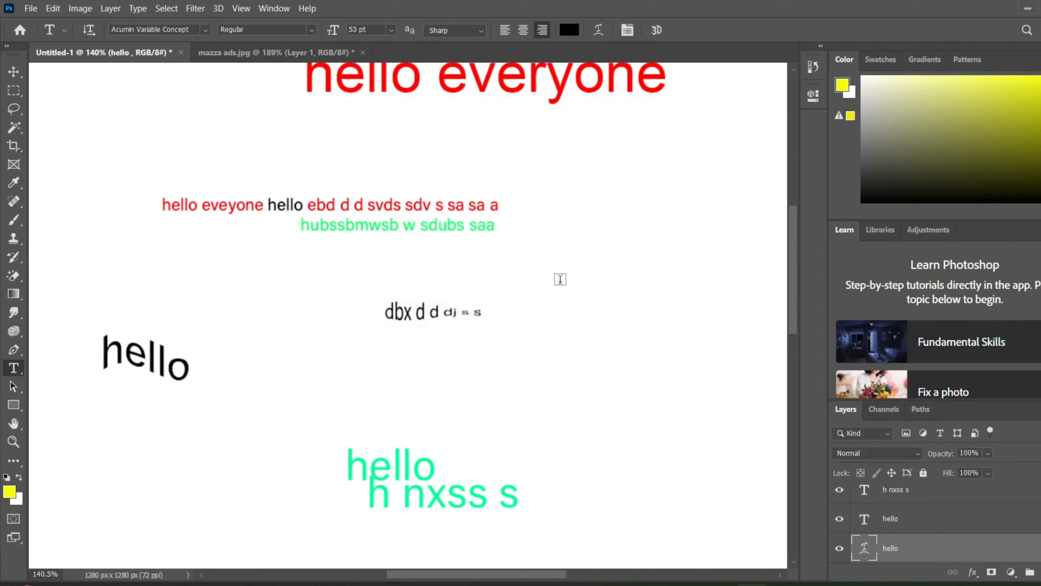
Place a Lorem Ipsum placeholder text just above the fish-warped line and try the Inflate warp style on it
click(560, 279)
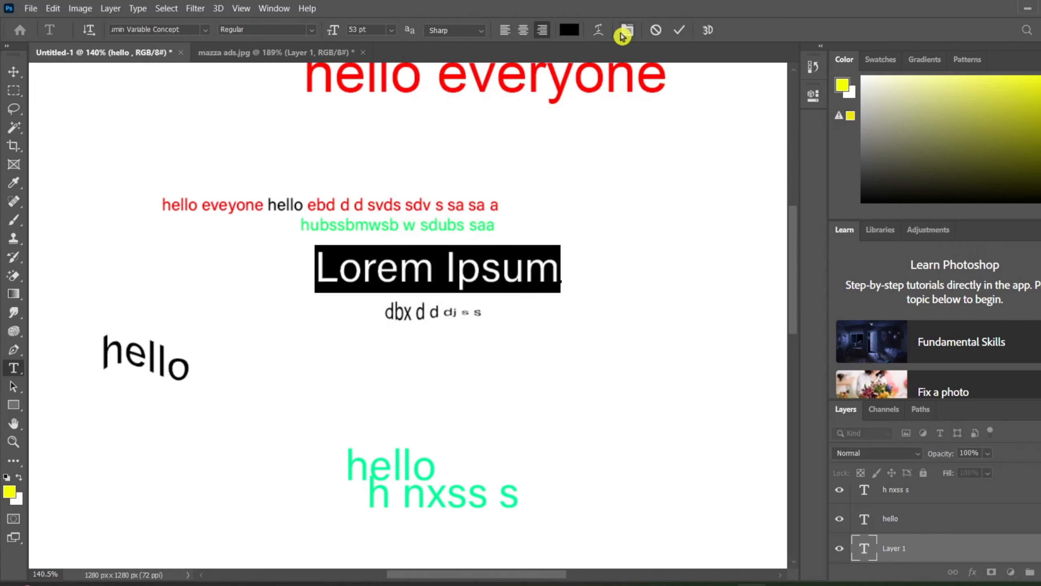
click(596, 38)
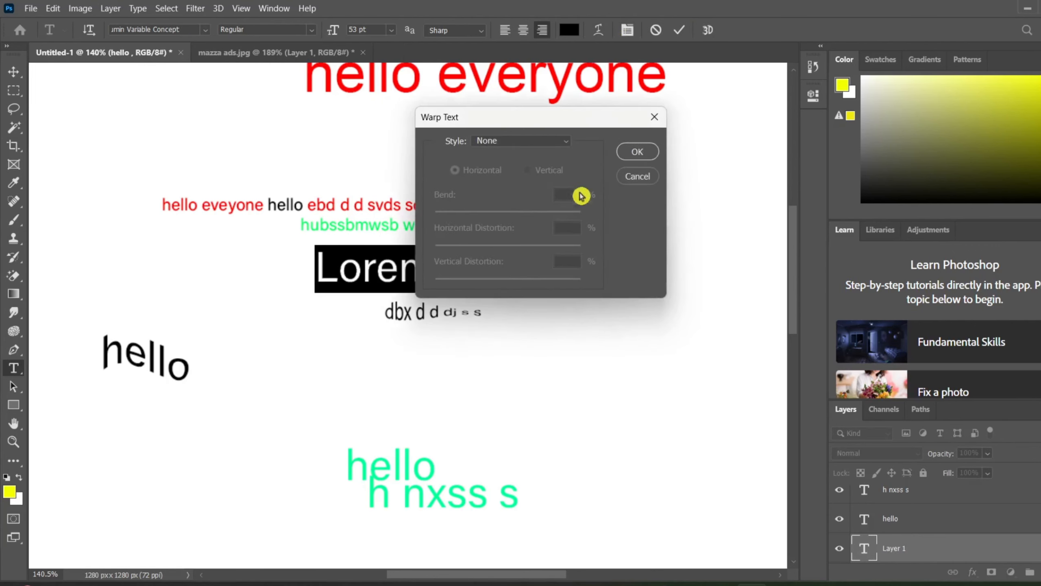
click(565, 141)
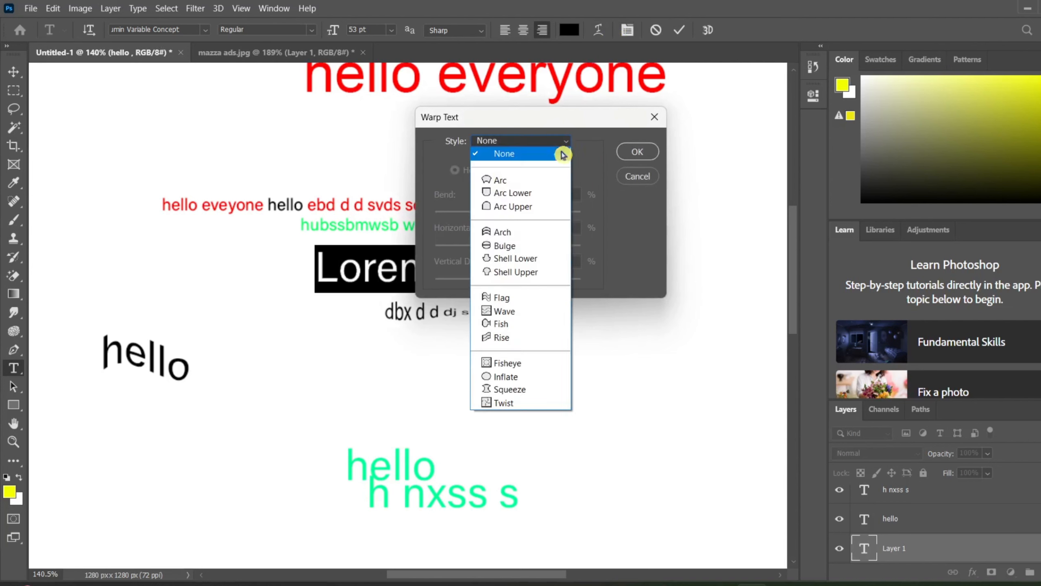
click(518, 382)
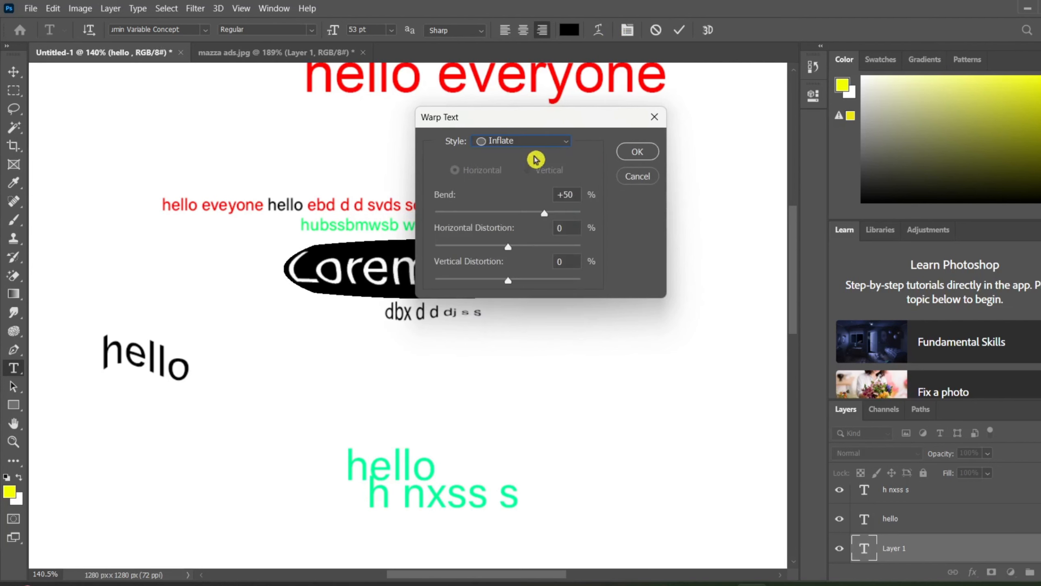
Apply the Arch warp style to the Lorem Ipsum text, move it to the lower right of the fish-warped line and commit
click(569, 147)
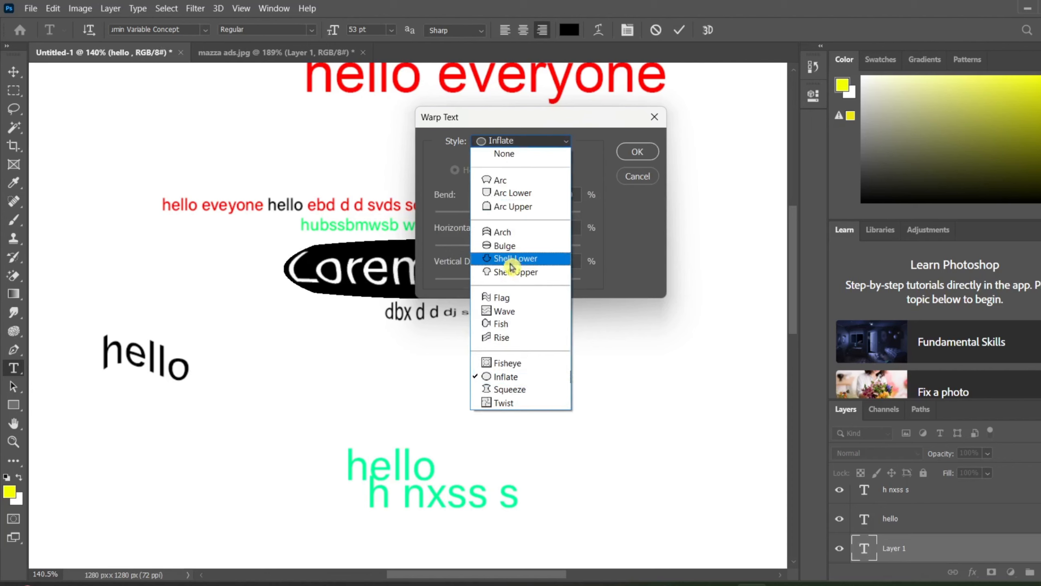
click(515, 232)
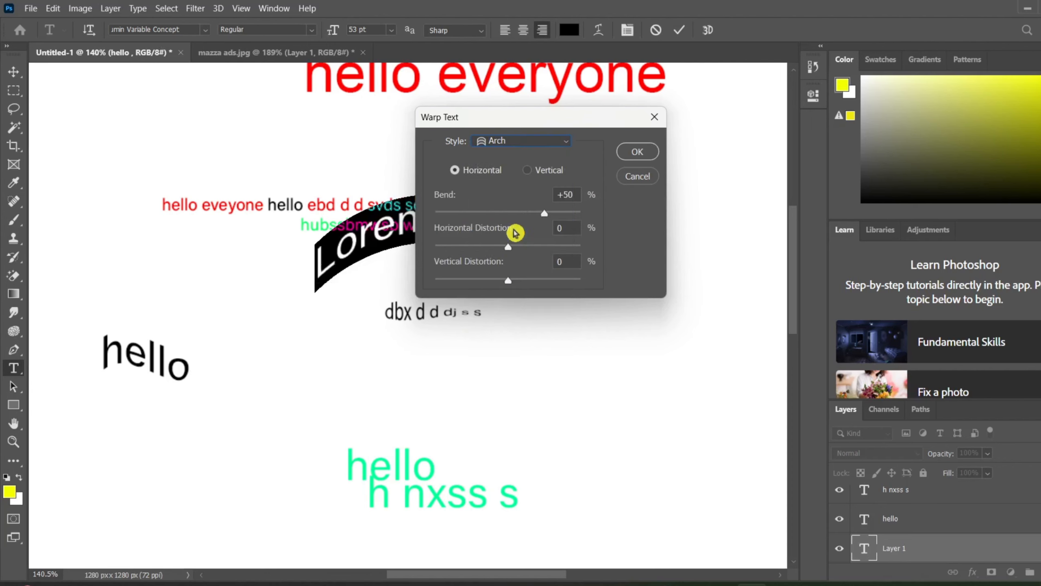
click(631, 151)
drag(513, 275, 669, 394)
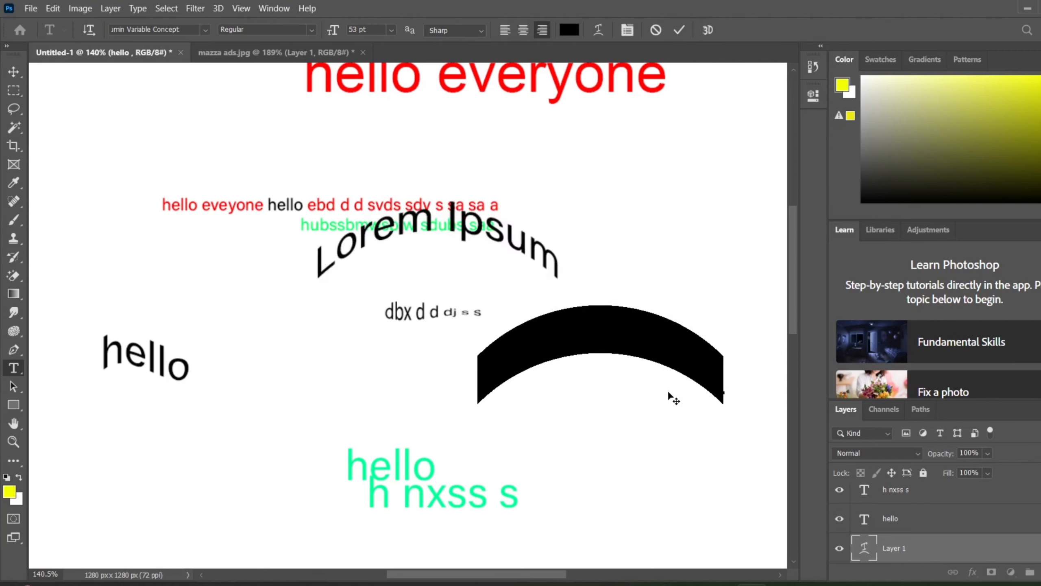
click(679, 31)
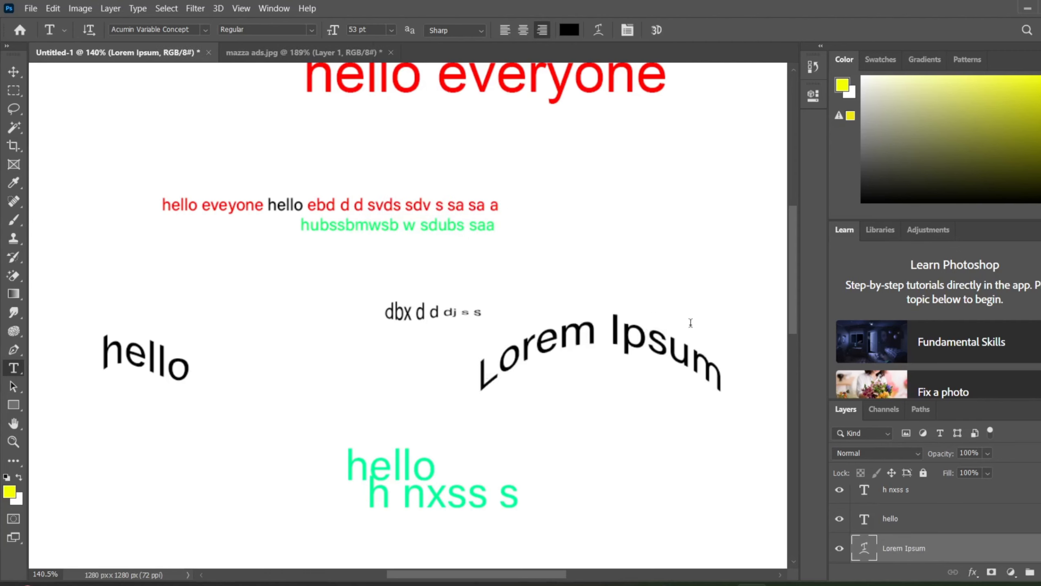
Reopen the arched Lorem Ipsum text for editing and shift it slightly down and to the right
click(481, 367)
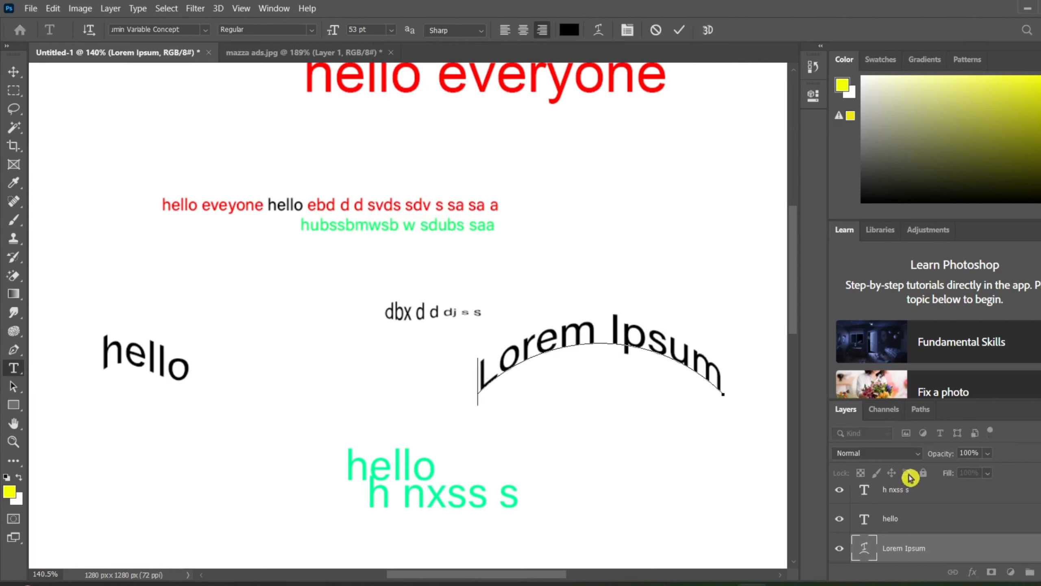
key(ctrl)
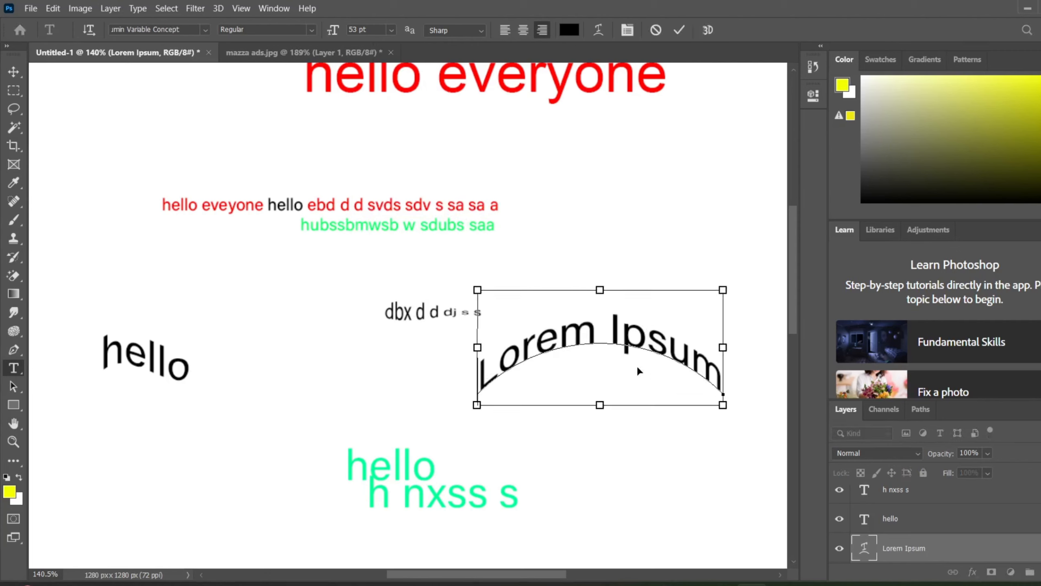
mouse_move(627, 377)
mouse_down()
mouse_move(622, 445)
mouse_move(647, 502)
mouse_move(620, 450)
mouse_move(631, 393)
mouse_up()
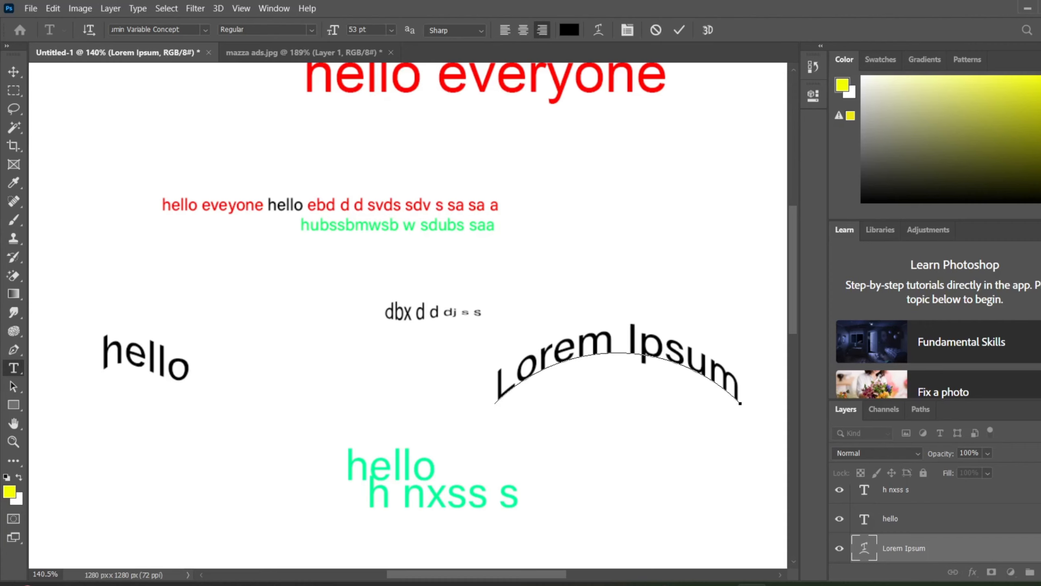
Duplicate the Lorem Ipsum text layer in place and select the original layer beneath the copy
scroll(935, 519, down, 3)
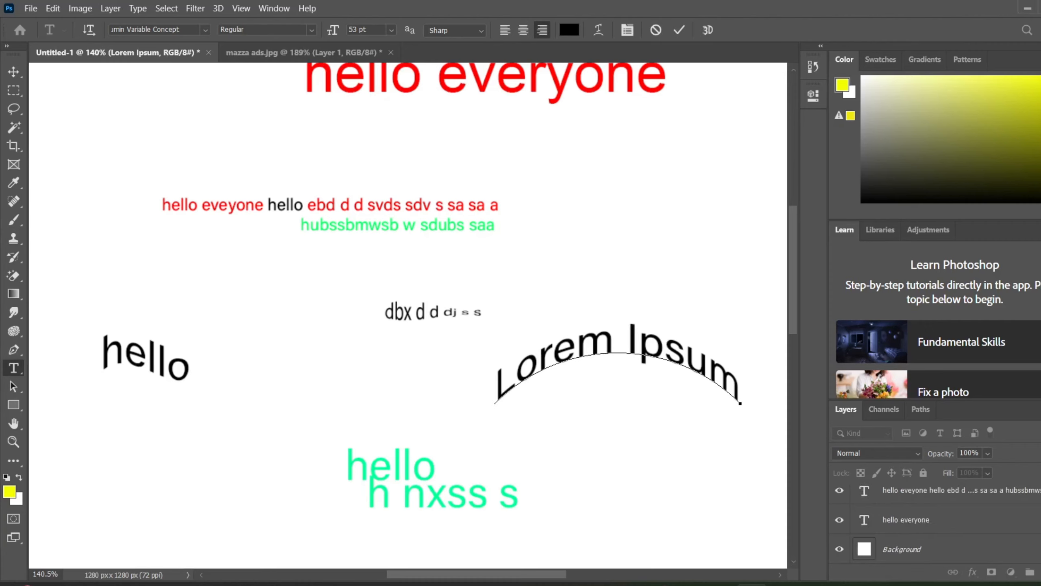
scroll(970, 507, up, 3)
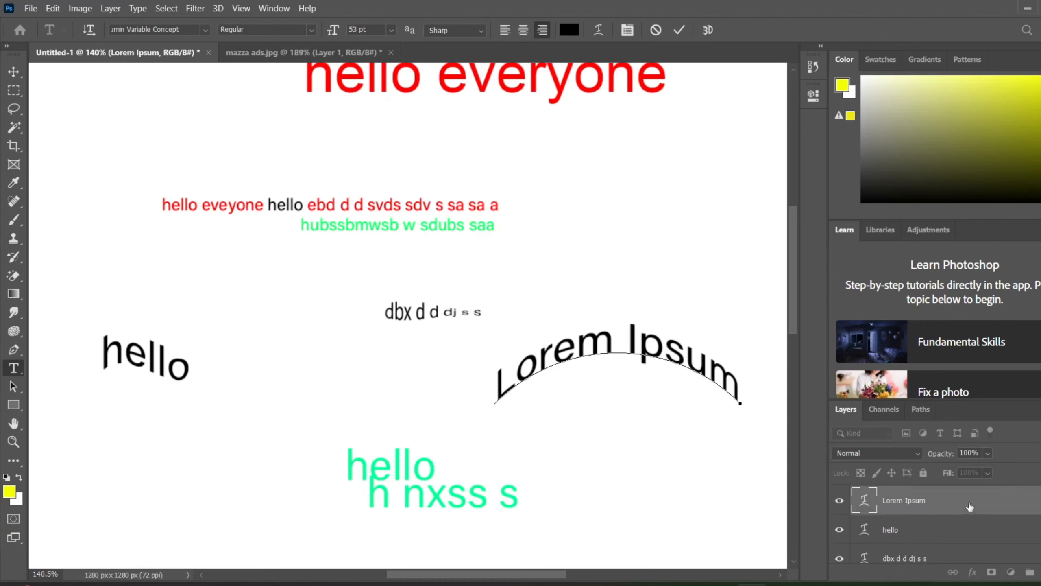
click(969, 509)
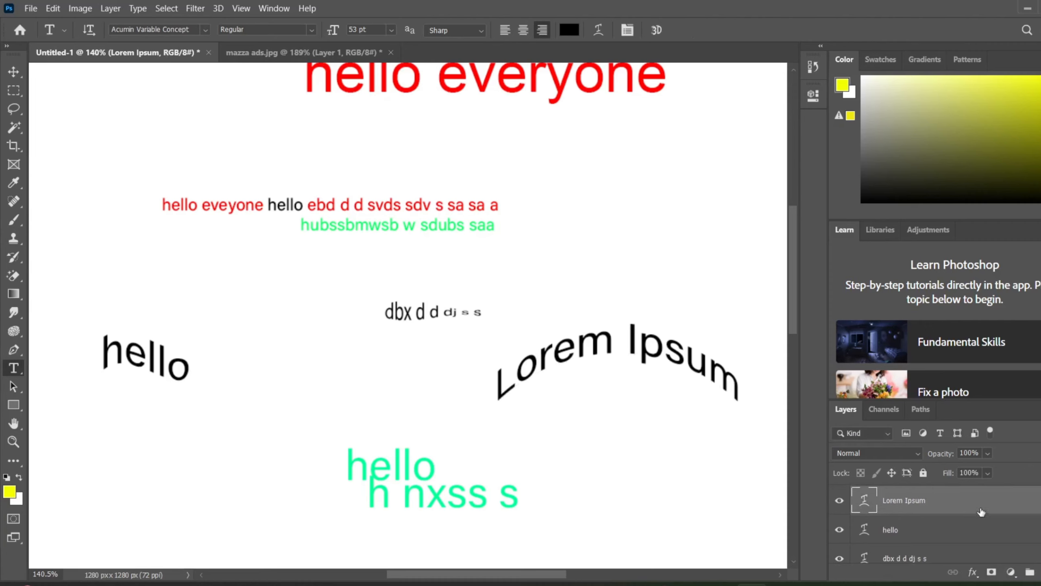
key(ctrl+j)
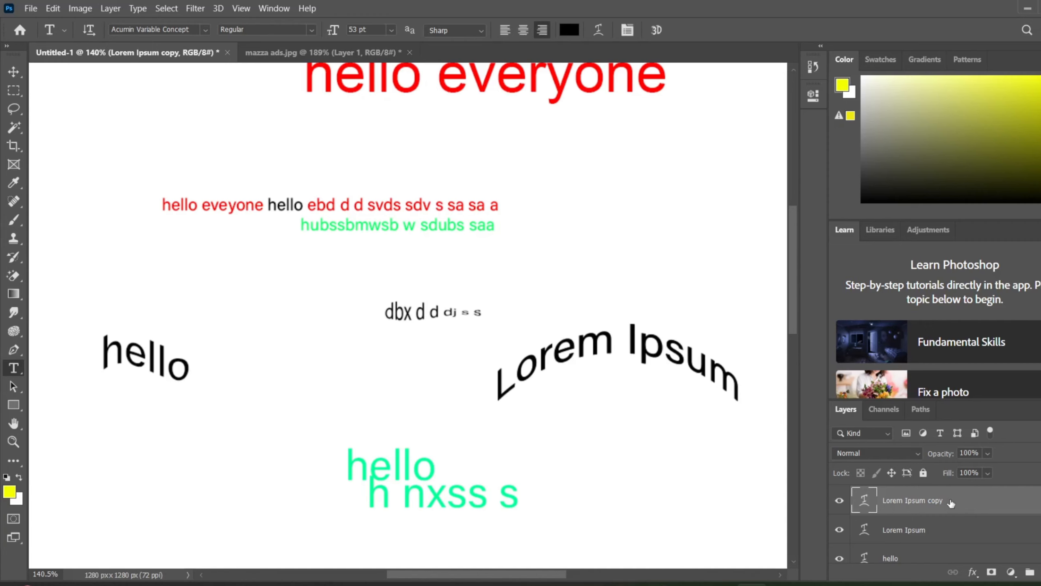
click(903, 543)
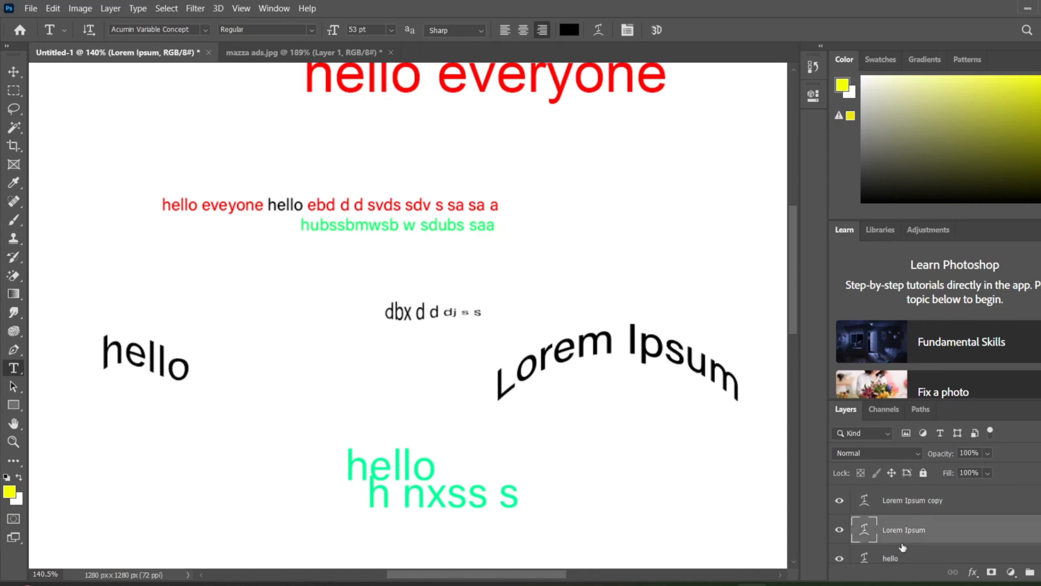
Move the Lorem Ipsum copy just below the arched original, duplicate it again, and undo a trial shift of the new copy
click(840, 530)
click(13, 72)
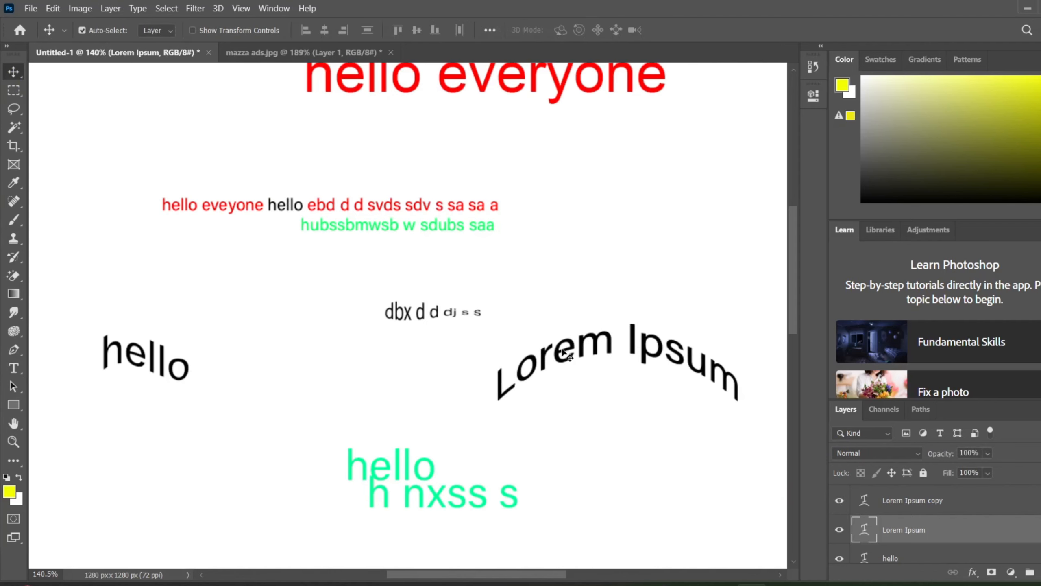
drag(563, 353, 583, 415)
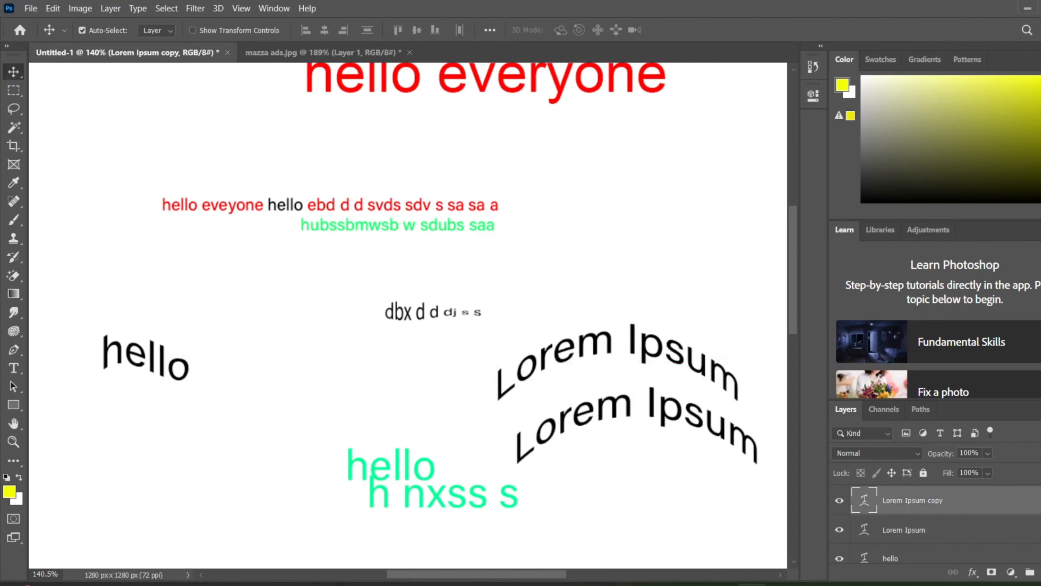
key(ctrl+j)
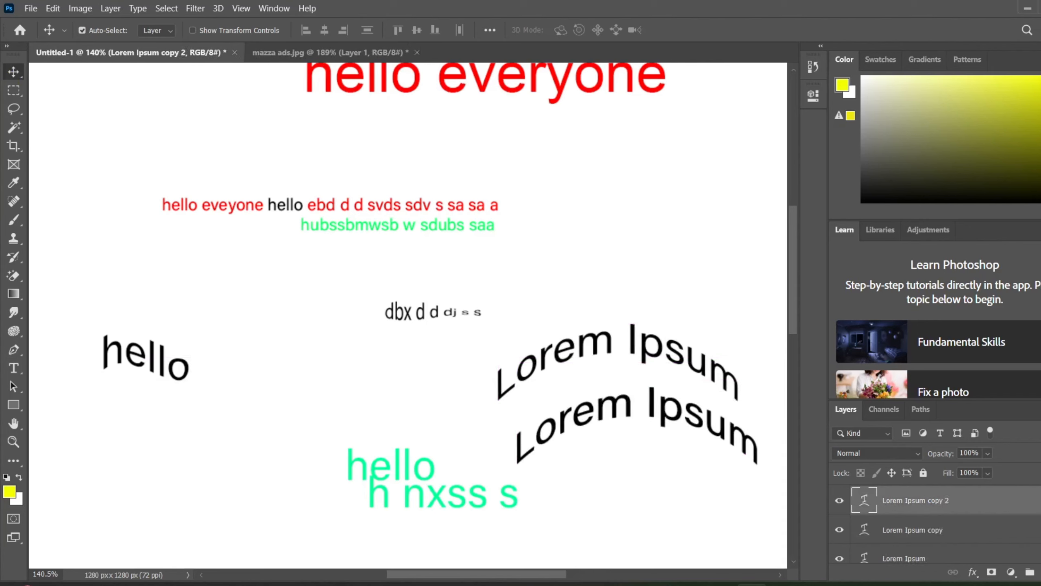
drag(677, 409, 674, 471)
key(ctrl+z)
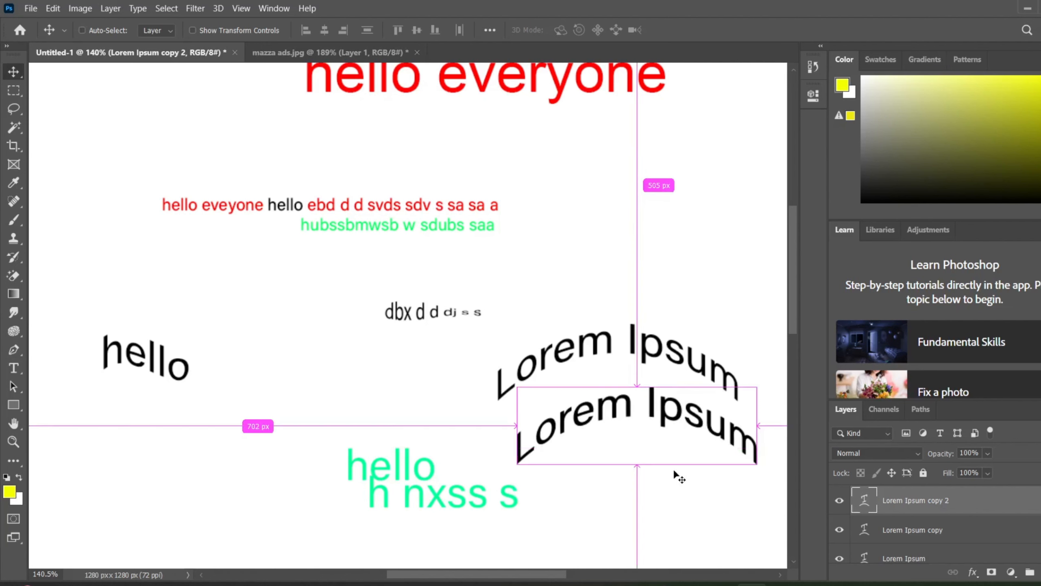
Flip the newest Lorem Ipsum copy upside down beneath the others, commit, and move the middle copy up below the red heading
double_click(656, 411)
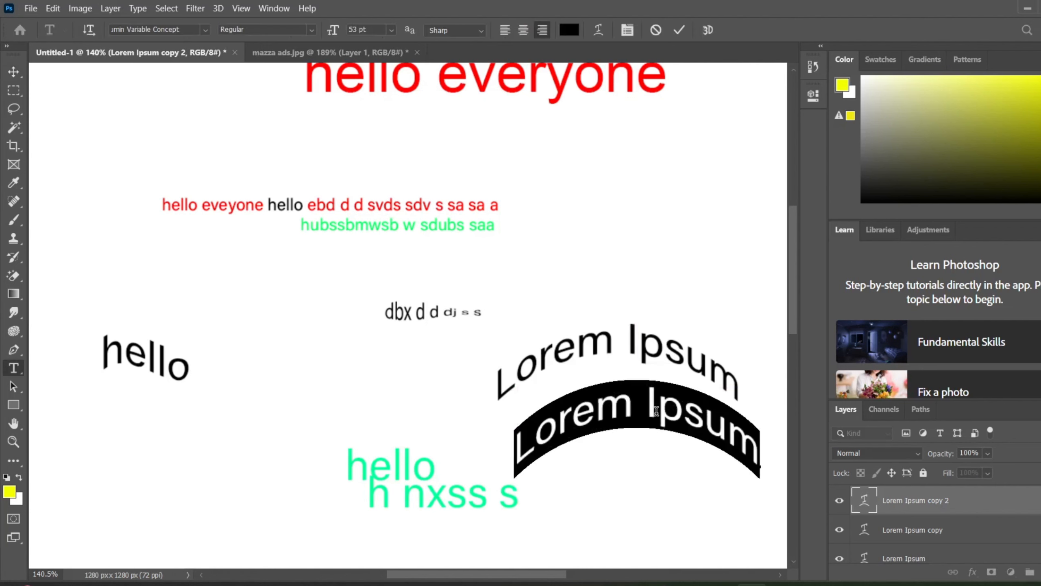
double_click(656, 411)
key(ctrl)
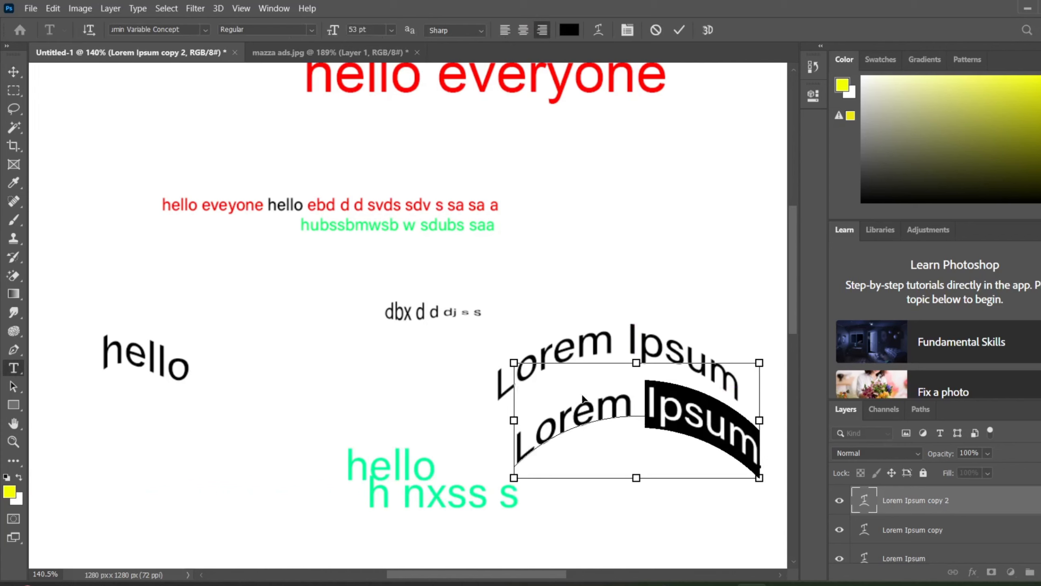
drag(761, 352, 487, 511)
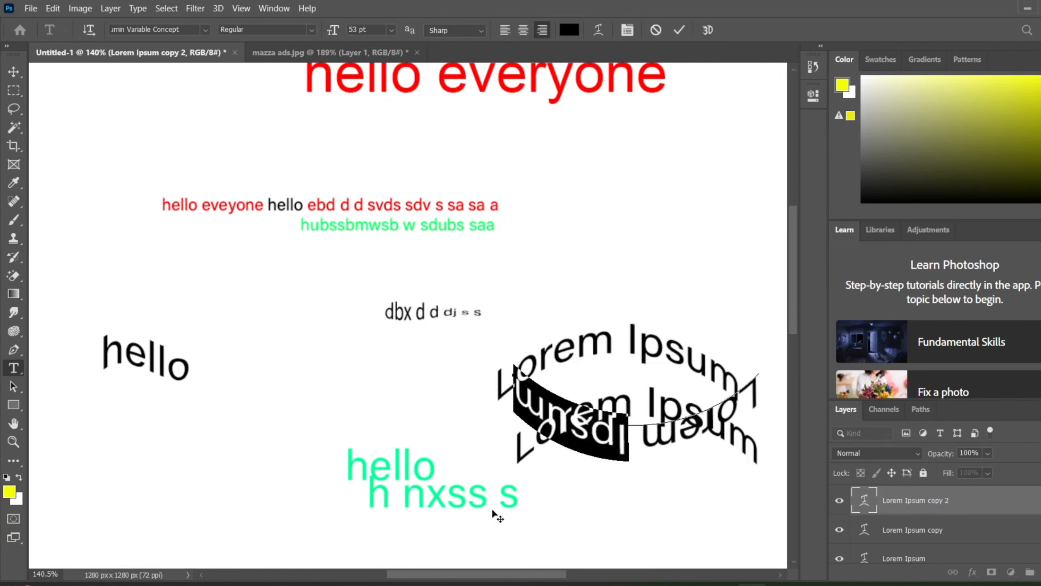
drag(649, 481, 635, 522)
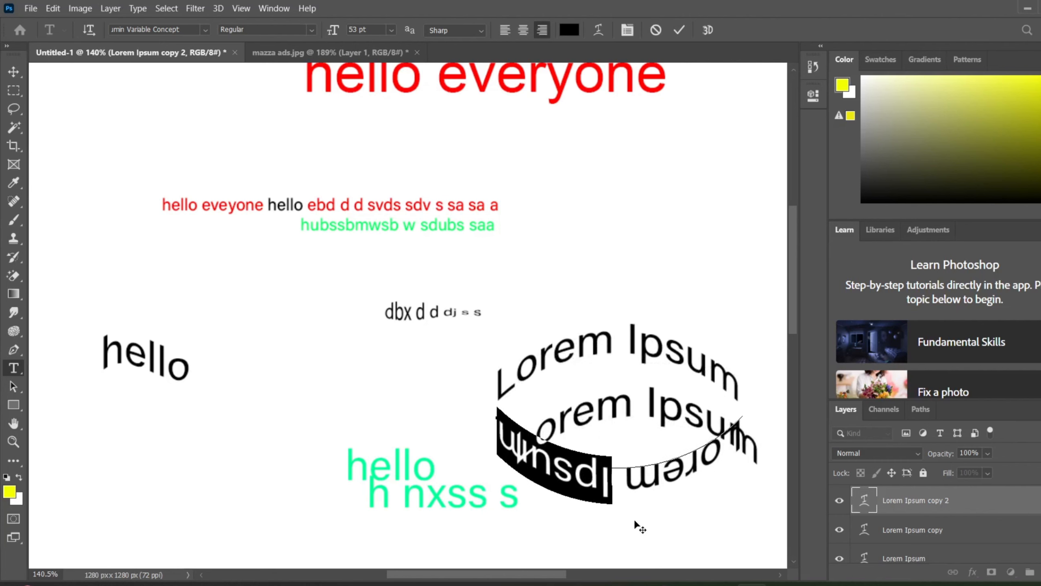
mouse_move(638, 418)
mouse_down()
mouse_move(637, 399)
mouse_move(646, 425)
mouse_up()
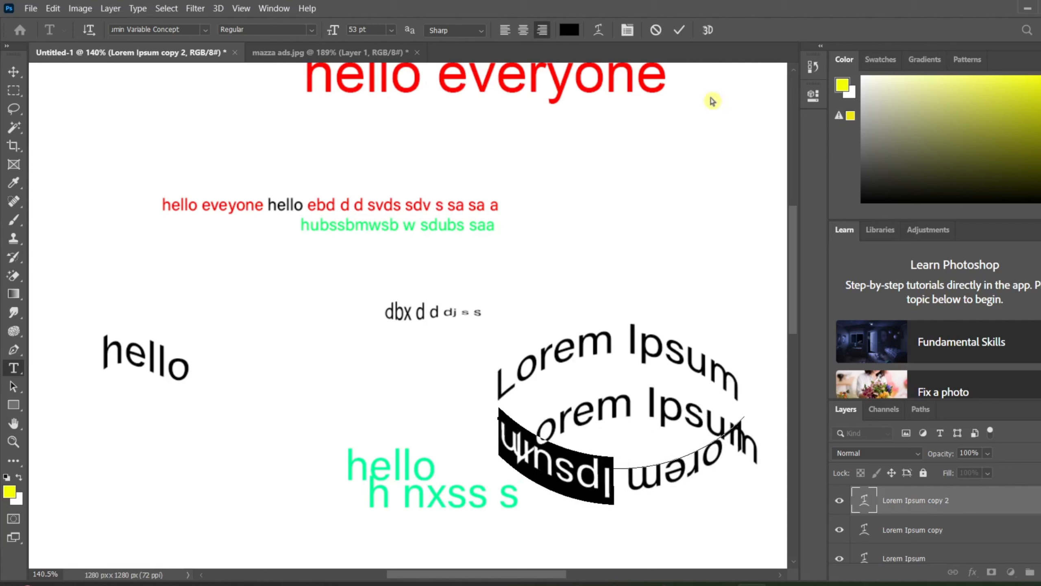
click(680, 34)
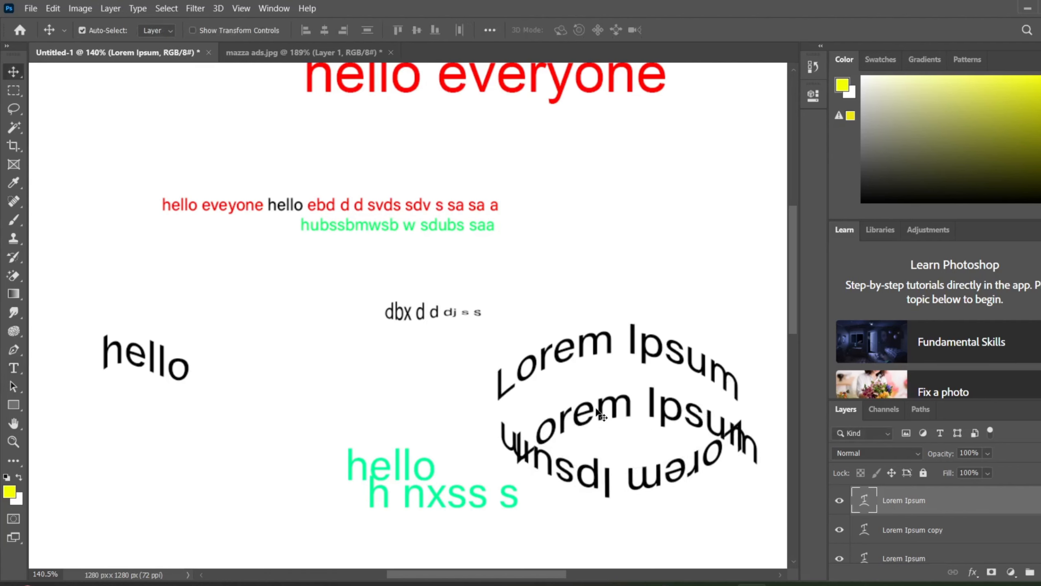
drag(600, 415, 601, 136)
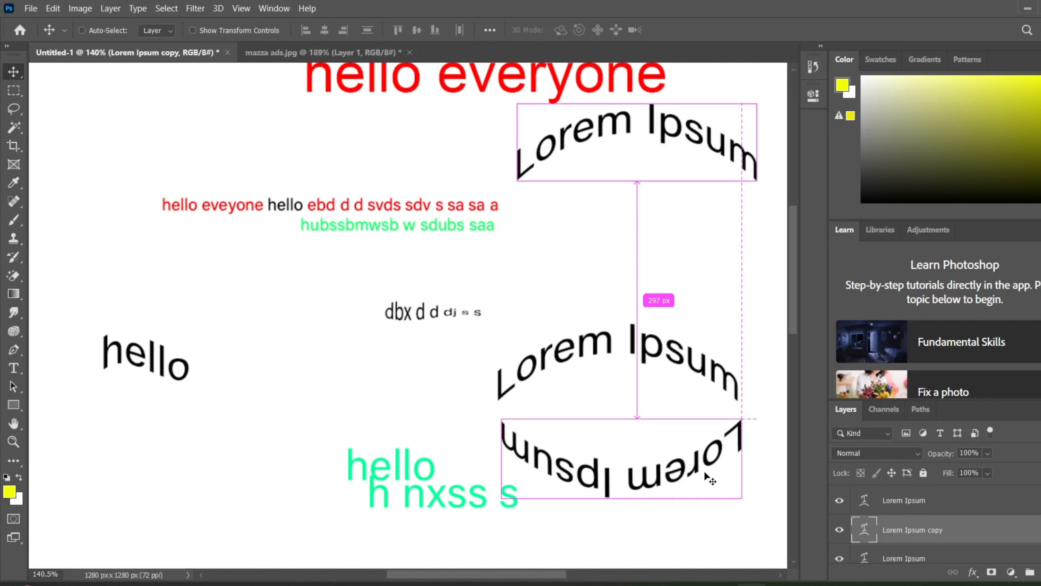
Undo the Lorem Ipsum duplications, the flip and the moves, back to the single arched text
key(ctrl+z)
key(ctrl+z)
key(ctrl+z)
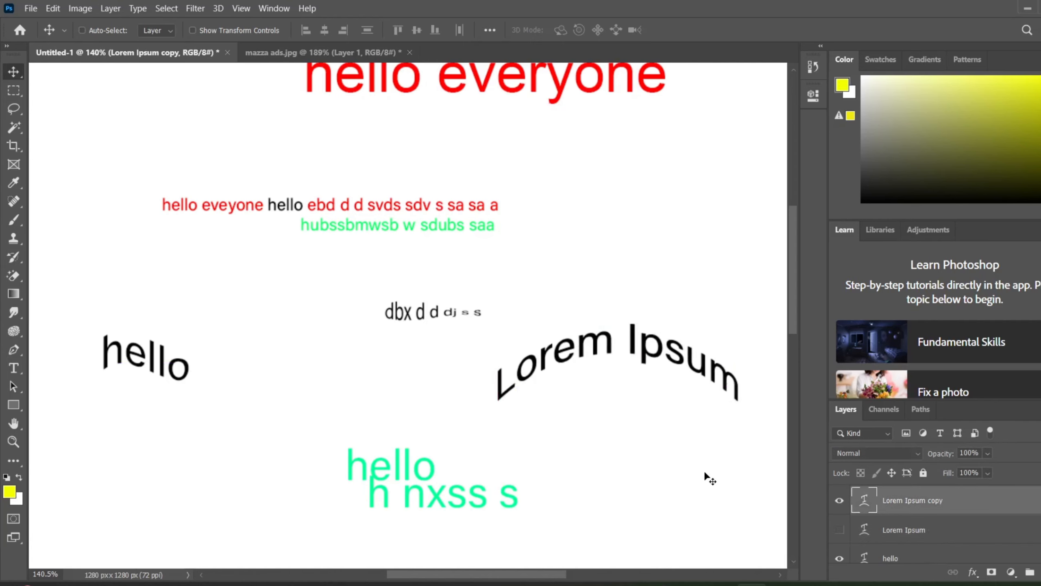
key(ctrl+z)
key(ctrl+z)
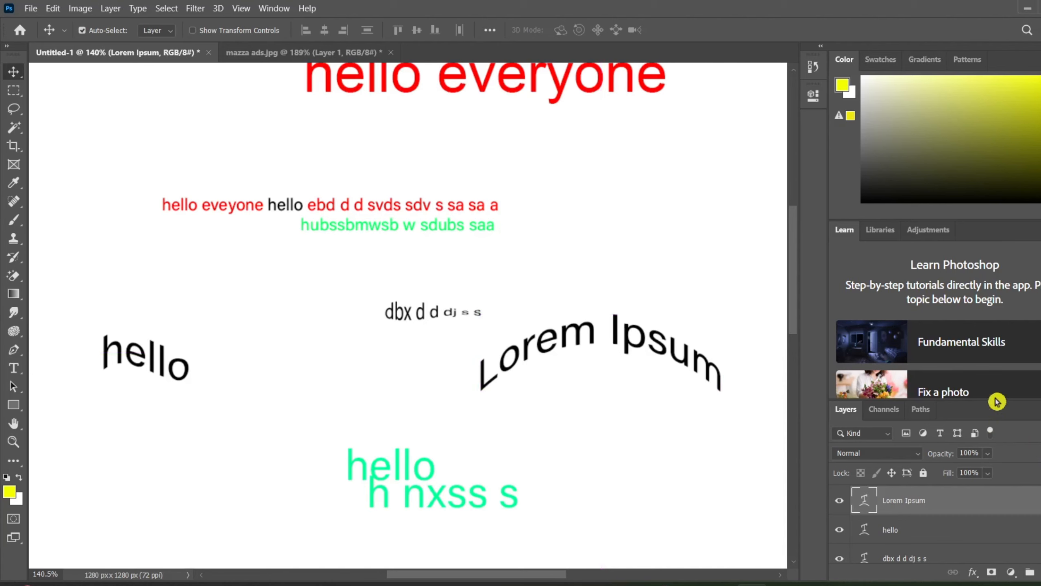
Enlarge the layer list and select the three warped text layers Lorem Ipsum, hello and dbx d d dj s s
drag(986, 401, 987, 327)
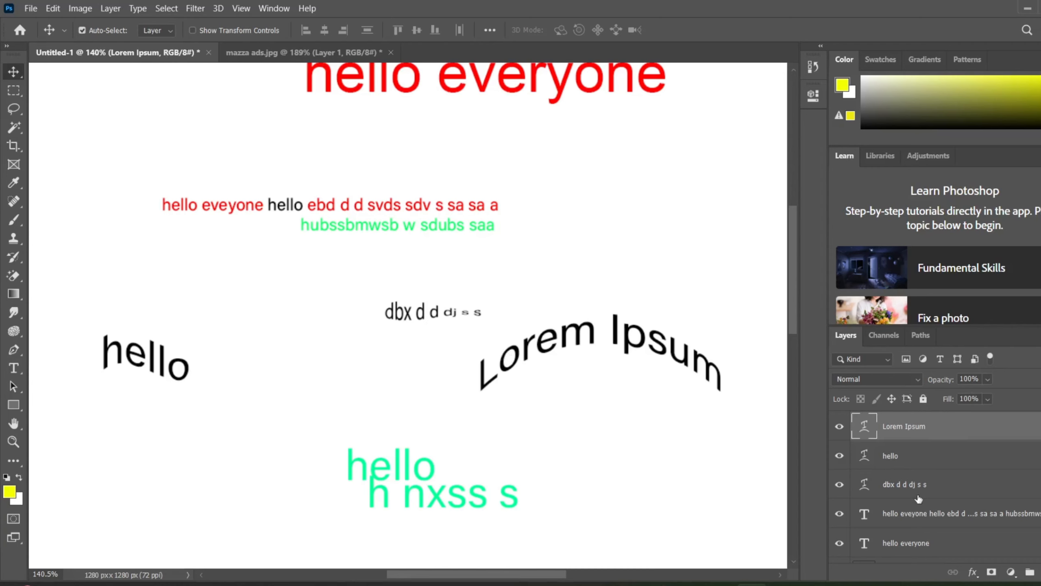
click(948, 410)
shift+click(909, 486)
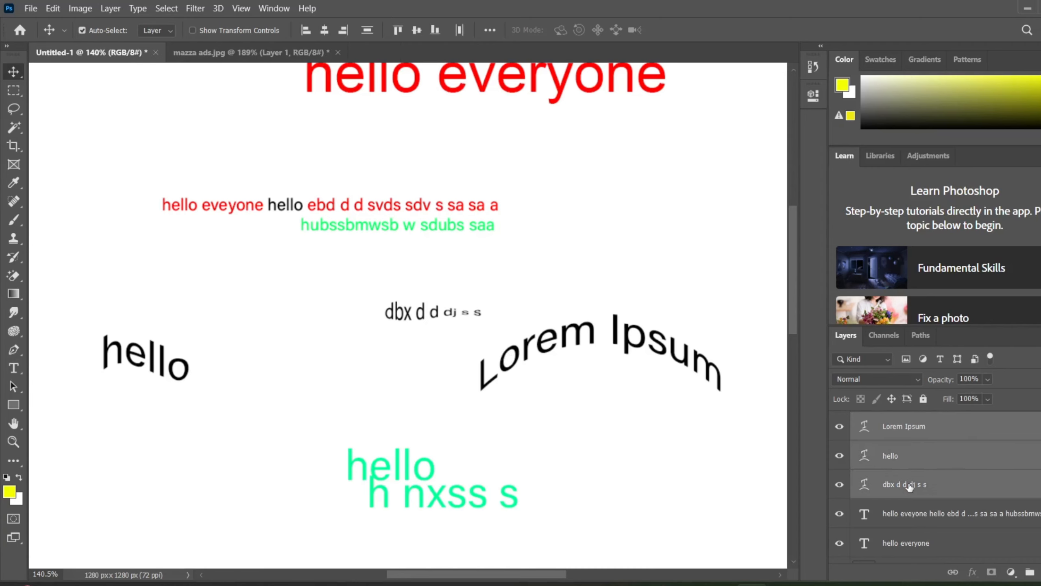
Try merging the three selected warped text layers into one and undo the merge
key(ctrl)
key(ctrl+e)
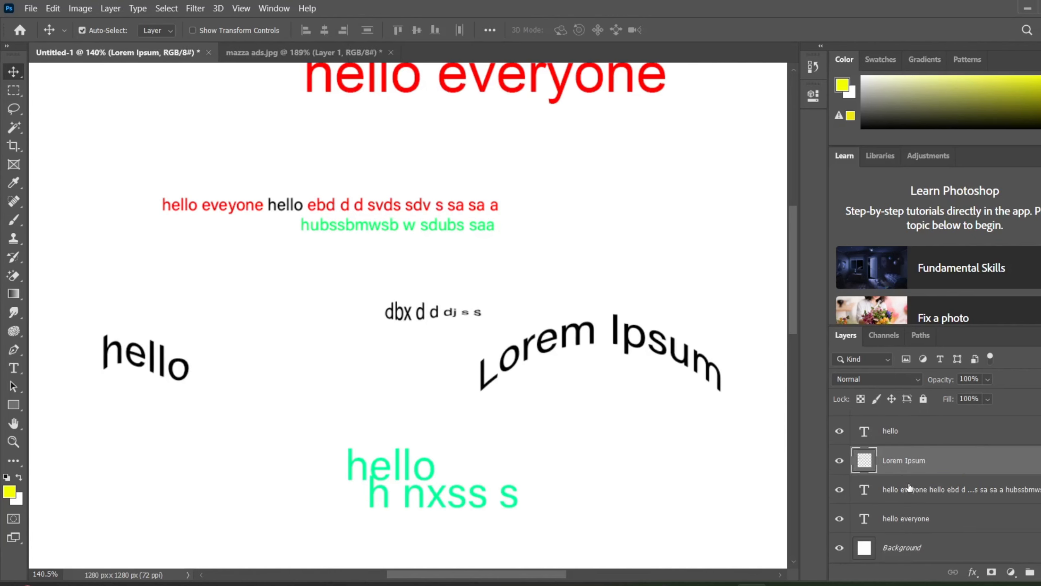
key(ctrl)
key(ctrl+z)
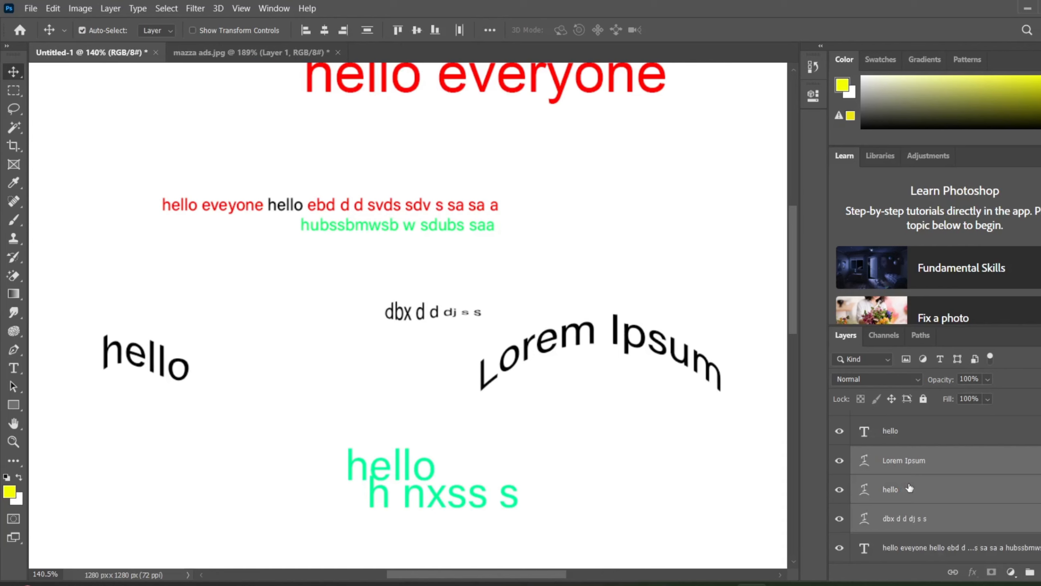
Group the three selected warped text layers, expand the group to check its layers, and collapse it again
key(ctrl)
key(ctrl+g)
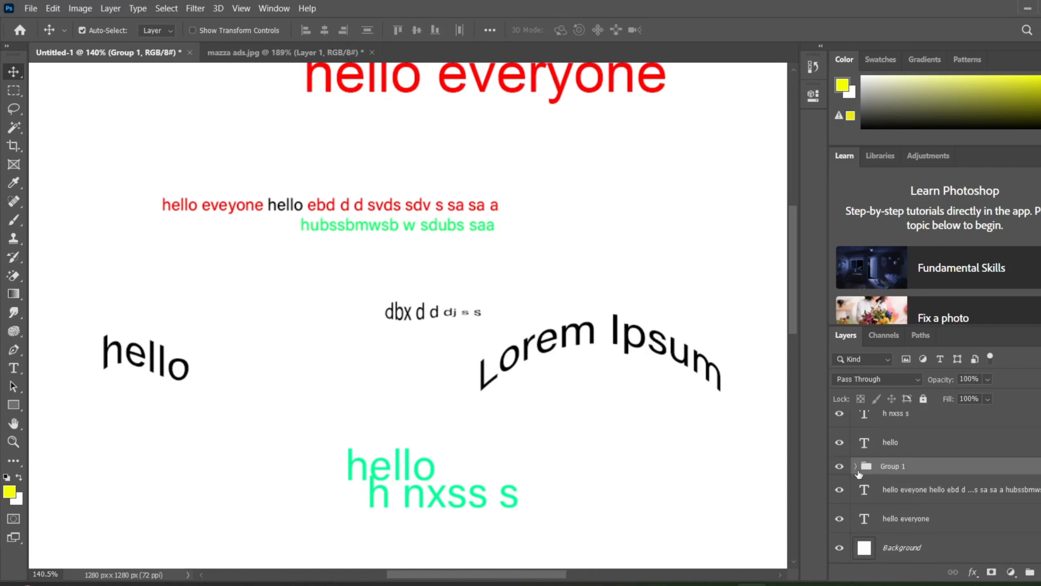
click(855, 466)
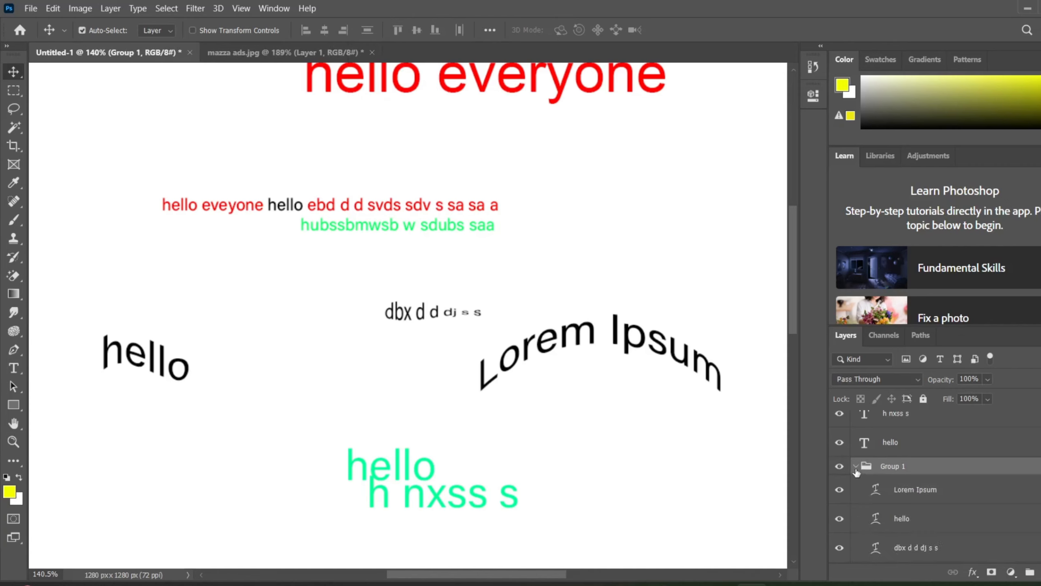
click(856, 469)
click(856, 470)
scroll(910, 451, down, 3)
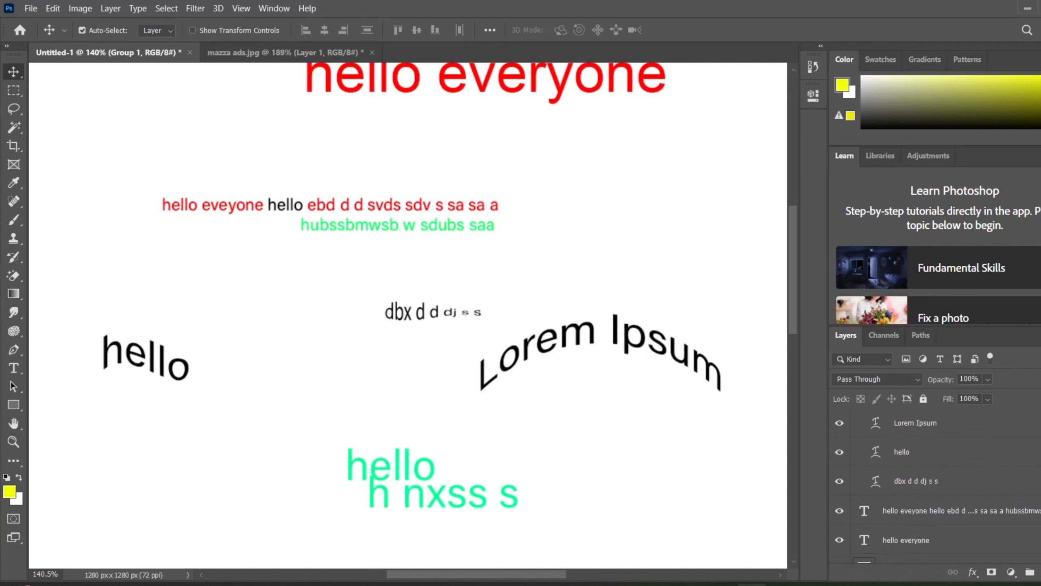
scroll(910, 452, up, 4)
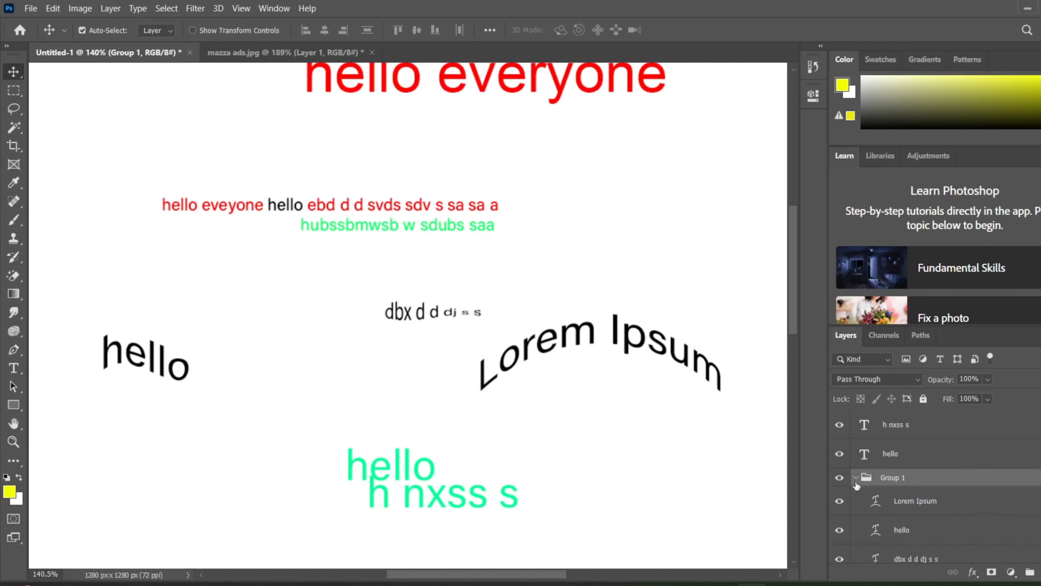
click(856, 478)
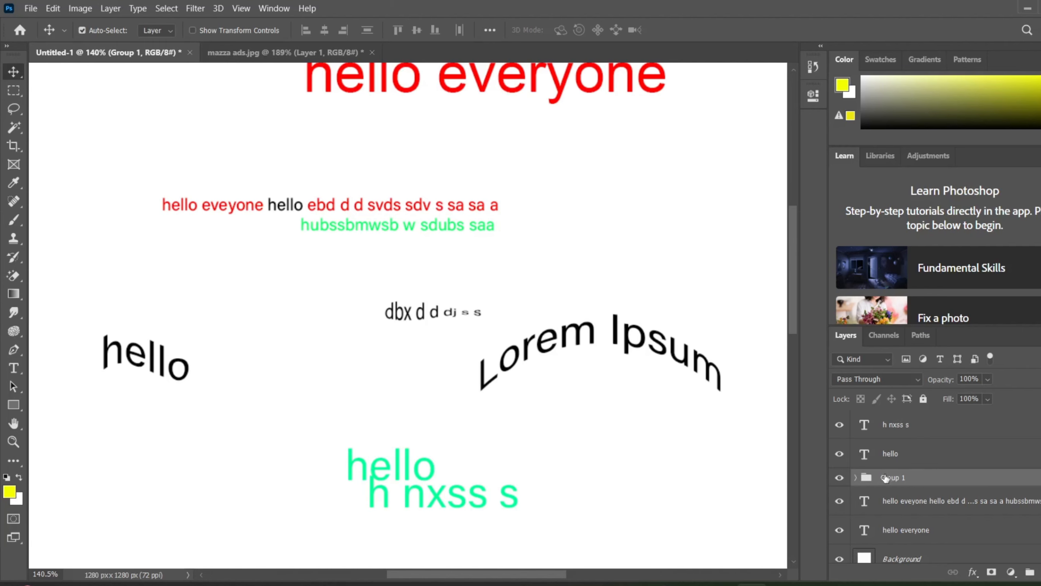
Delete the group of warped texts together with its contents
scroll(706, 400, down, 1)
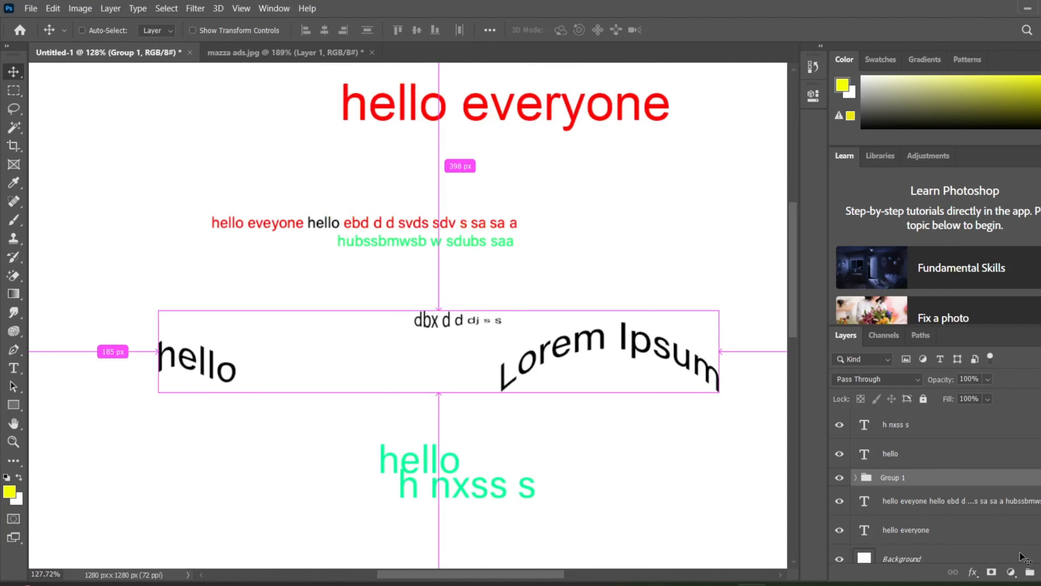
scroll(1021, 553, down, 1)
key(Delete)
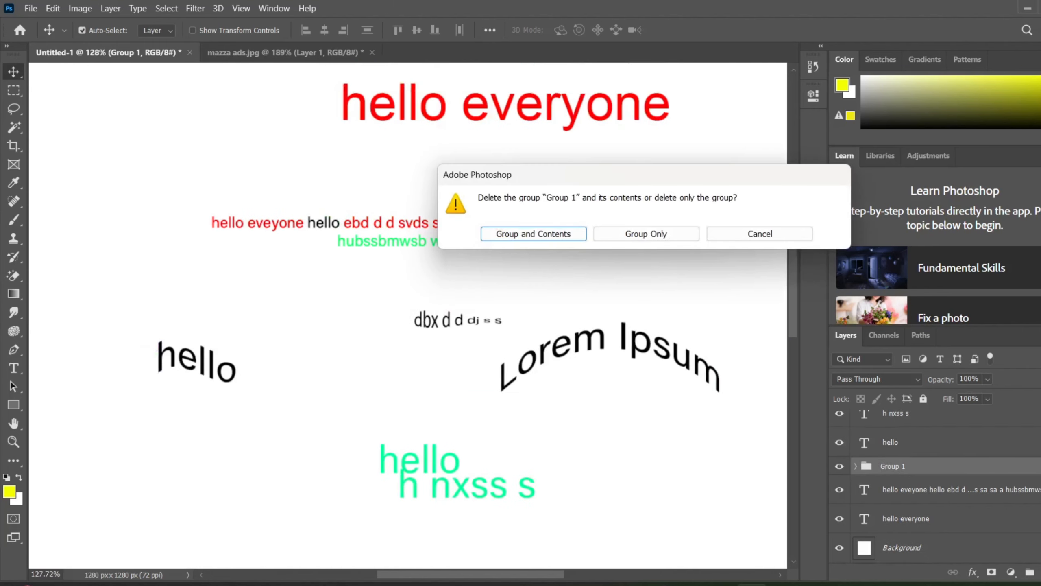
click(542, 238)
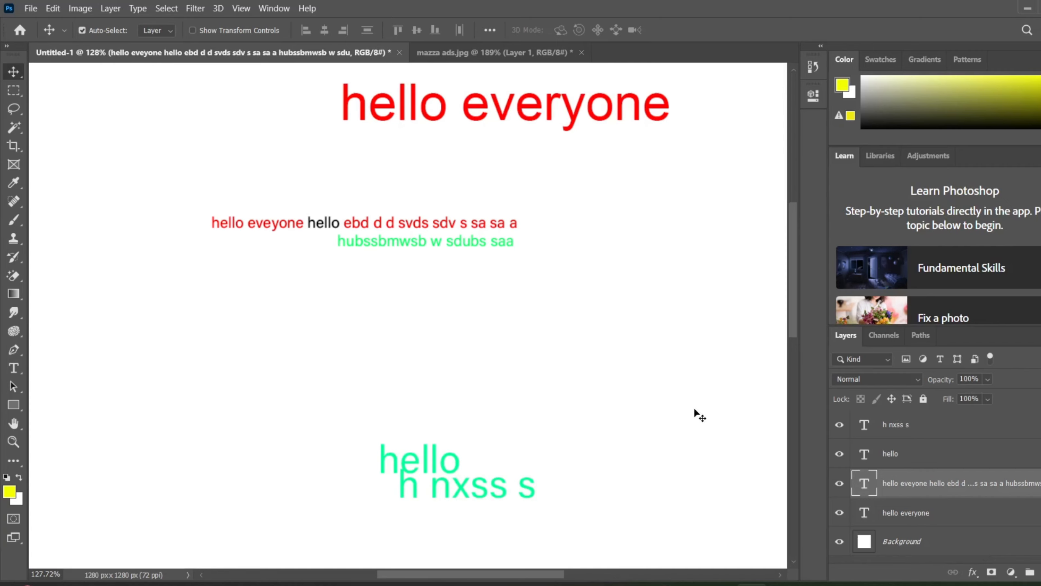
Add a vertical text reading "hello evryone" to the left of the red and green text lines with the Vertical Type tool
click(15, 371)
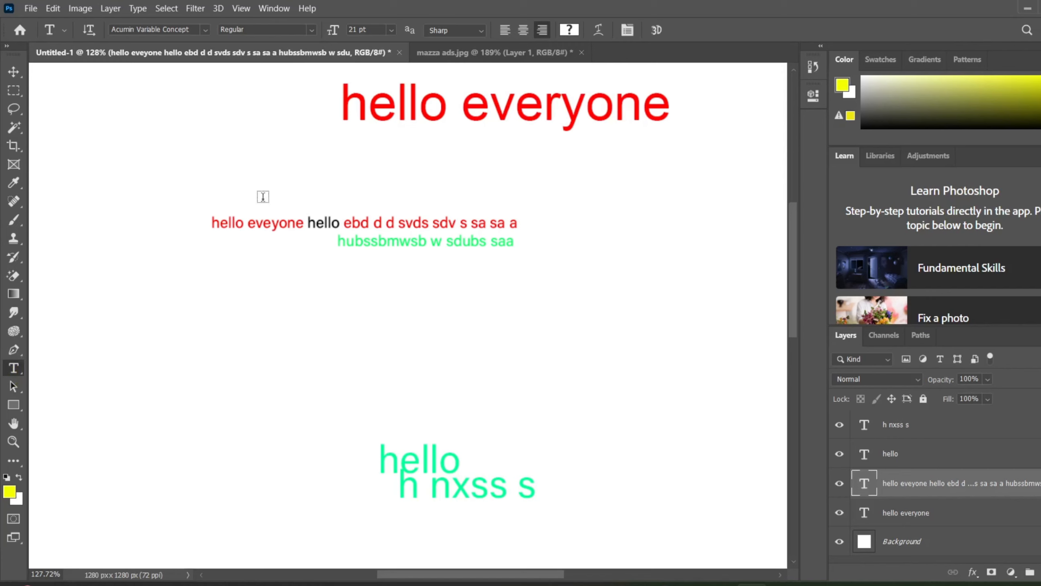
right_click(21, 372)
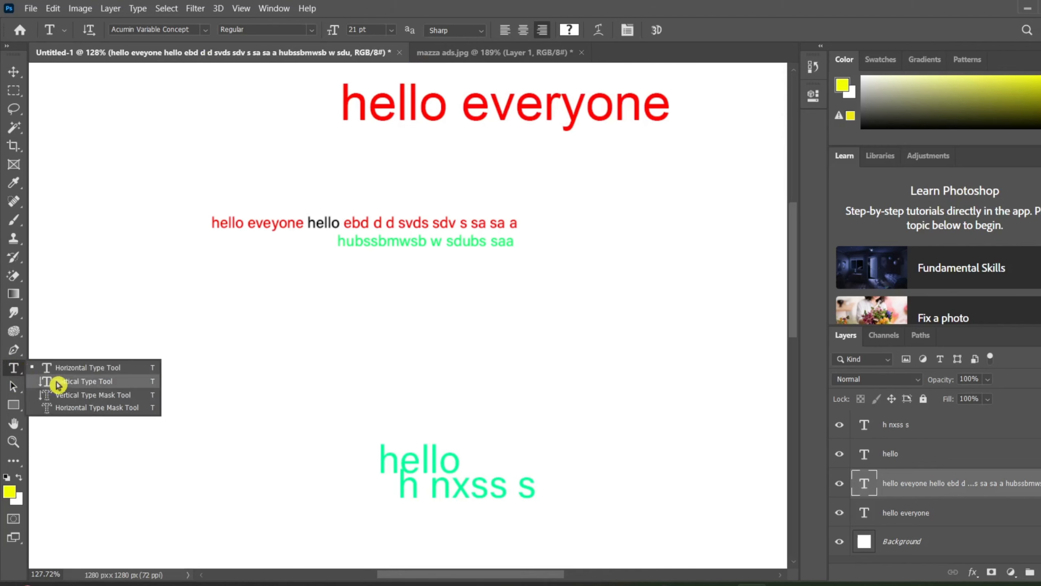
click(84, 381)
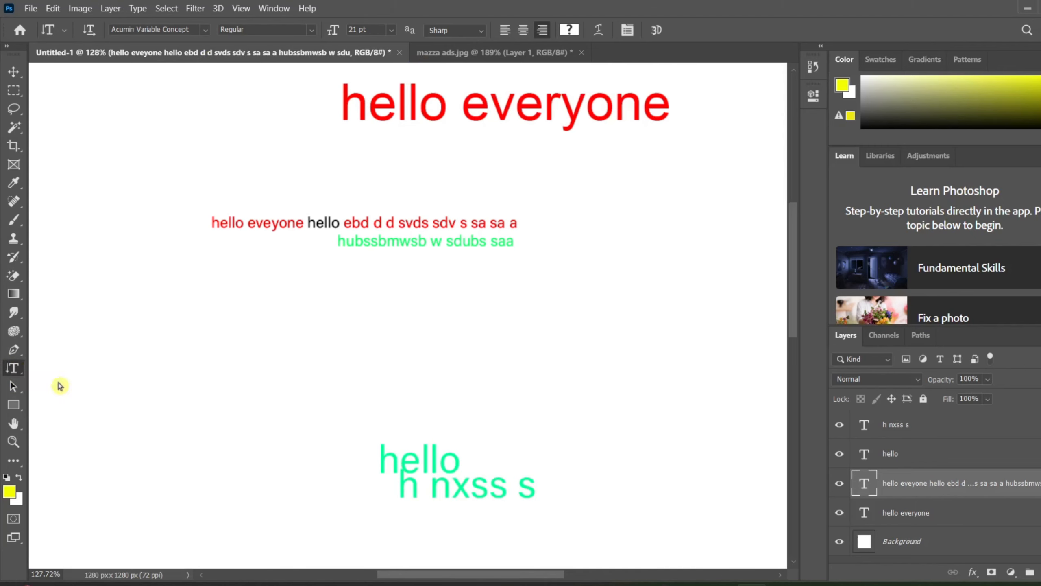
click(149, 286)
key(BackSpace)
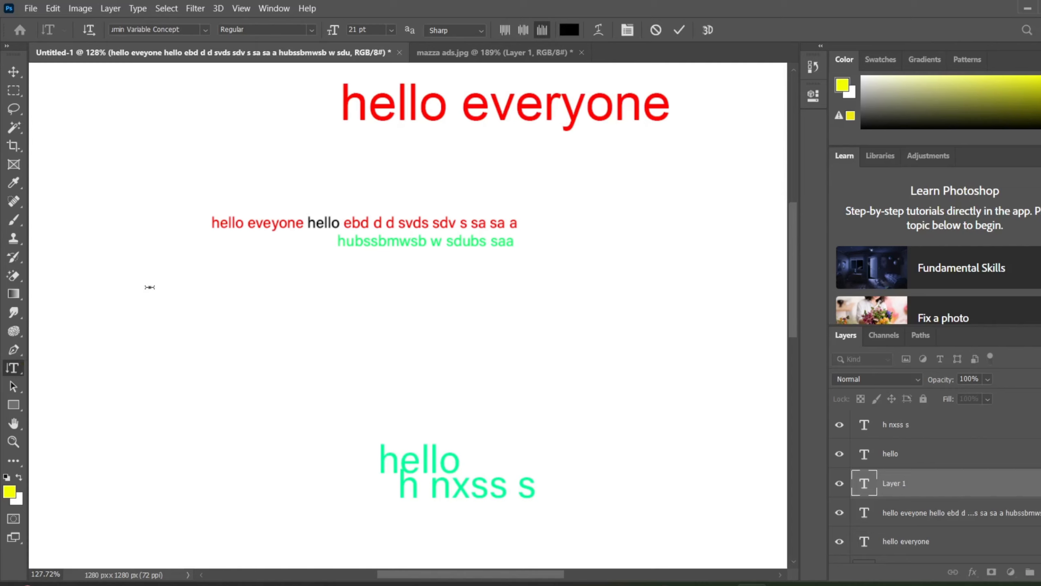
text(helloevryone)
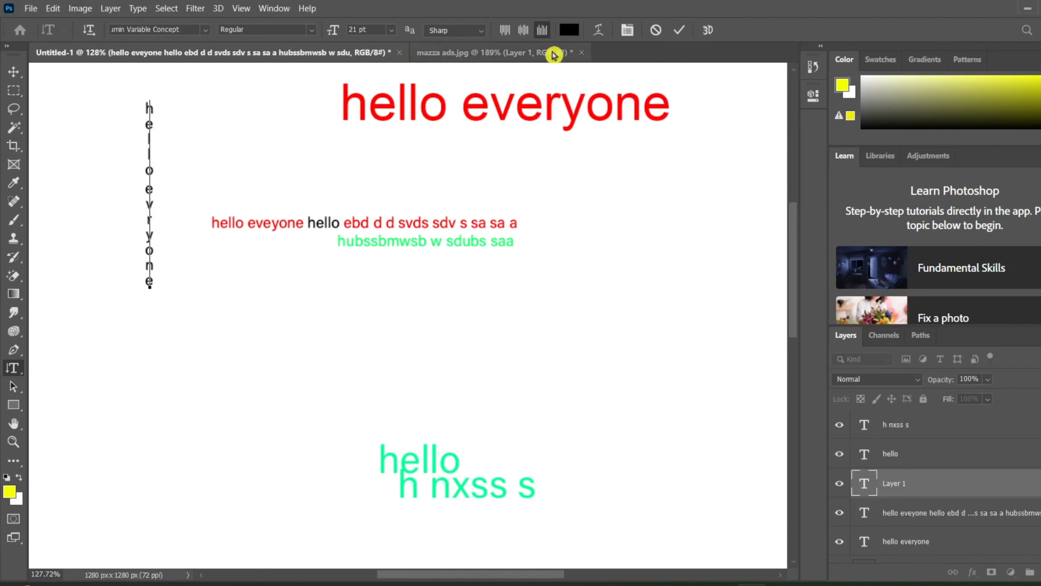
click(12, 350)
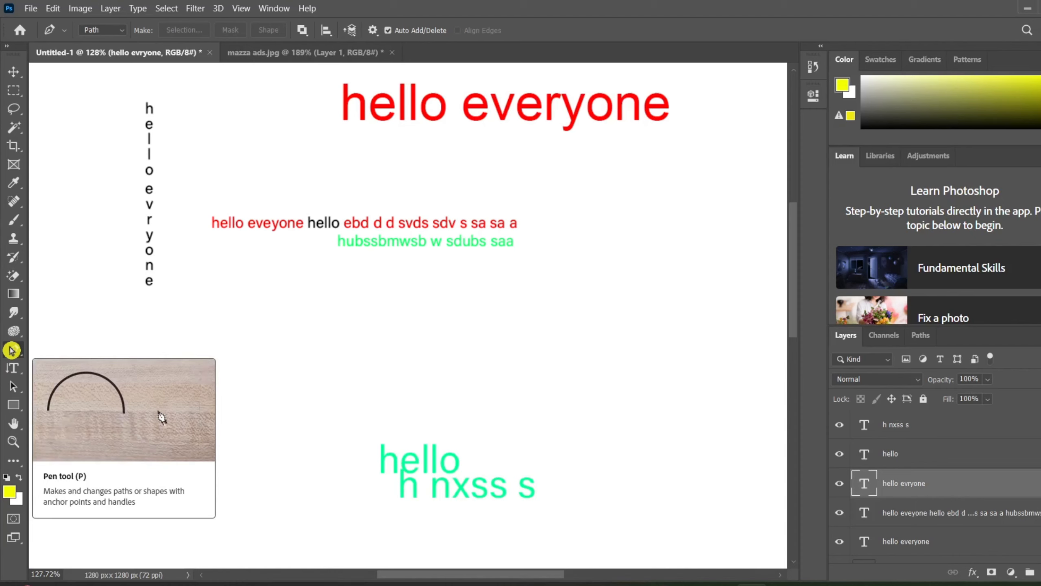
Create a vertical text-shaped selection reading "hello" below the red and green text lines with the Vertical Type Mask tool
click(14, 372)
right_click(15, 372)
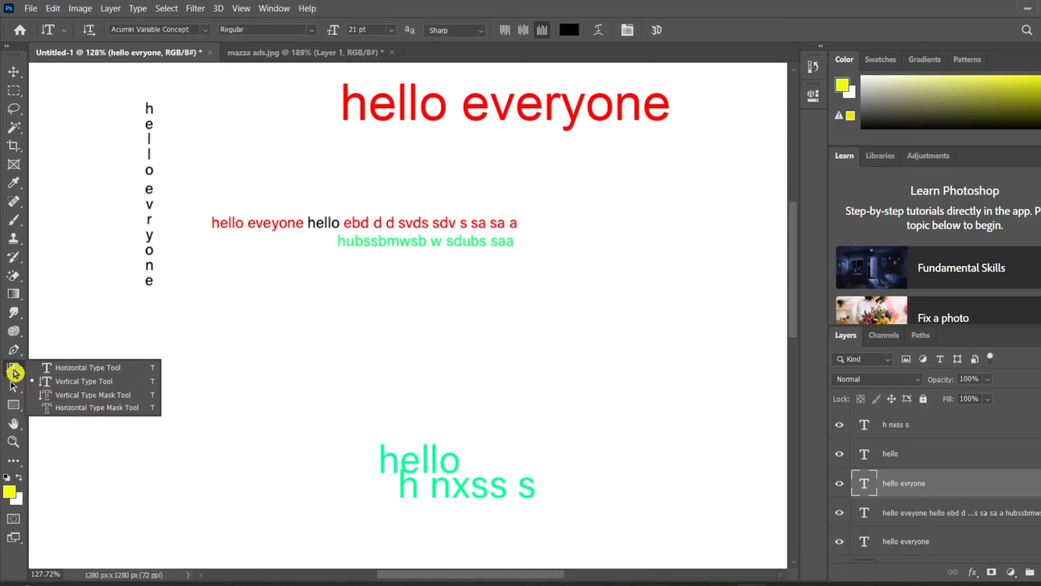
click(73, 396)
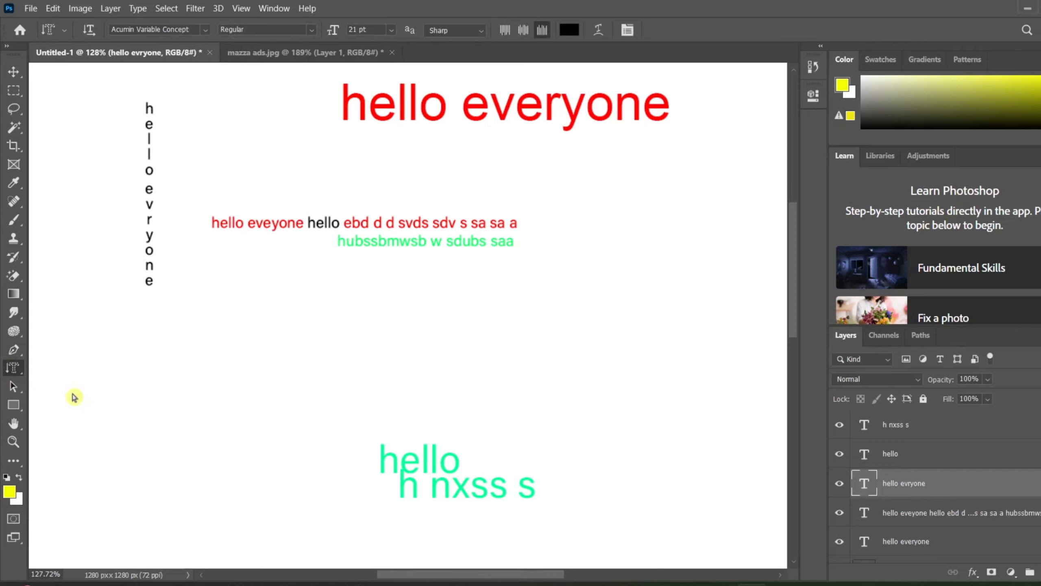
click(284, 331)
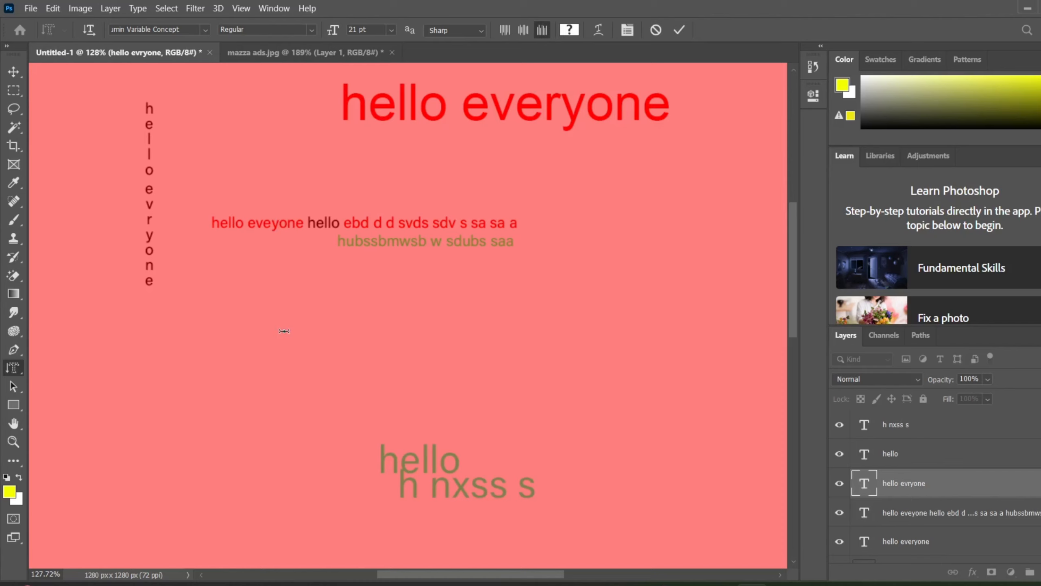
text(hello)
scroll(415, 287, down, 5)
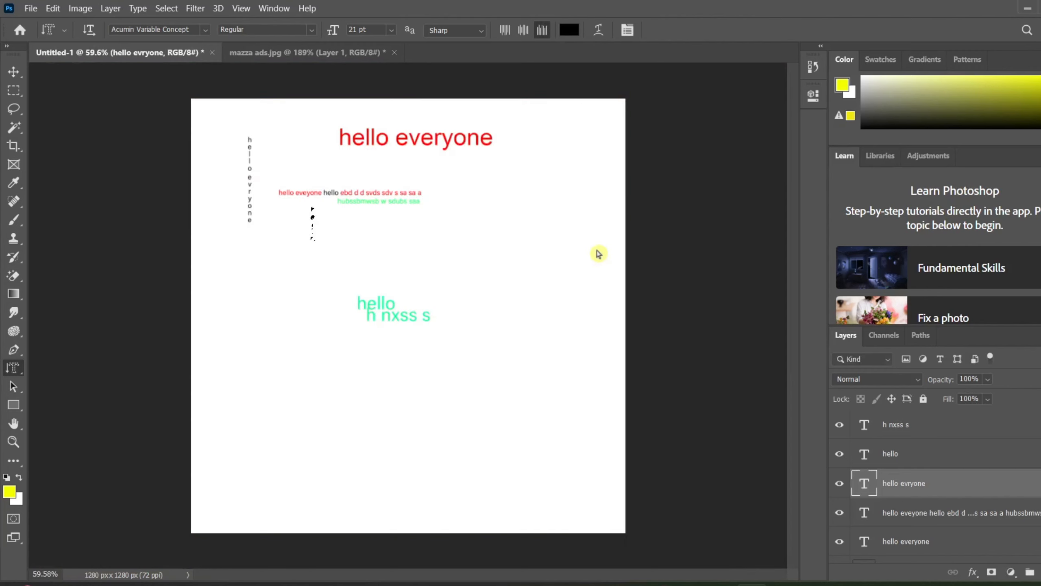
Deselect the vertical "hello" text-shaped selection below the red and green text lines
click(597, 254)
scroll(365, 230, up, 5)
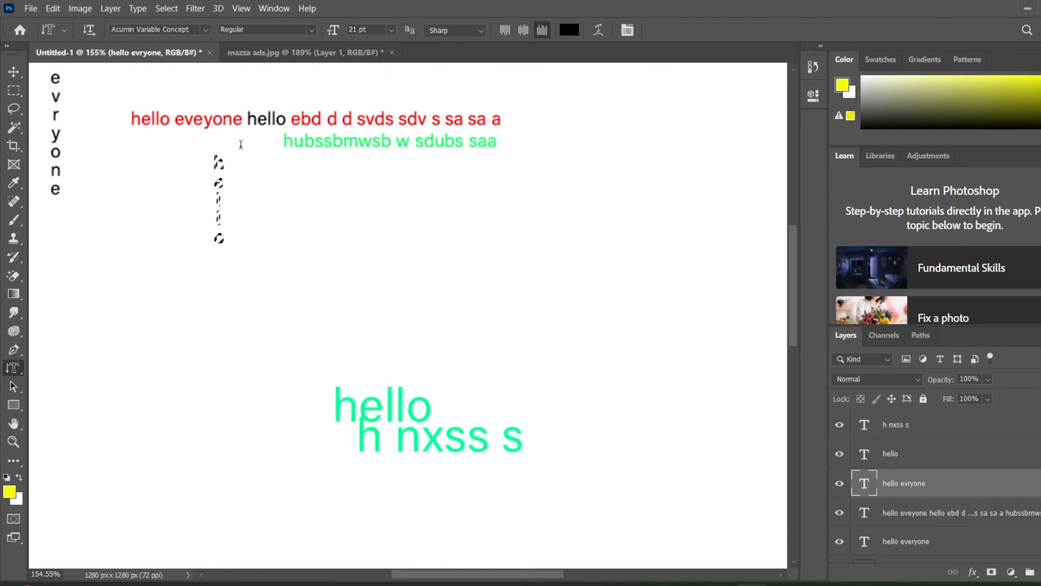
scroll(242, 146, up, 3)
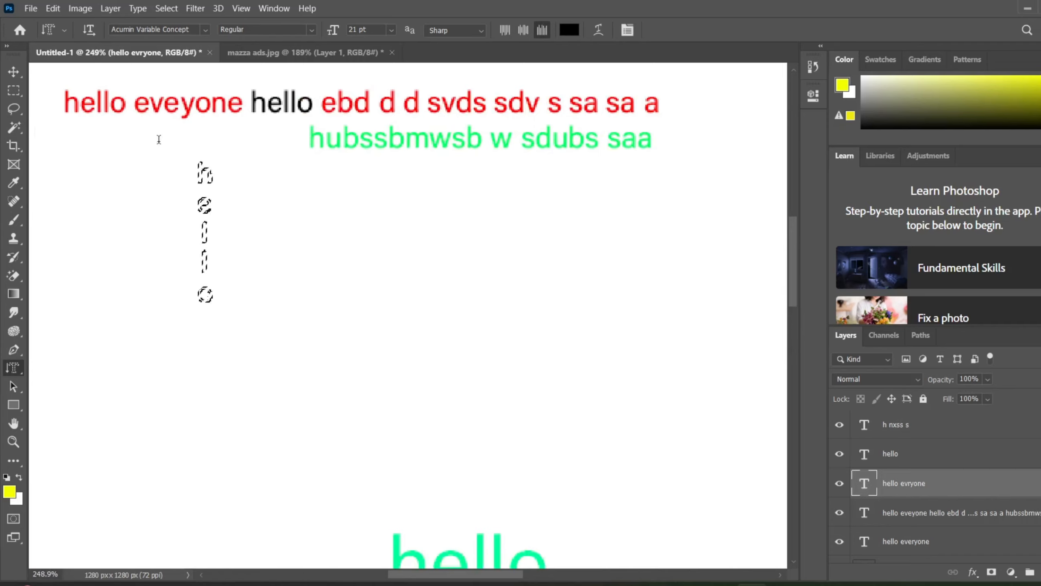
scroll(159, 141, up, 3)
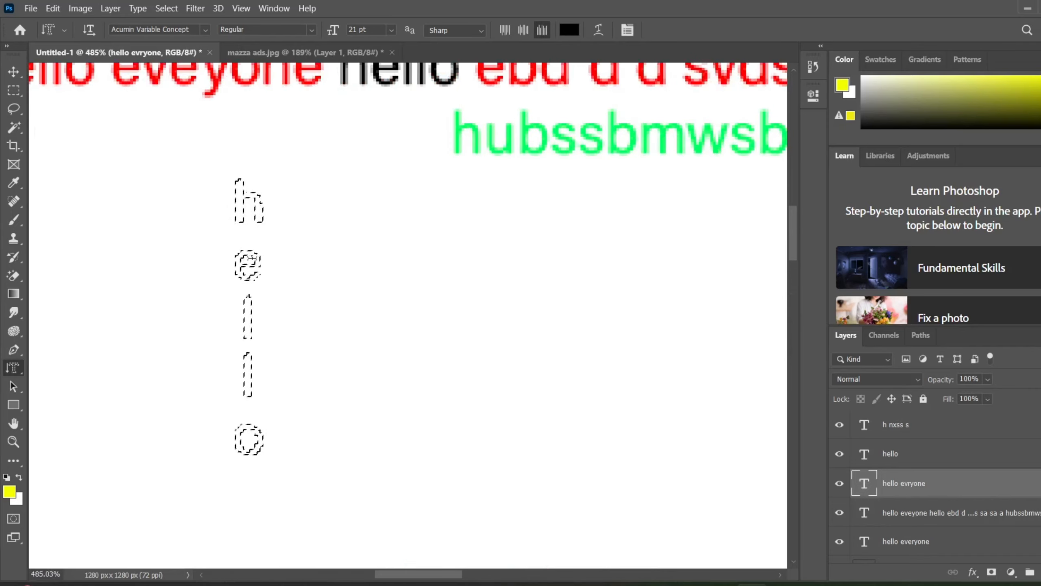
key(ctrl+d)
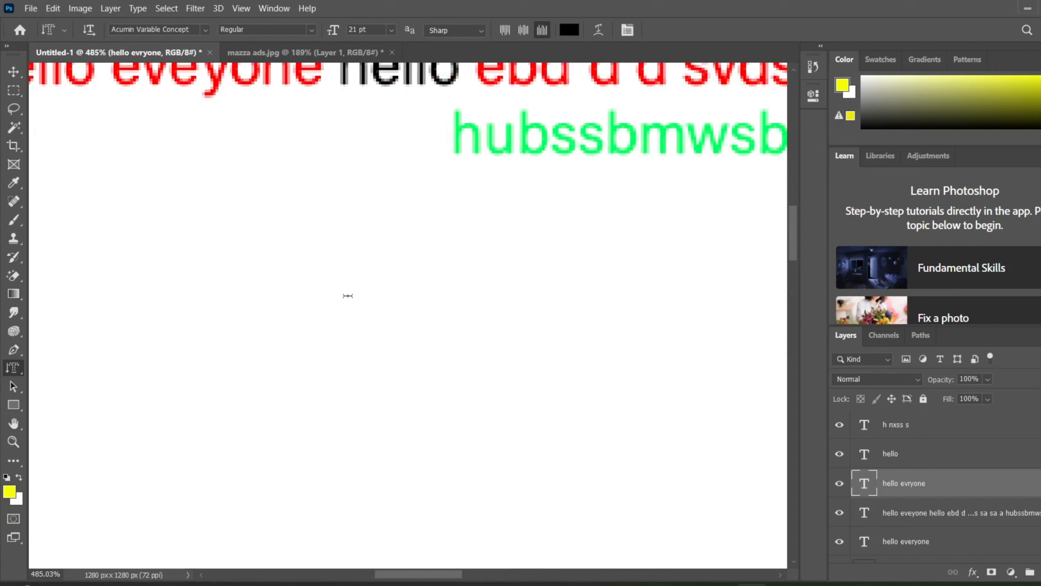
In the mazza ads.jpg document, enter "mazza" with the Horizontal Type Mask tool and position it on the upper part of the tallest bottle
click(272, 60)
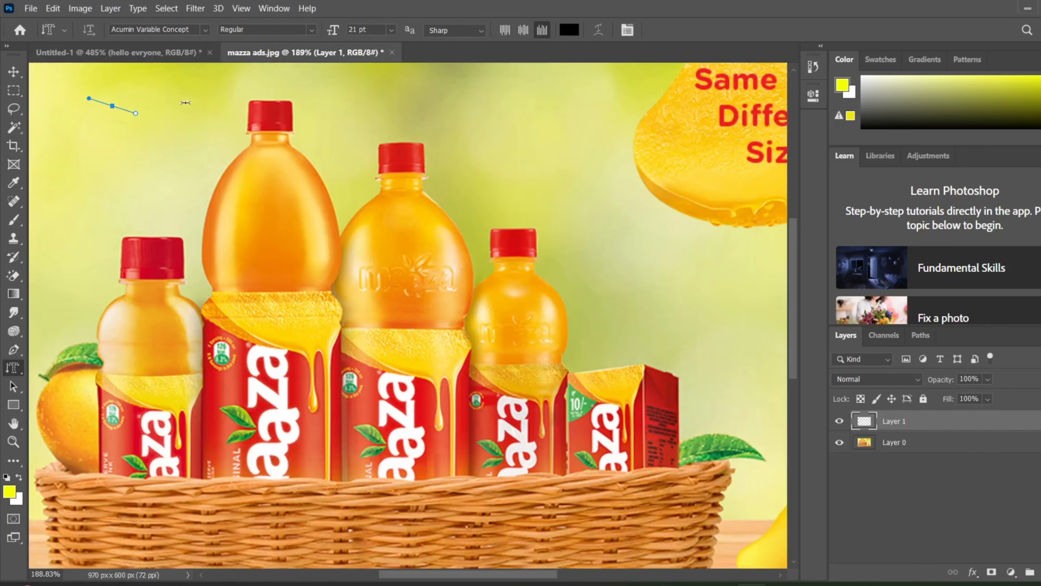
click(14, 72)
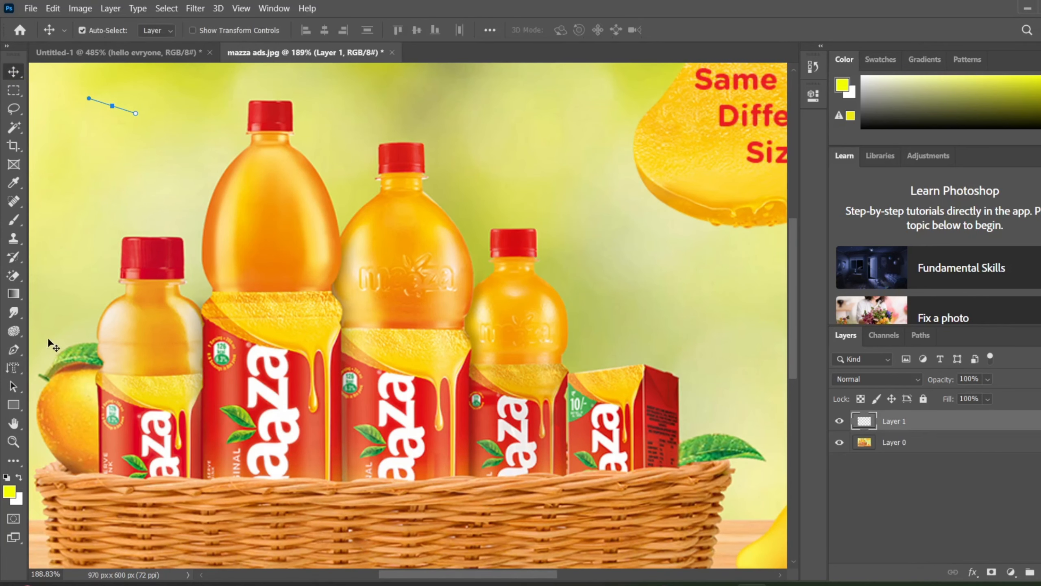
click(13, 369)
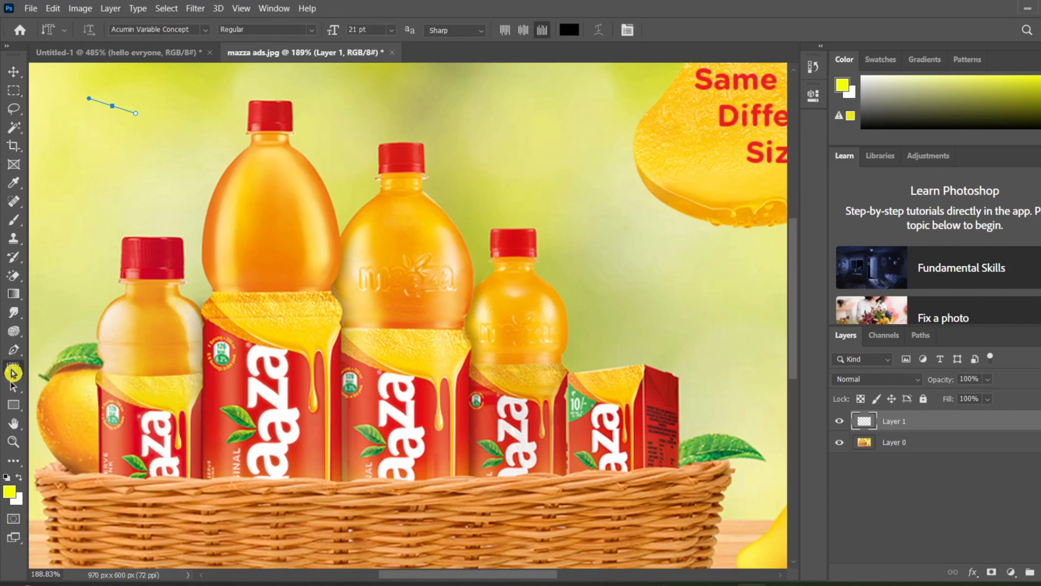
click(88, 408)
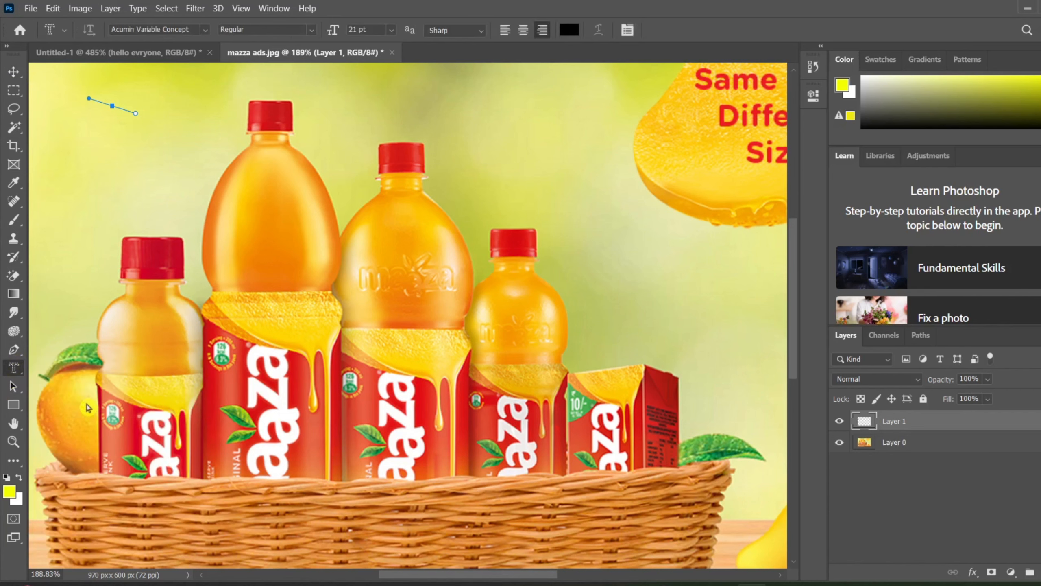
scroll(236, 219, up, 3)
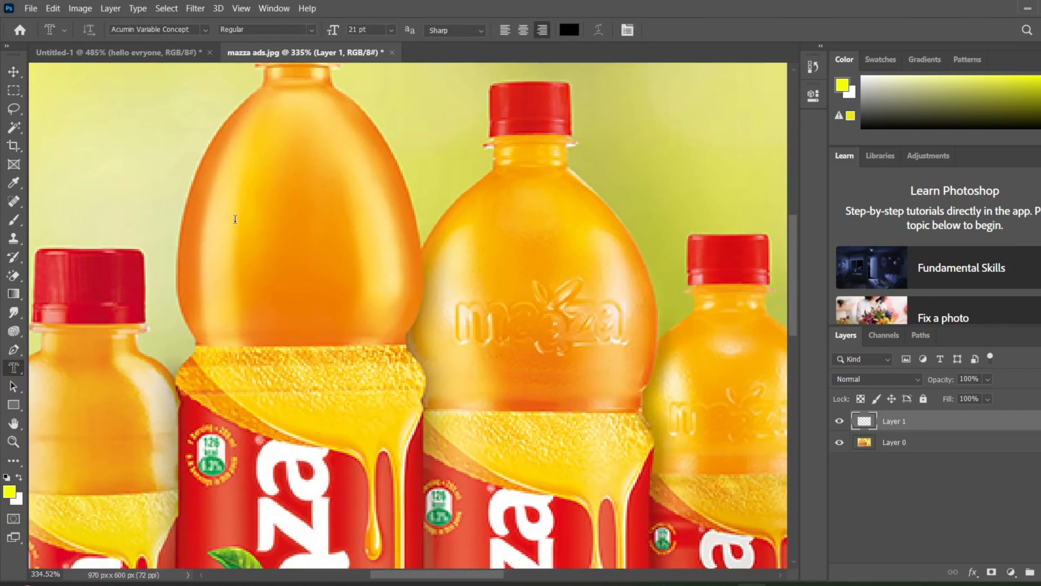
click(236, 220)
key(BackSpace)
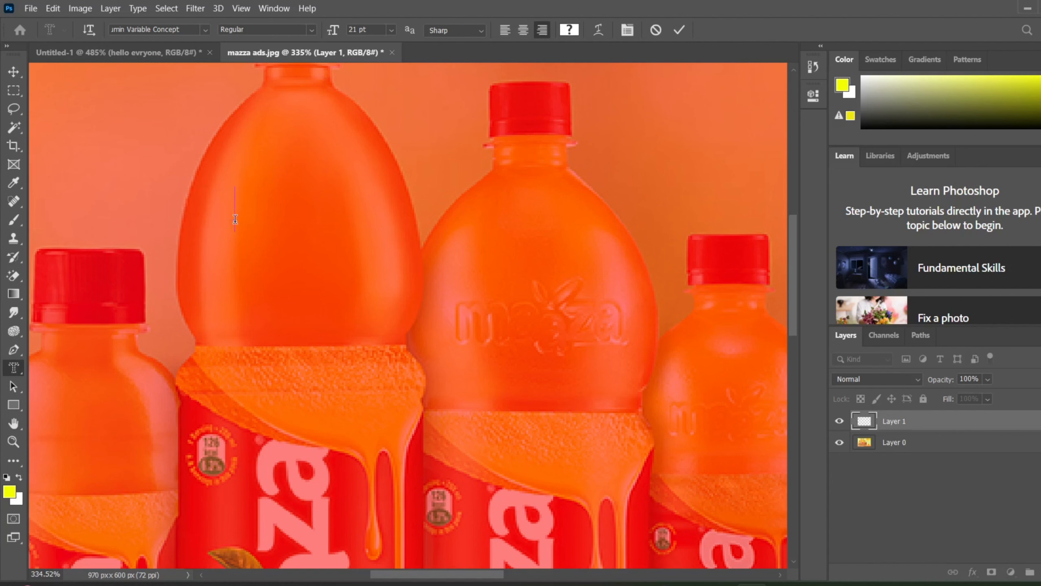
text(mazza)
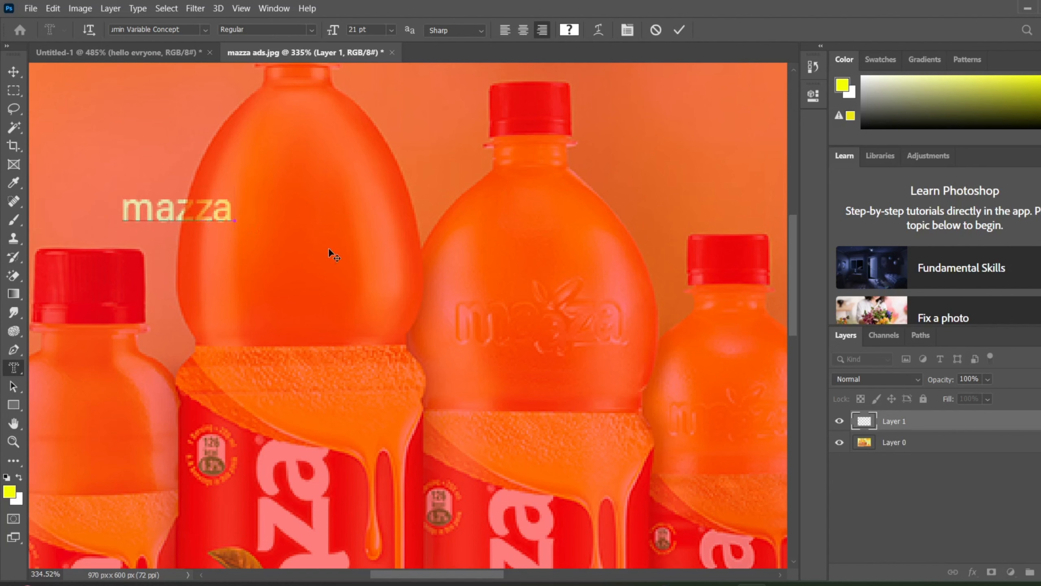
drag(204, 235, 337, 244)
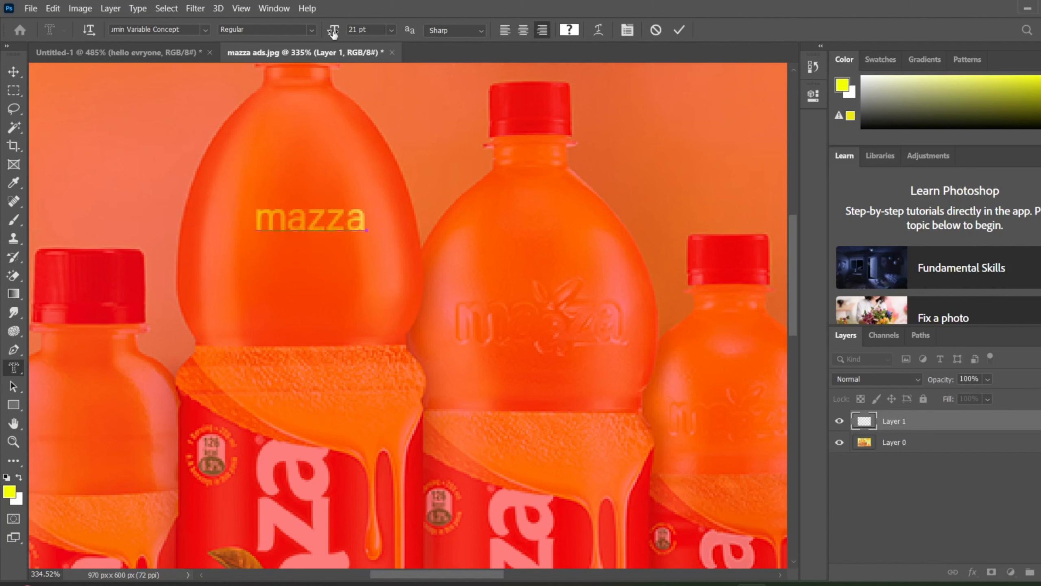
Set the size of the whole "mazza" mask text to 29 pt and commit it as a selection
drag(332, 31, 360, 36)
key(ctrl+a)
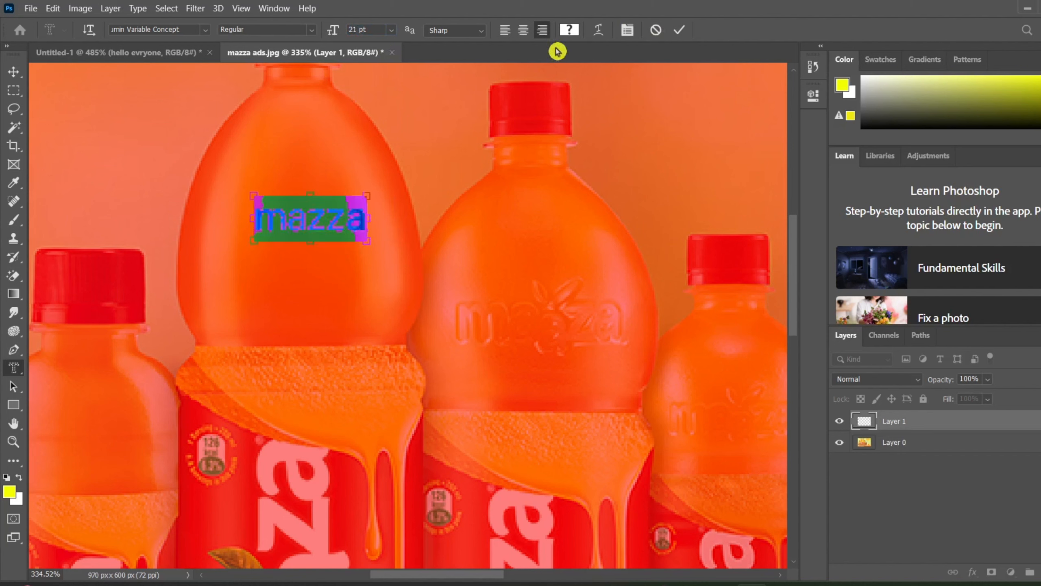
click(331, 32)
drag(332, 32, 341, 36)
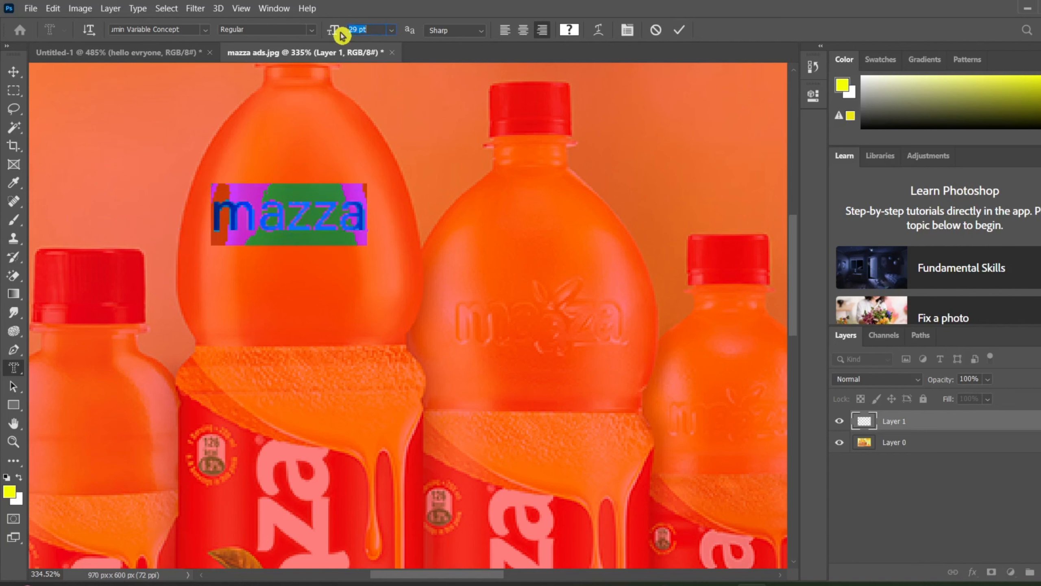
click(680, 31)
scroll(411, 183, down, 2)
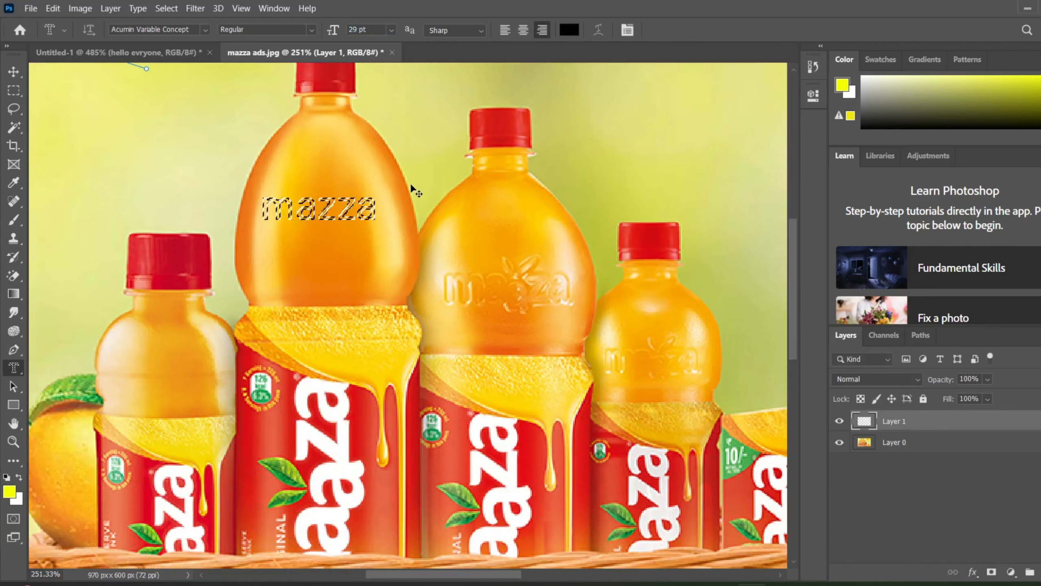
click(364, 182)
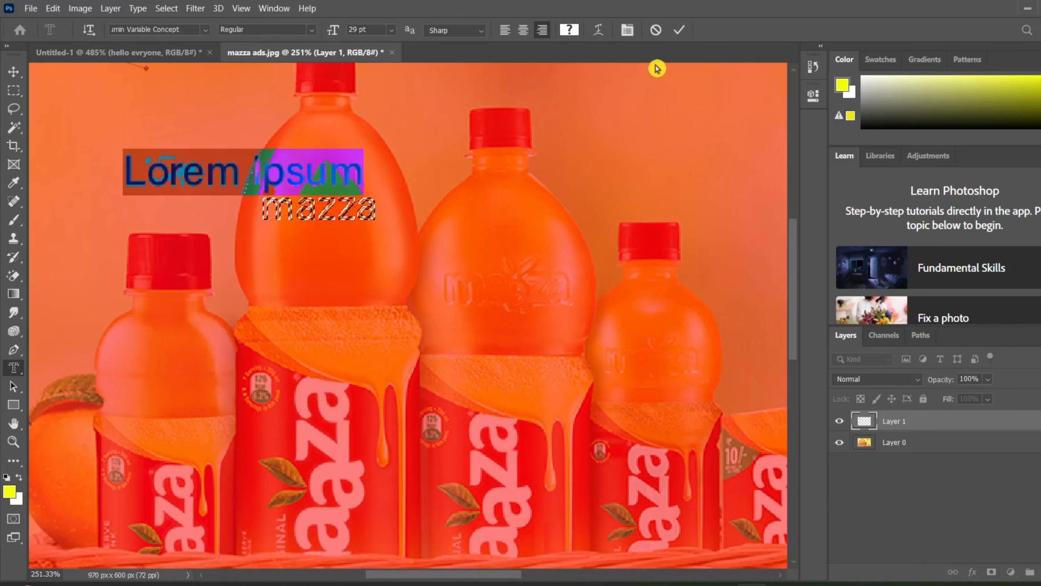
click(681, 35)
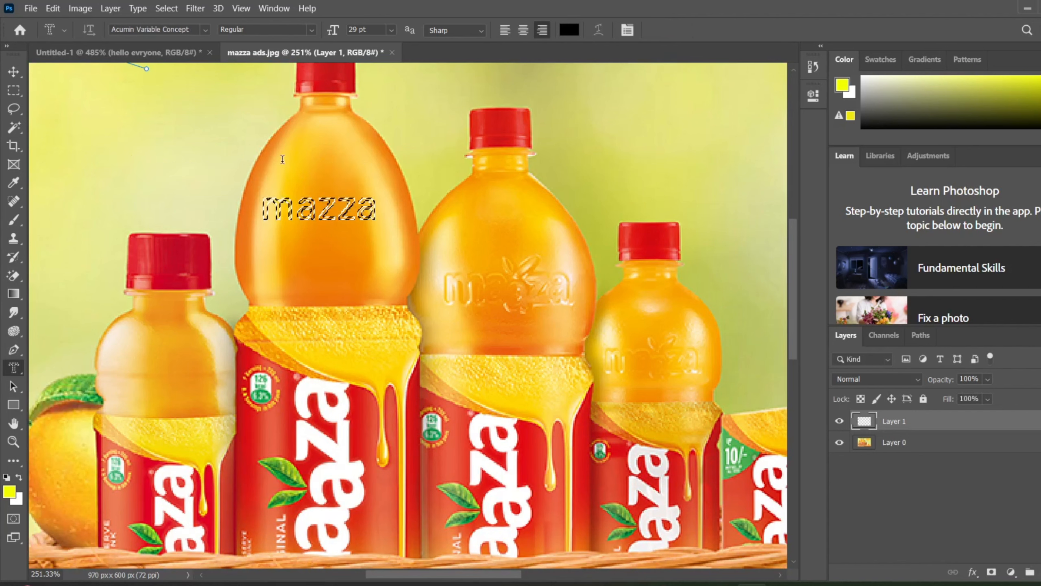
Make Layer 0 active and shift it with the "mazza" selection about 11 px to the right using the Move tool
click(14, 71)
scroll(274, 178, up, 2)
scroll(274, 178, up, 1)
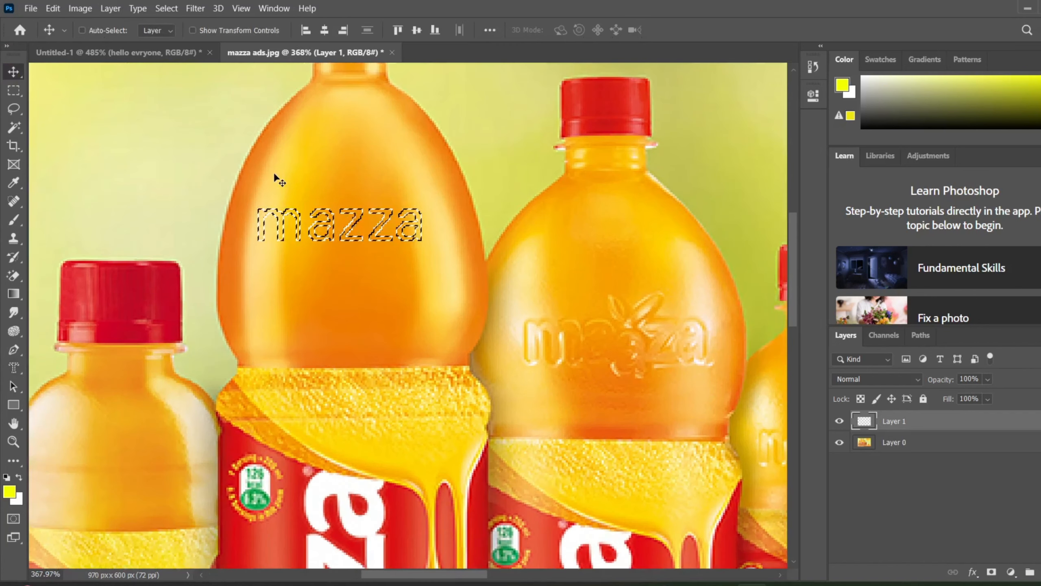
scroll(274, 179, up, 3)
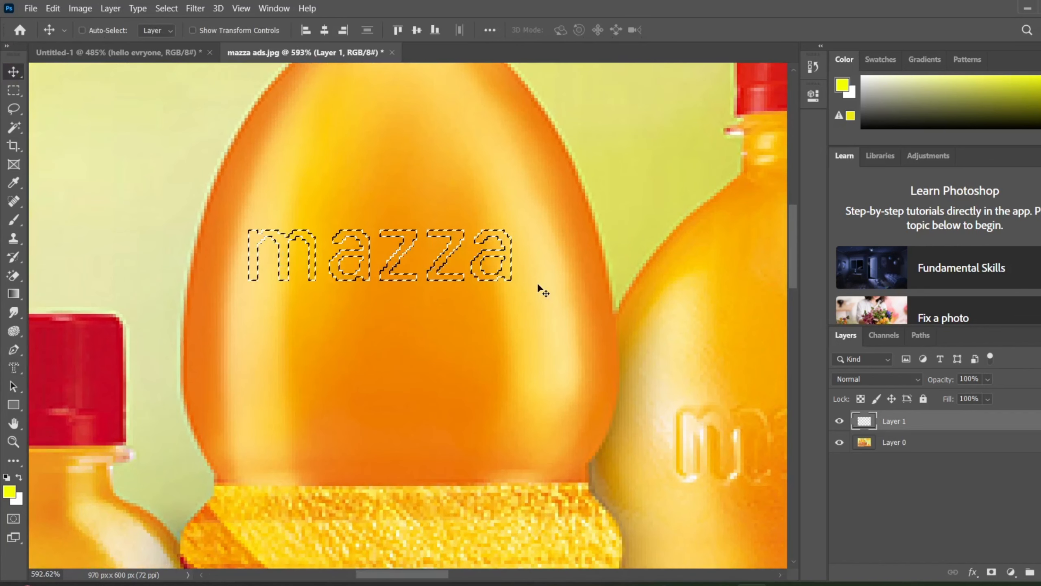
key(ctrl)
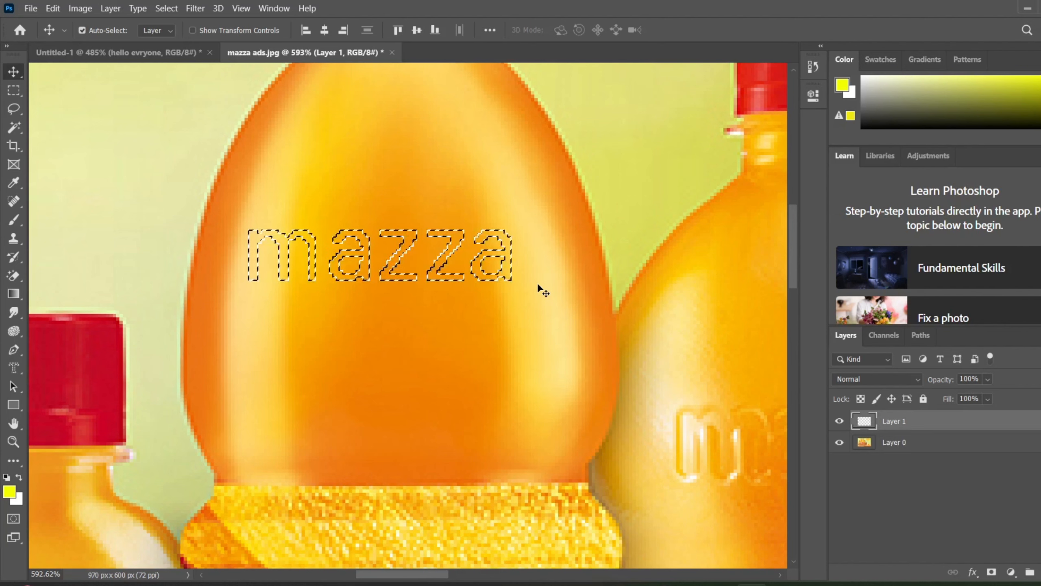
drag(893, 443, 891, 475)
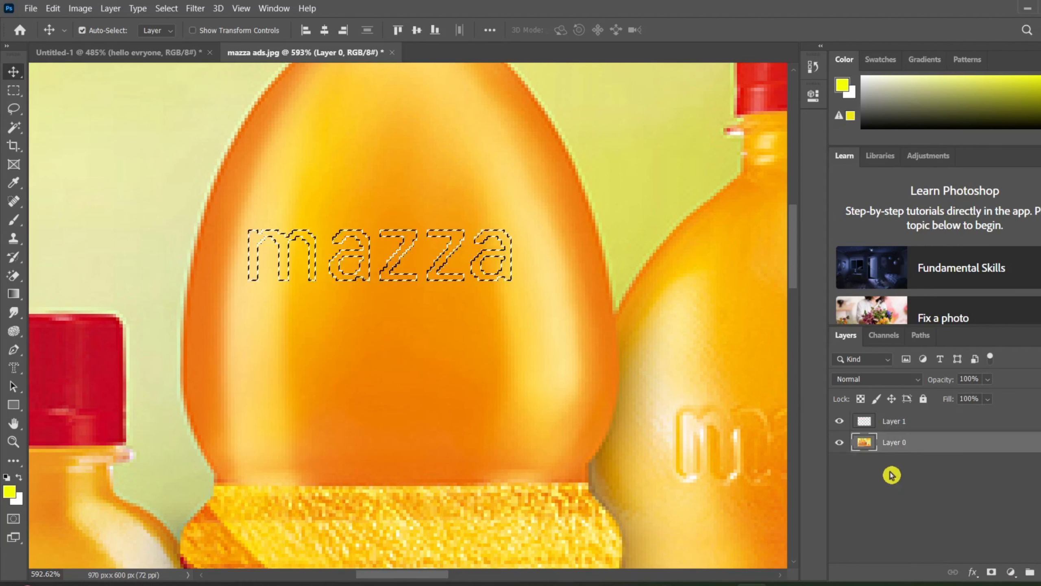
drag(434, 274, 469, 272)
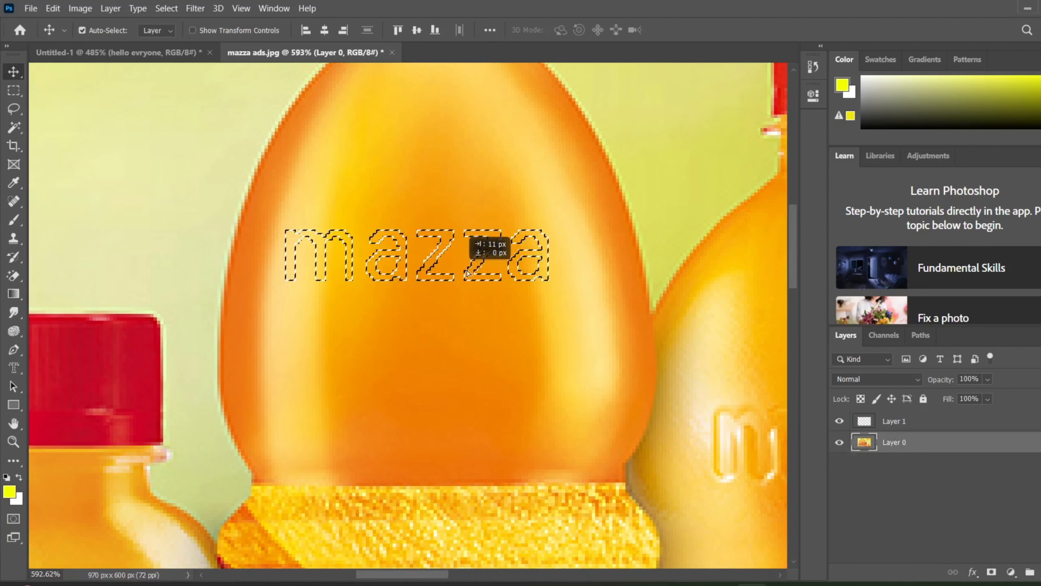
scroll(397, 291, down, 3)
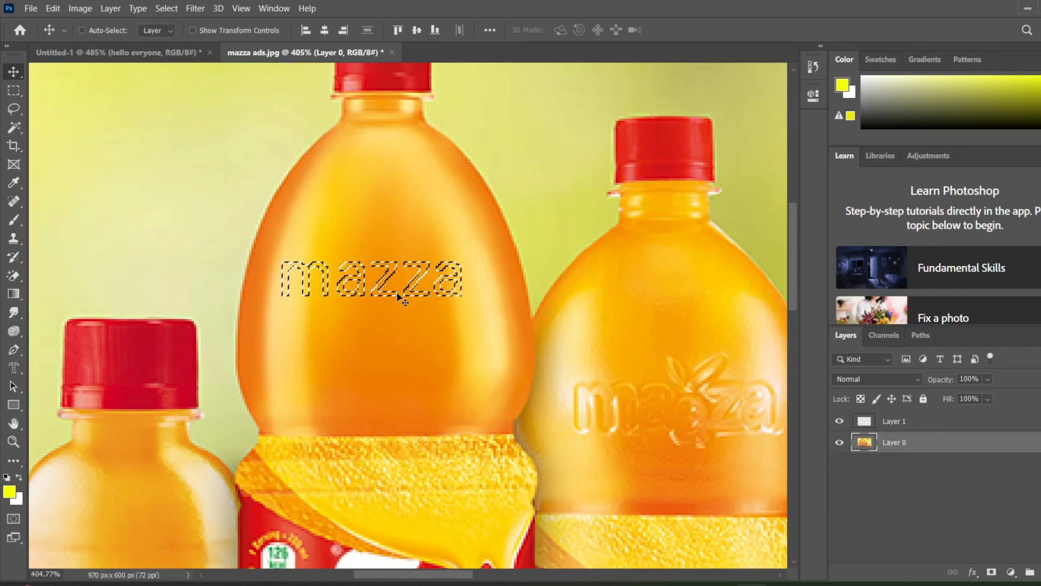
scroll(217, 275, down, 1)
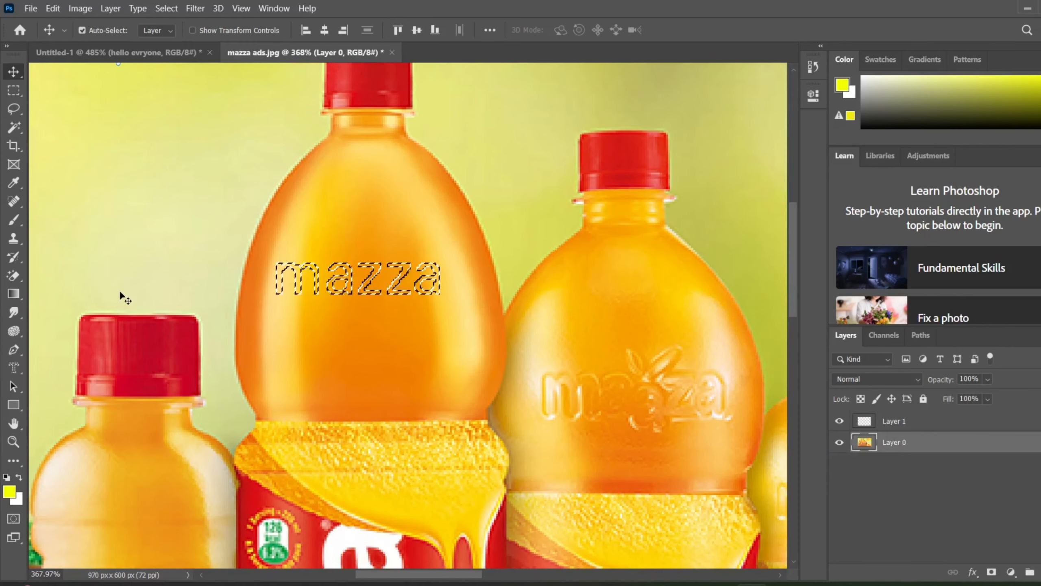
Display the type tool variants and choose the Path Selection tool from the path selection group
click(19, 372)
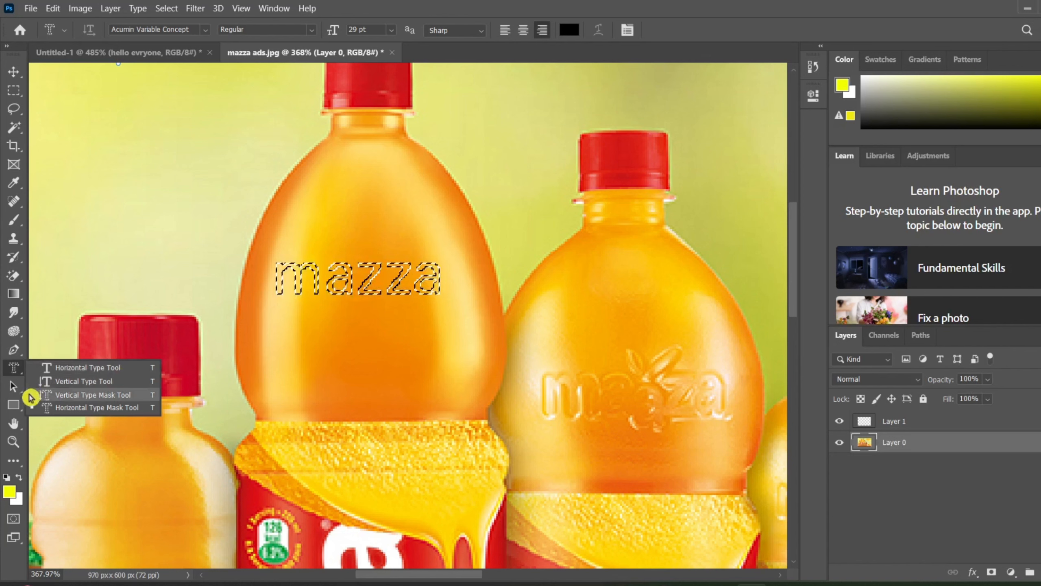
click(11, 389)
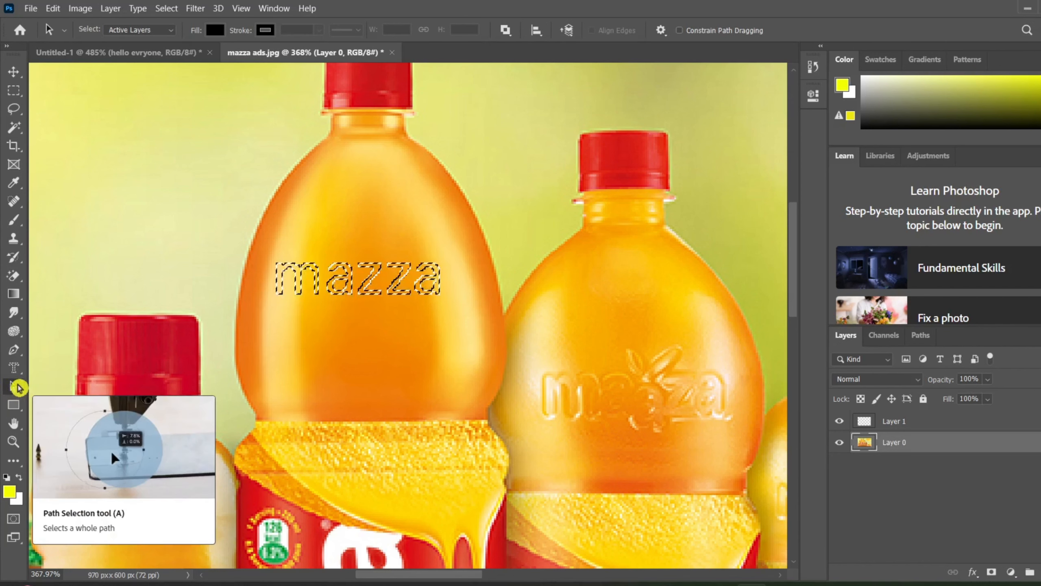
right_click(48, 375)
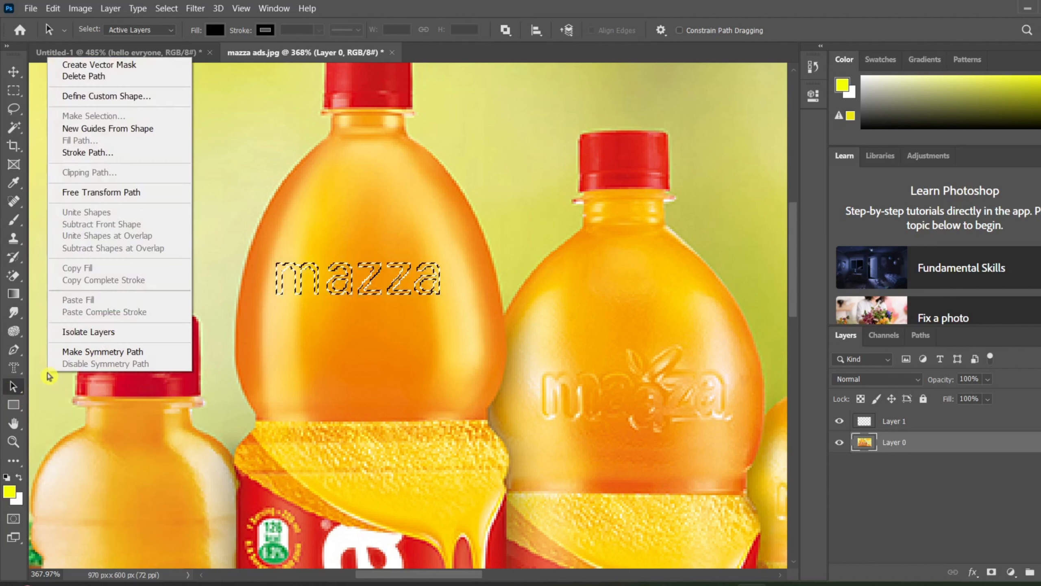
click(13, 393)
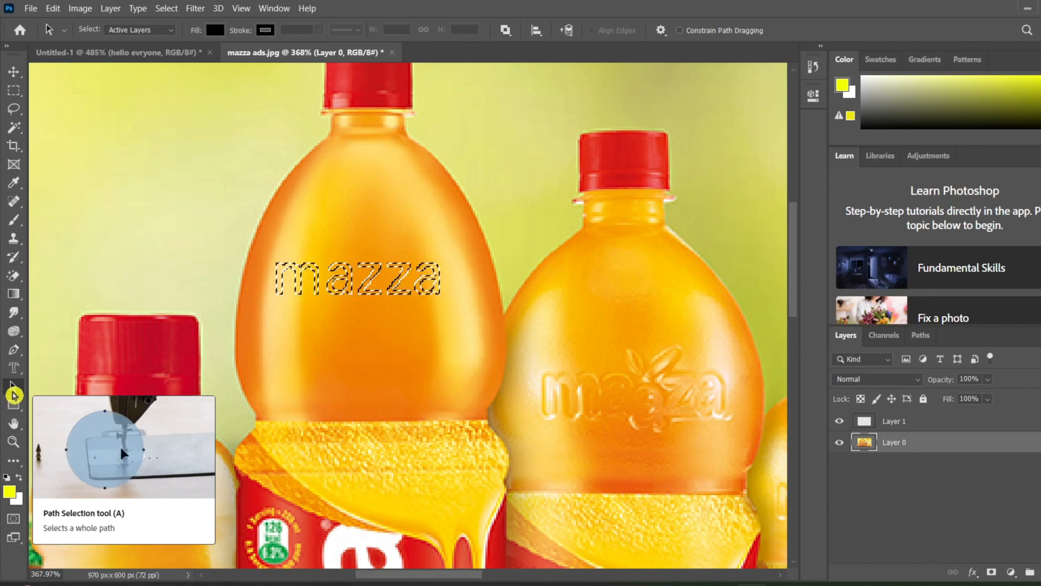
right_click(13, 395)
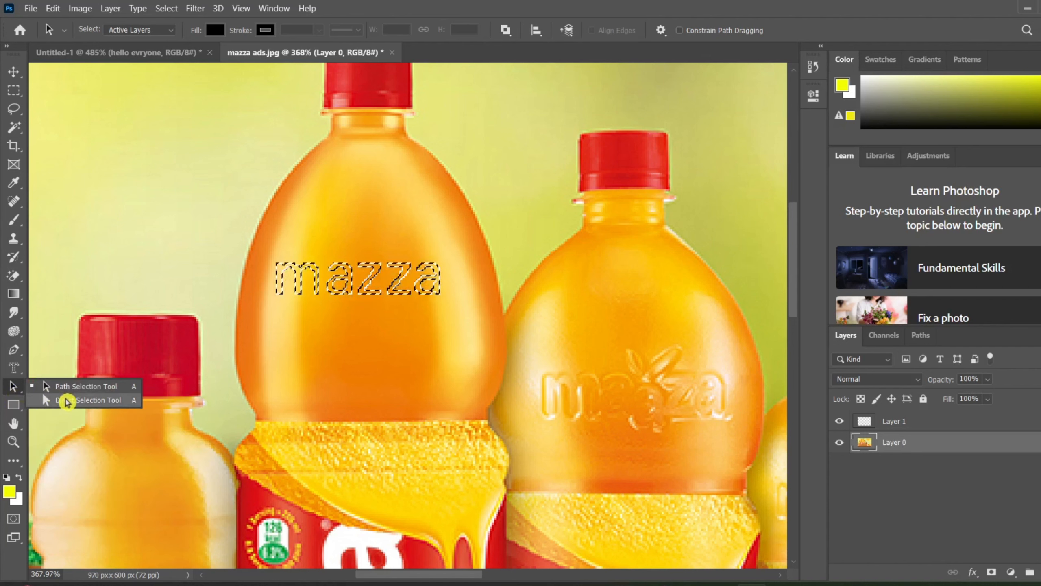
click(48, 388)
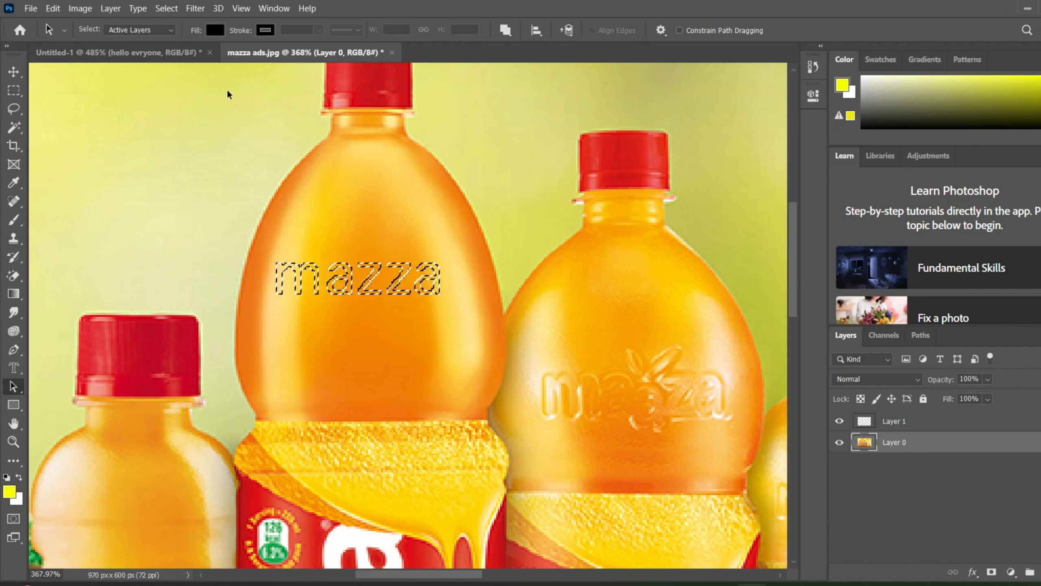
Try to select the red and green text in the Untitled-1 document with the Path Selection tool
click(180, 52)
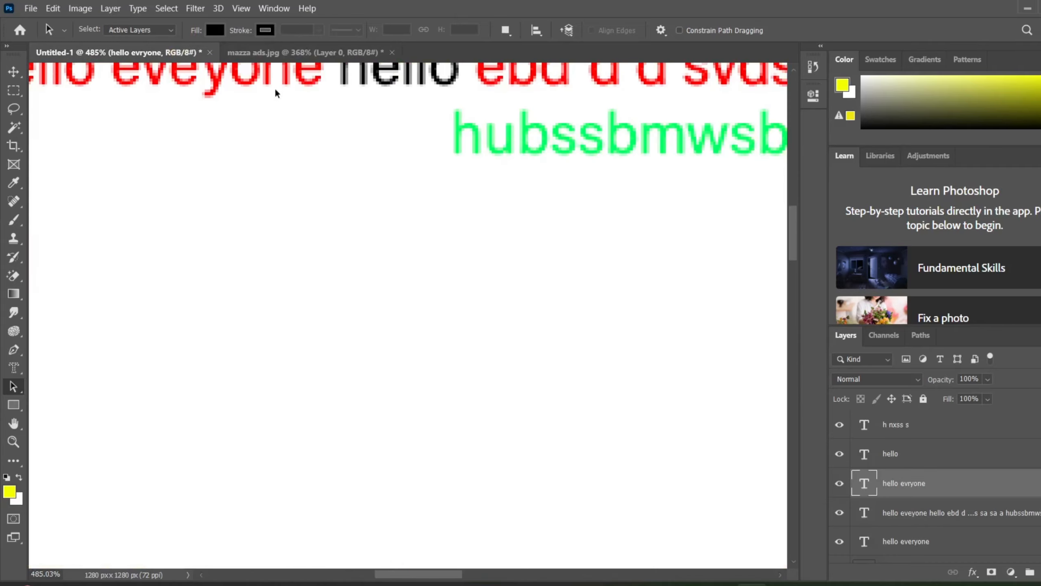
drag(551, 134, 441, 166)
drag(435, 108, 645, 267)
Open the "jpeg flower" image from the Downloads folder and activate the Rectangle tool
key(ctrl+o)
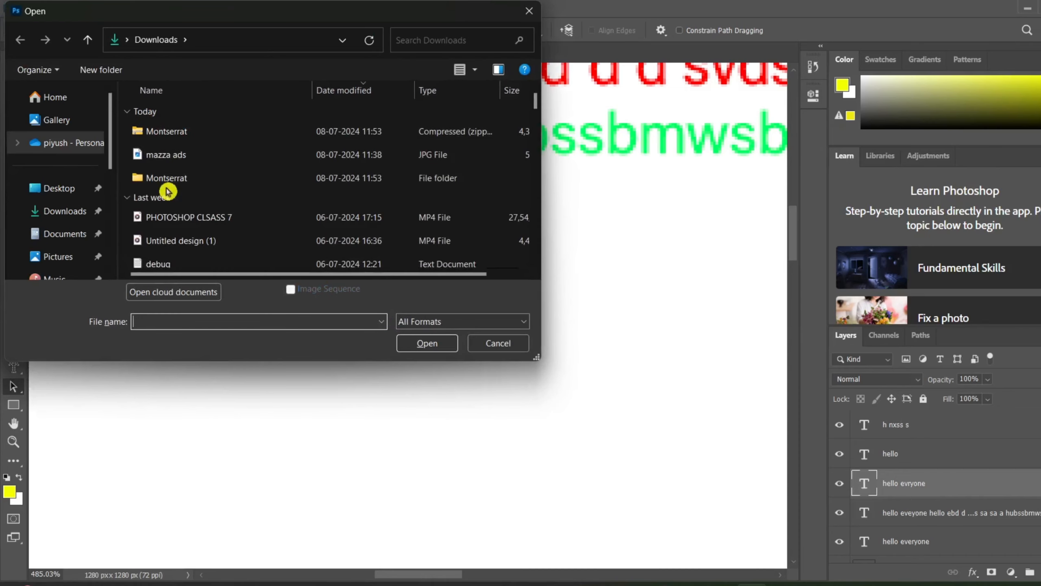
scroll(168, 189, down, 3)
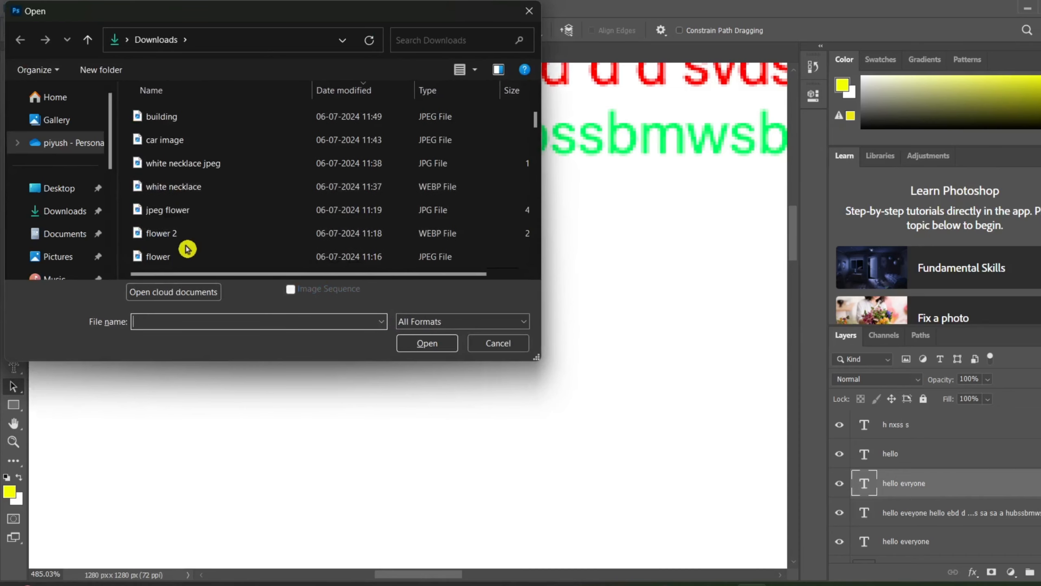
click(183, 217)
double_click(183, 217)
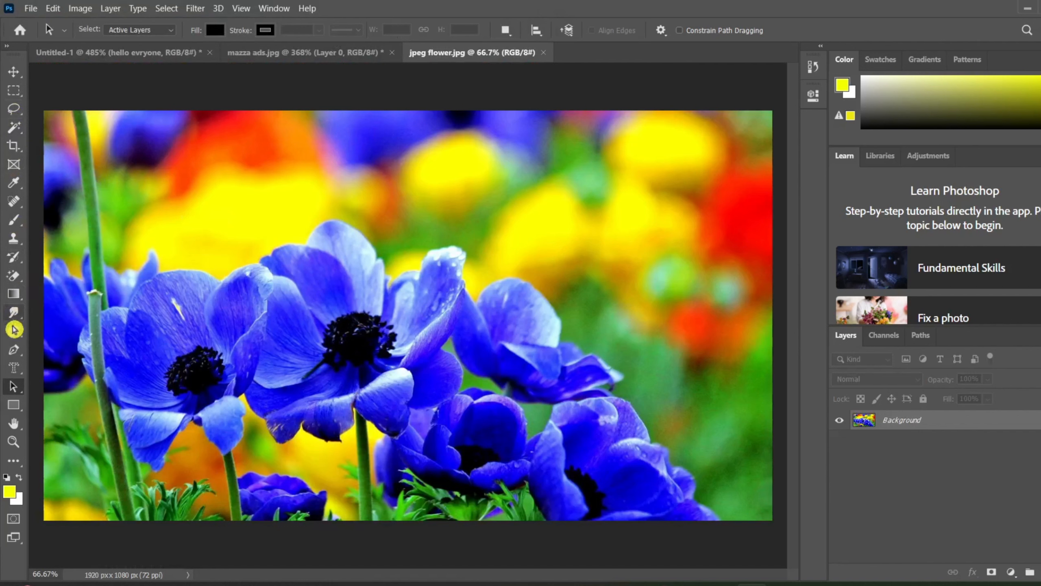
click(18, 409)
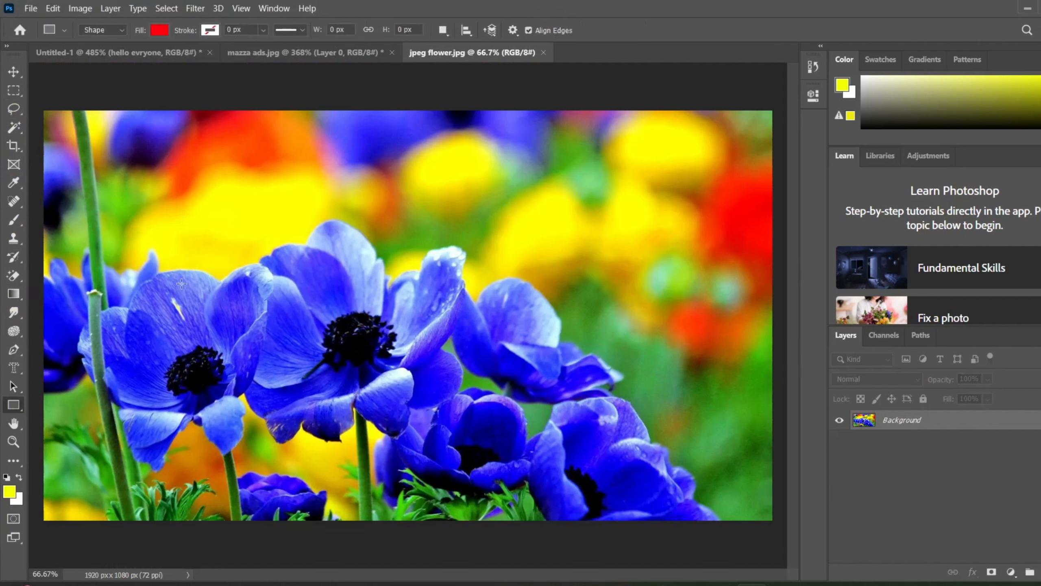
Draw a red rectangle shape about 643 by 302 px over the blue flowers and switch the Rectangle tool's mode to Path
drag(187, 274, 431, 388)
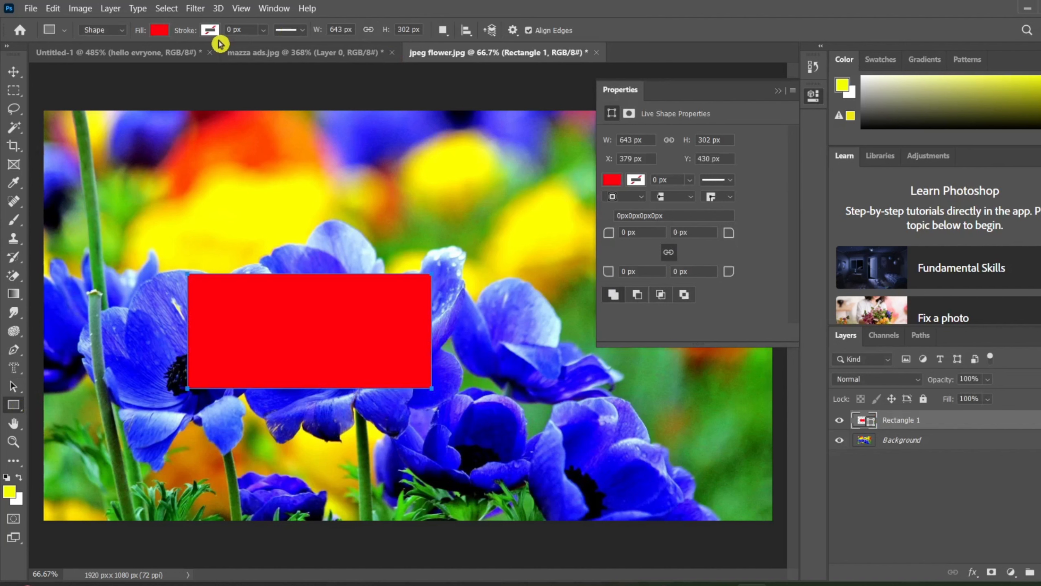
click(123, 34)
click(99, 52)
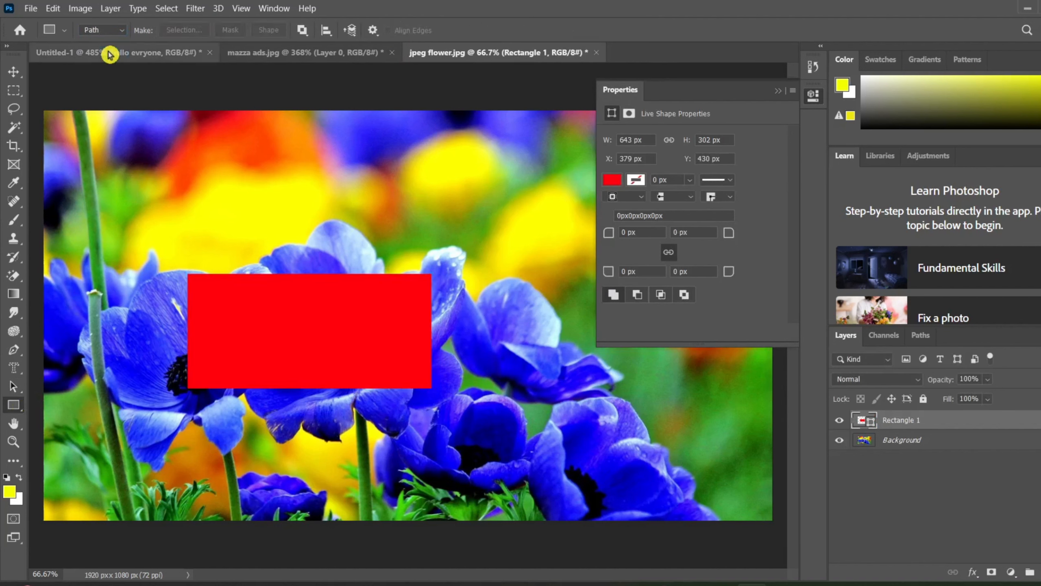
click(14, 73)
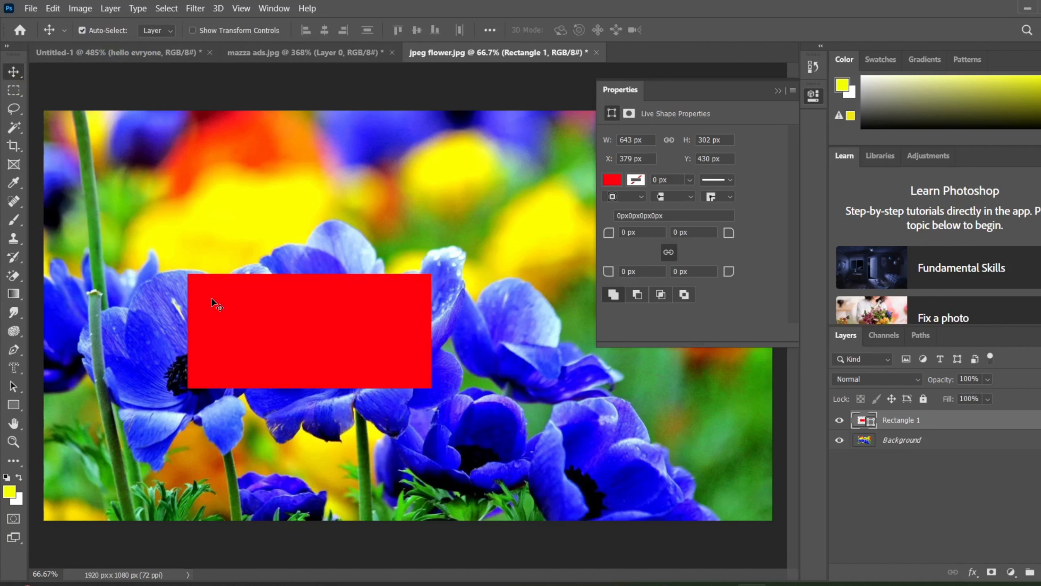
click(778, 94)
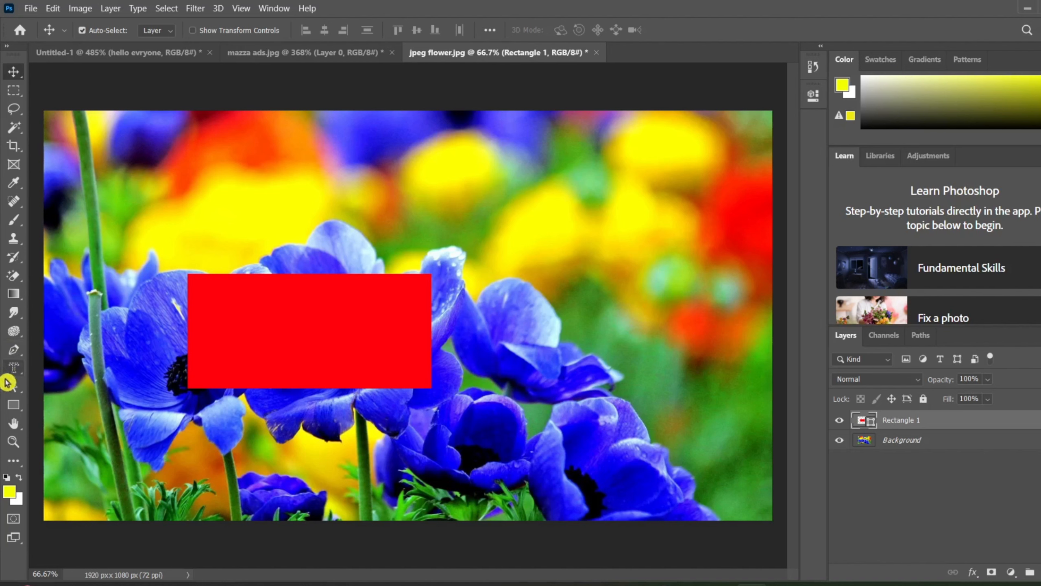
Draw a rectangular path about 324 by 221 px over the blurred yellow flowers and set the Rectangle tool back to Shape mode
click(14, 406)
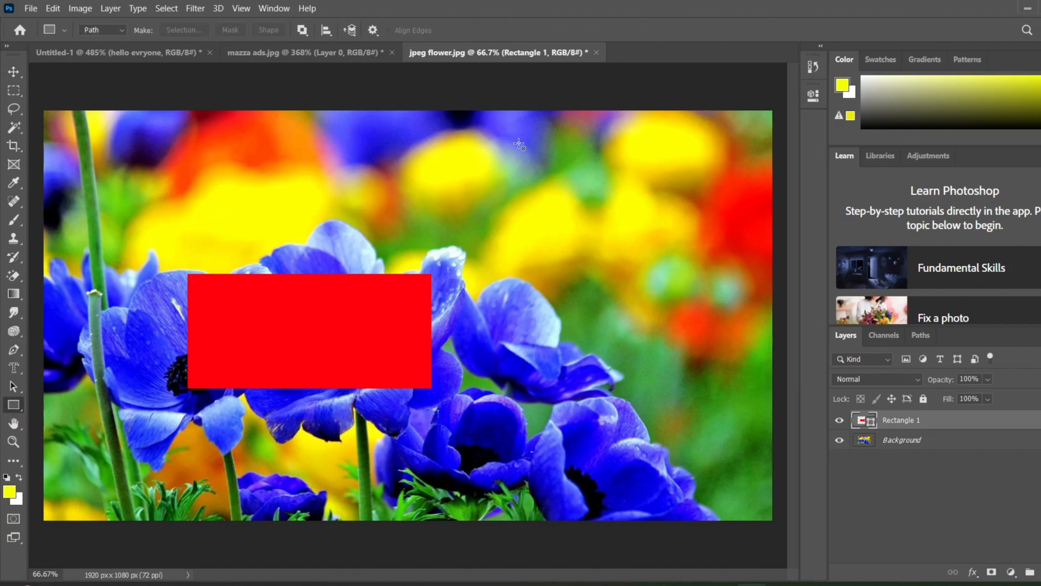
drag(519, 143, 641, 228)
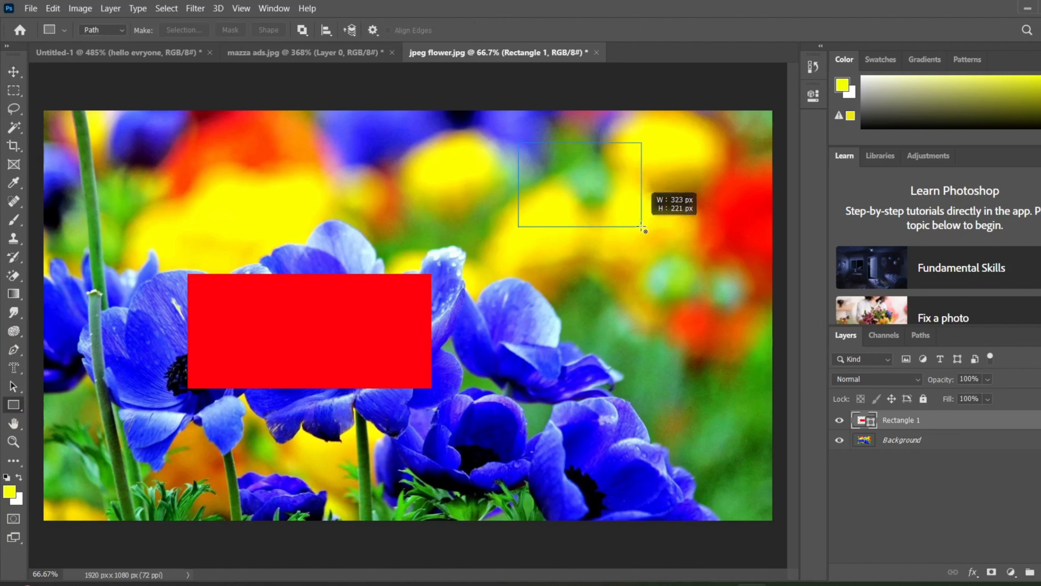
click(116, 30)
click(100, 42)
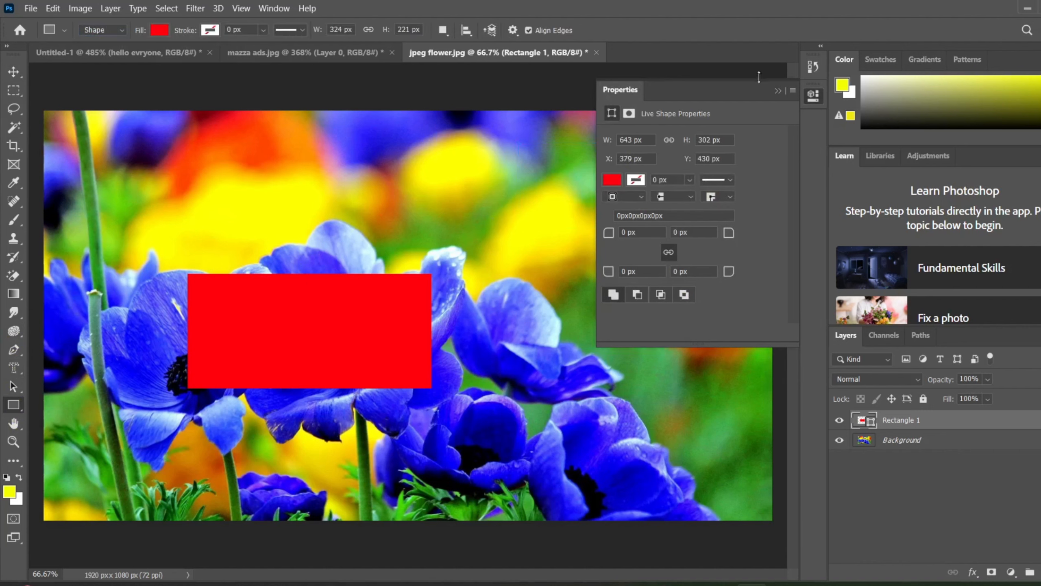
click(778, 91)
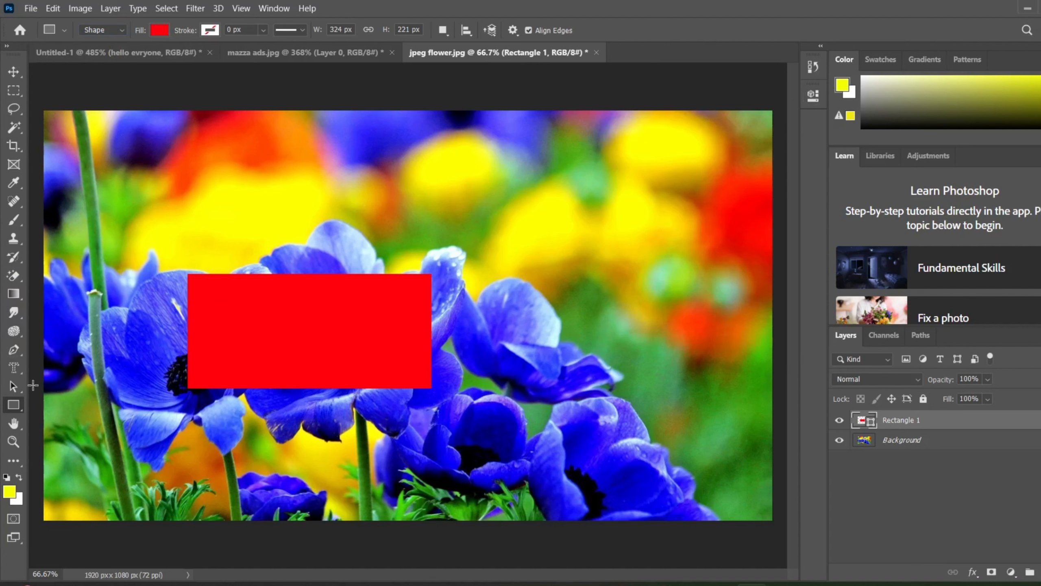
Reposition the red rectangle over the flowers with the Path Selection tool and set the tool's selection scope to All Layers
click(13, 386)
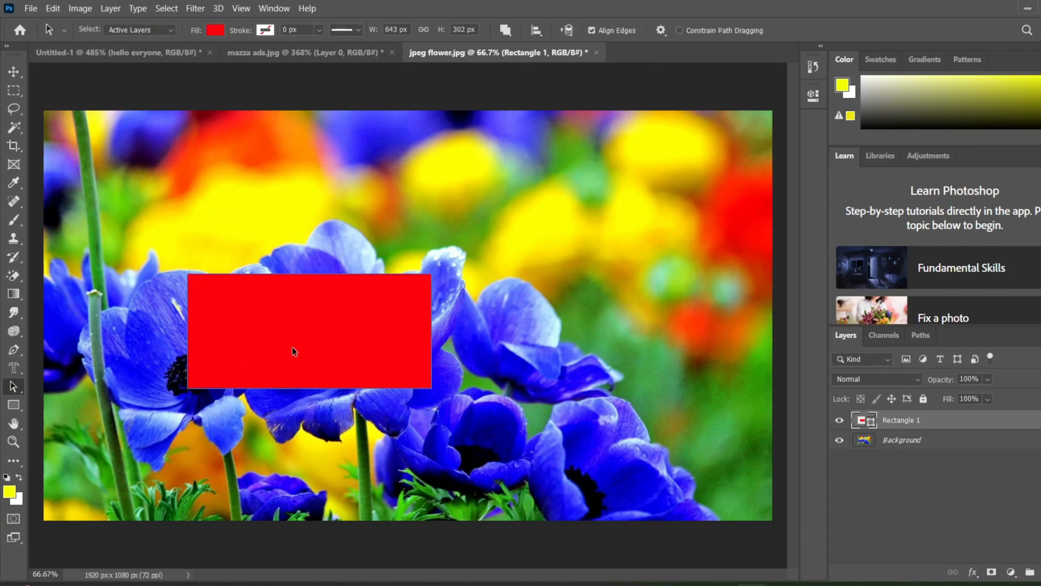
drag(293, 347, 303, 288)
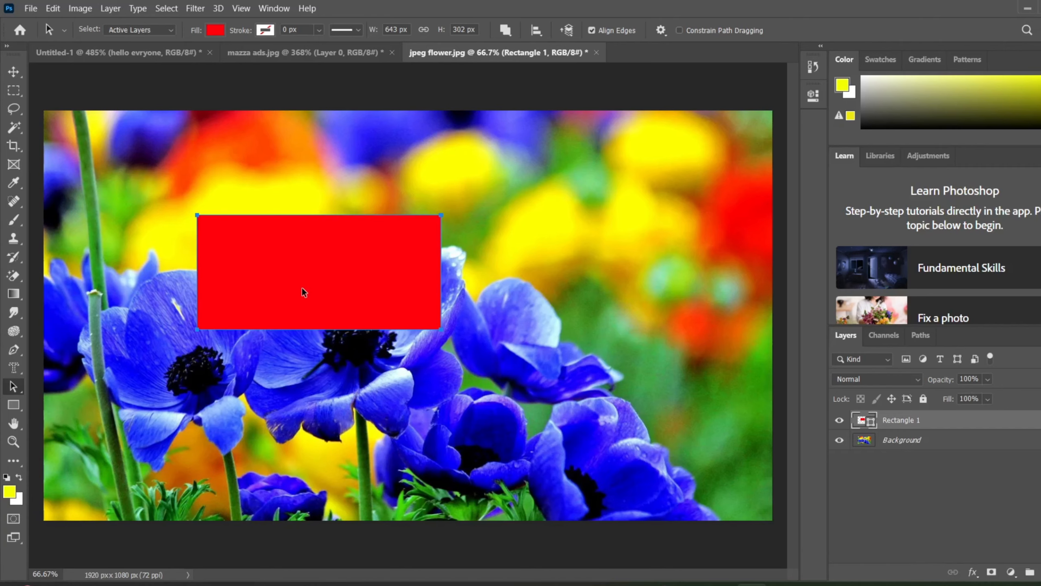
drag(302, 287, 464, 299)
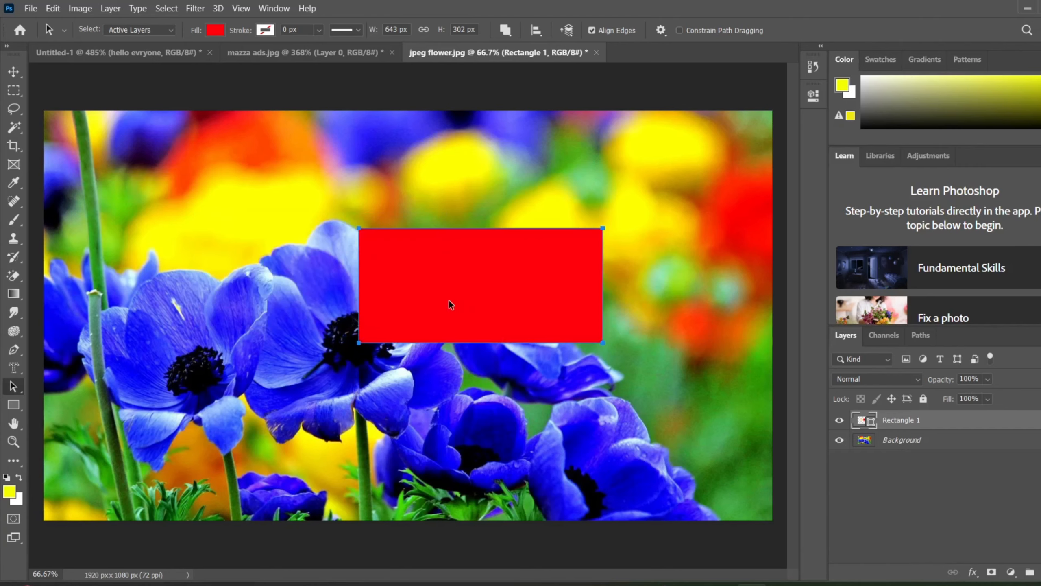
drag(392, 290, 209, 280)
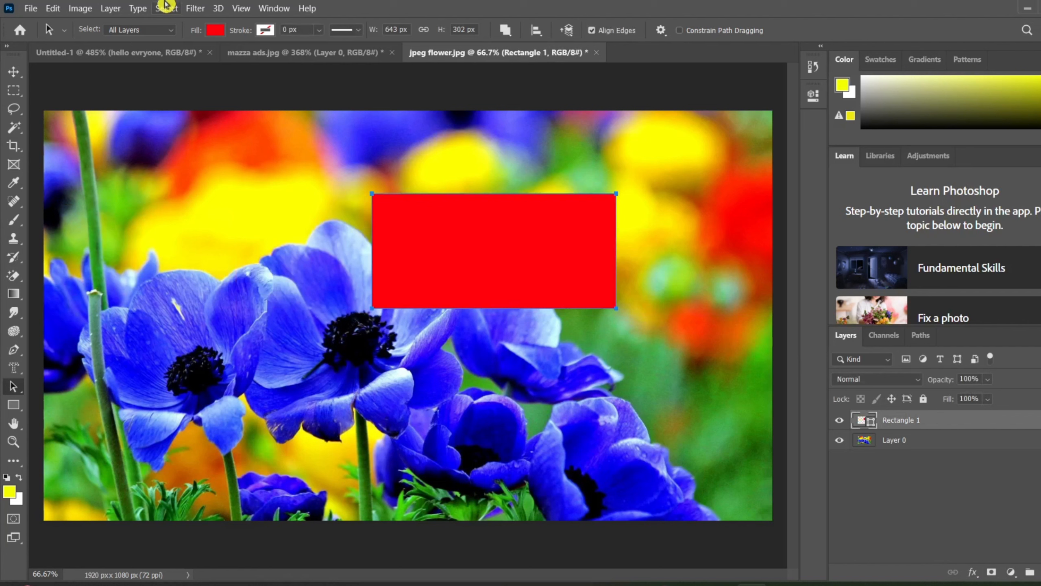
click(160, 30)
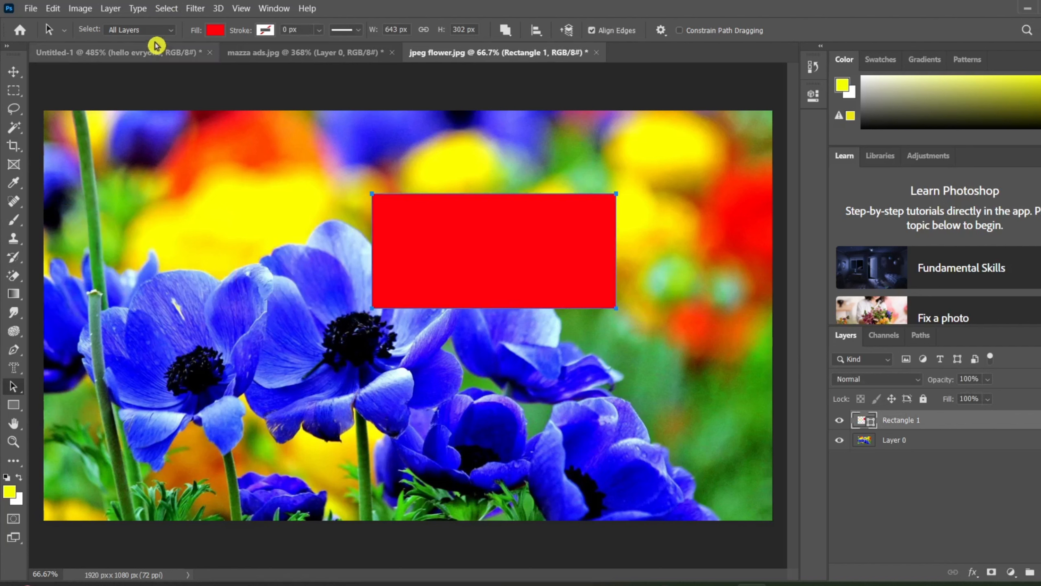
click(156, 42)
click(164, 30)
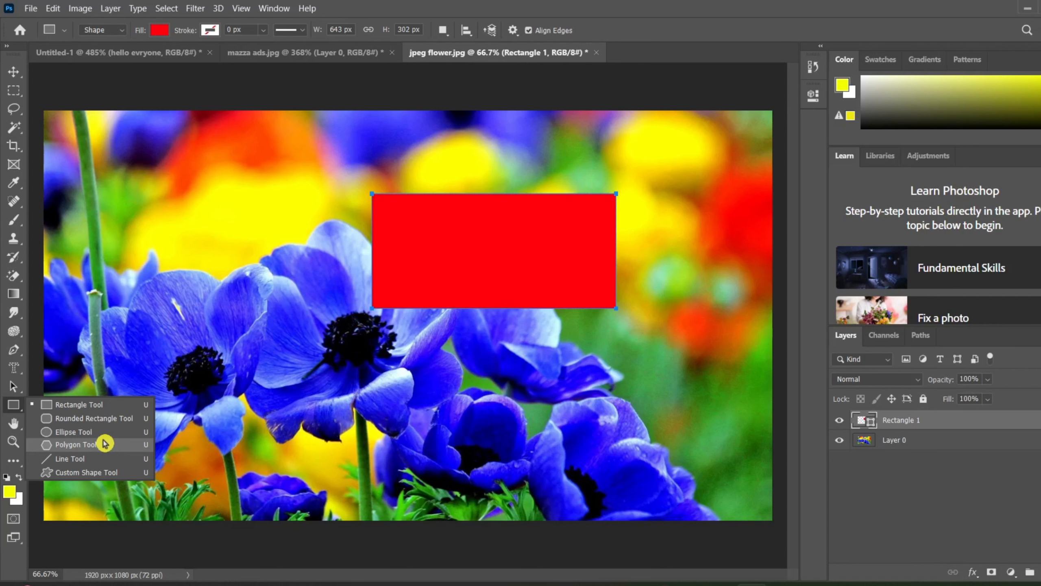
Review the variants grouped under the shape, pen and type tools
scroll(4, 105, up, 1)
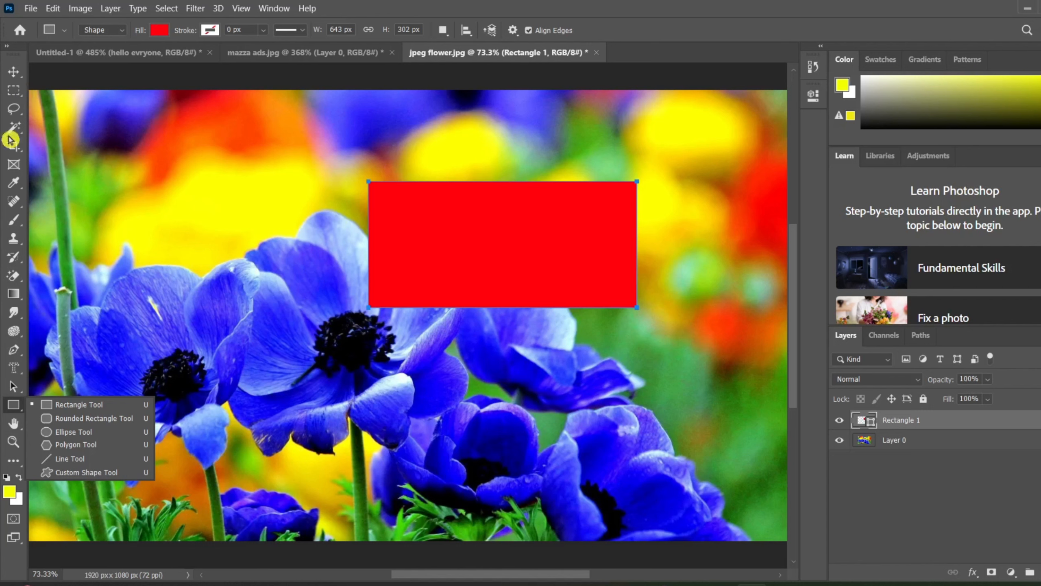
click(17, 353)
right_click(18, 358)
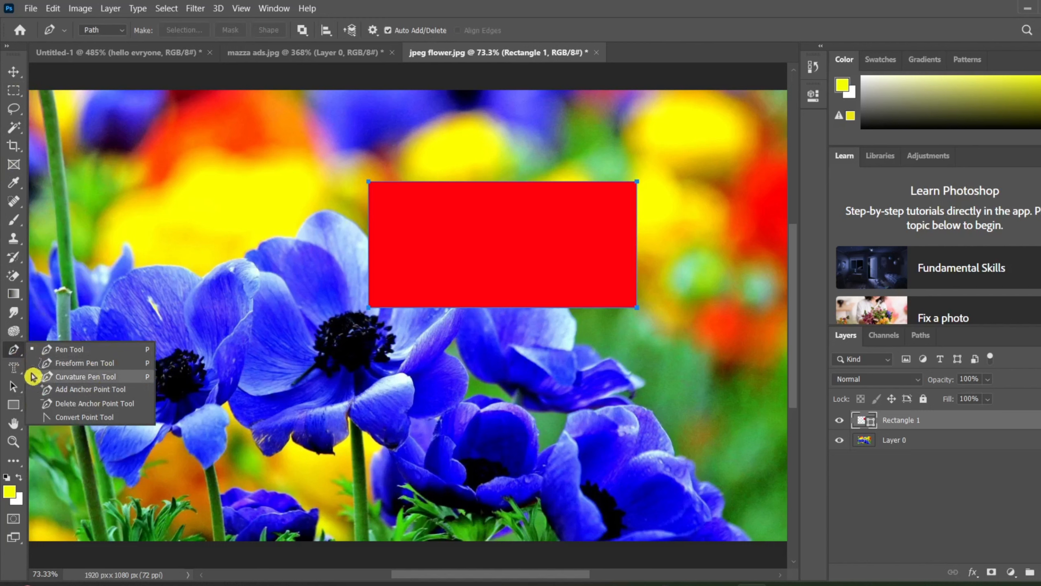
click(14, 369)
right_click(15, 374)
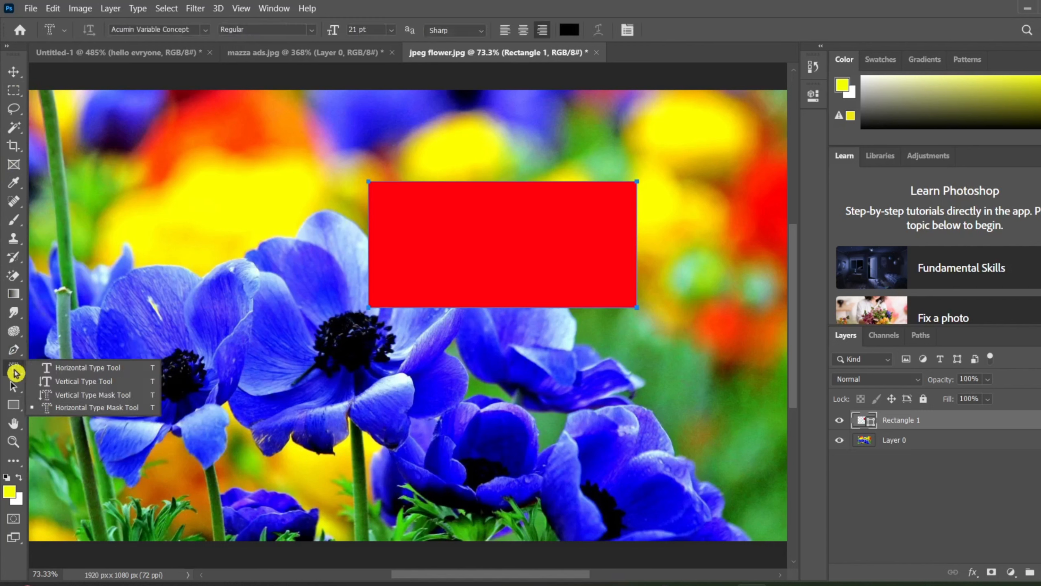